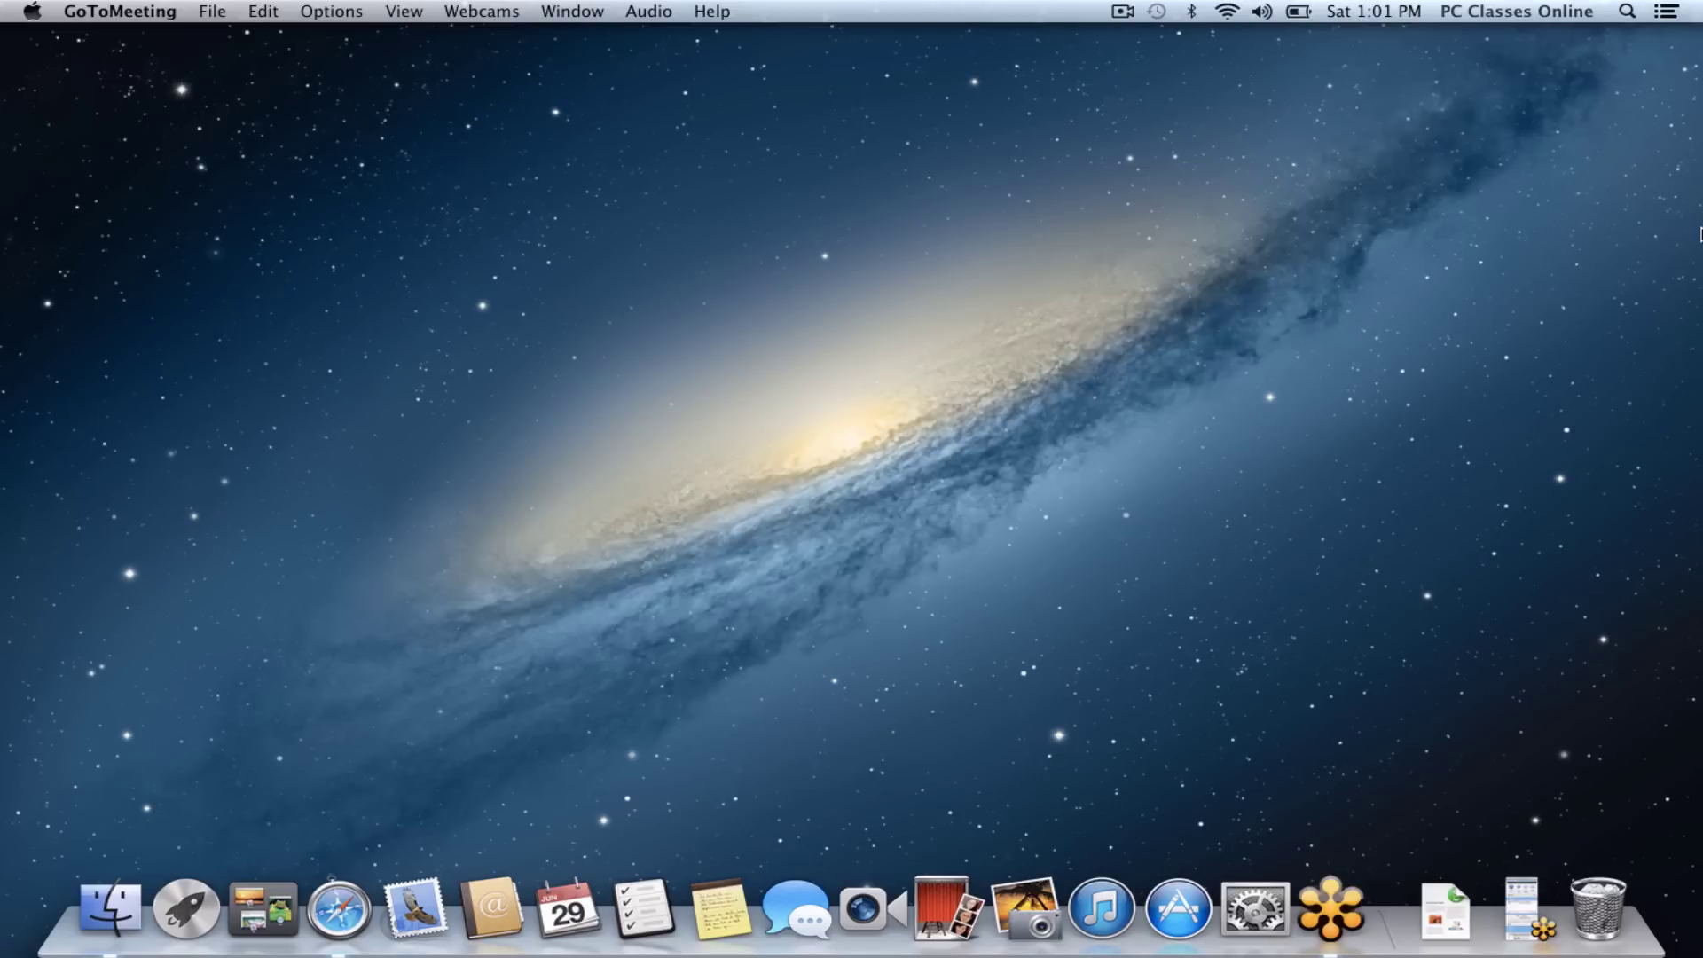
- Open the Print & Scan system preferences and delete the existing Canon MX430 series printer
{"action": "left_click", "coordinate": [5, 155]}
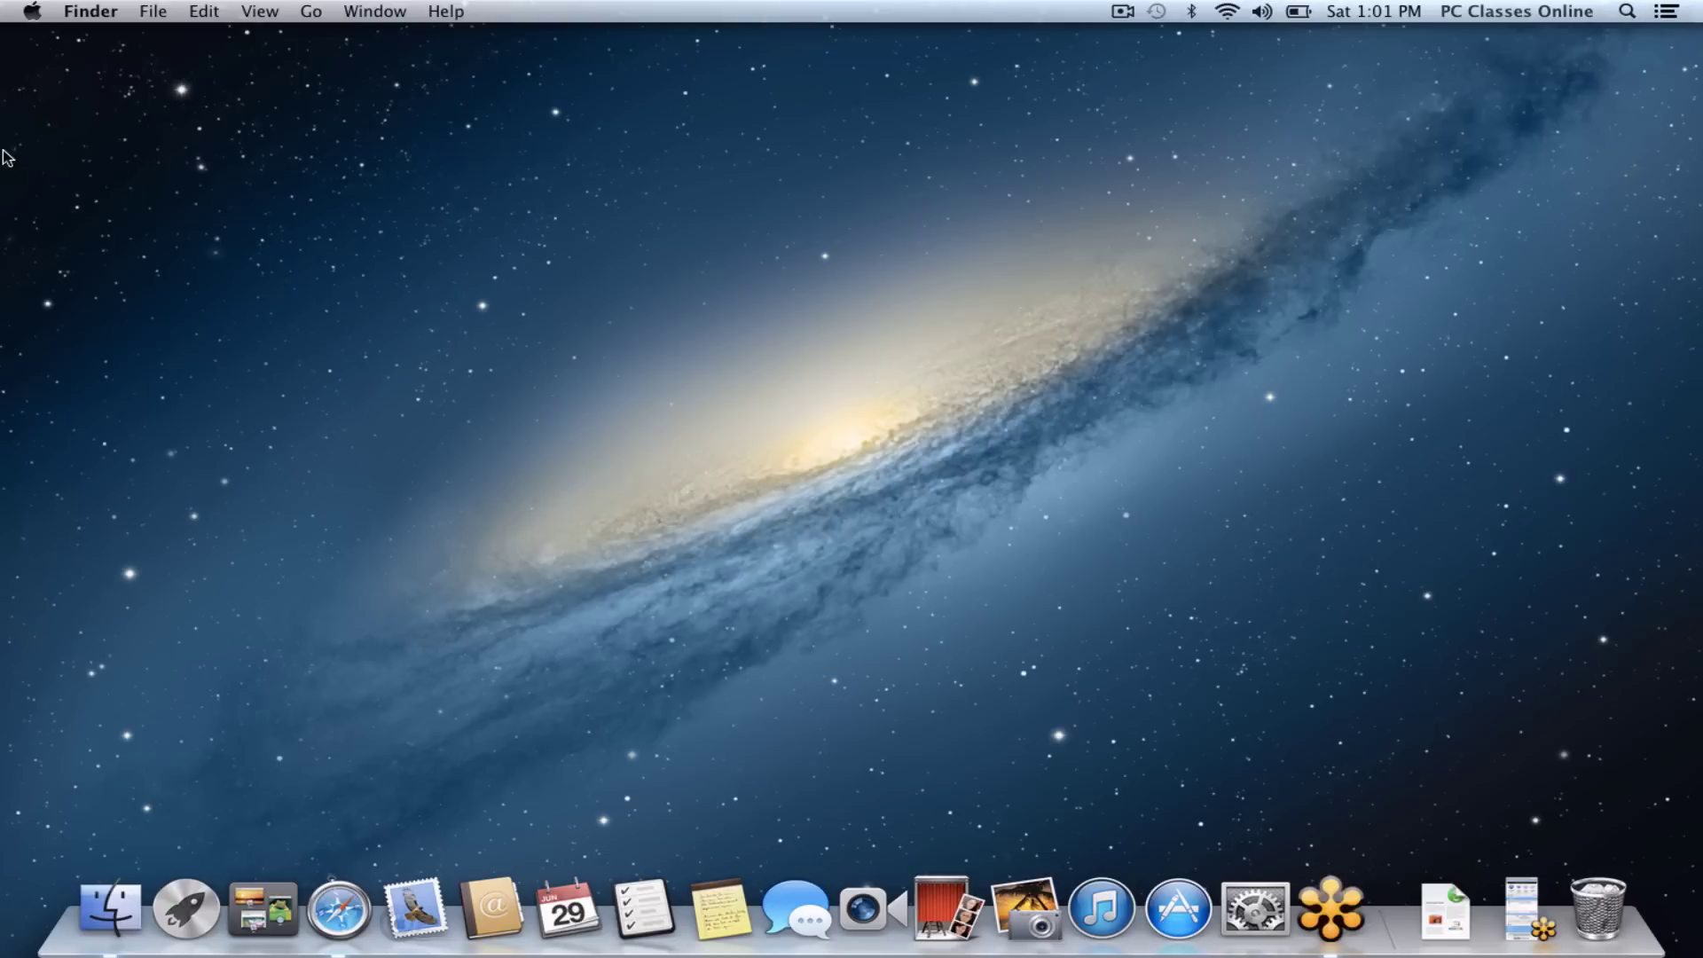
{"action": "left_click", "coordinate": [32, 11]}
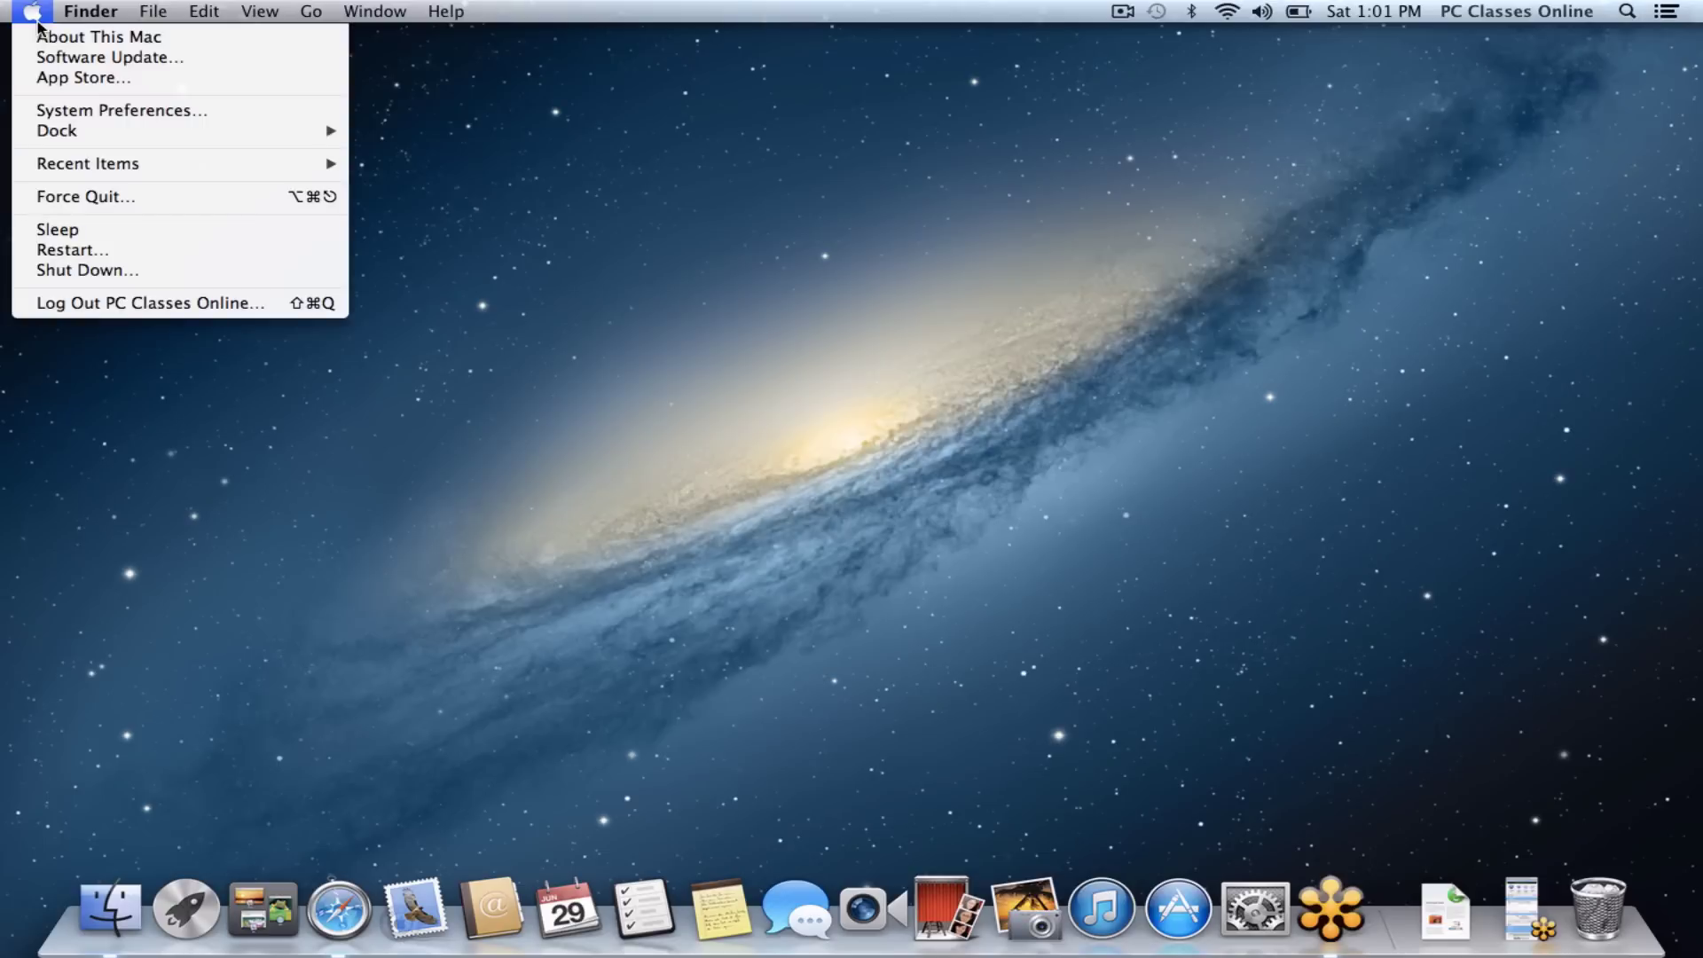
{"action": "left_click", "coordinate": [61, 110]}
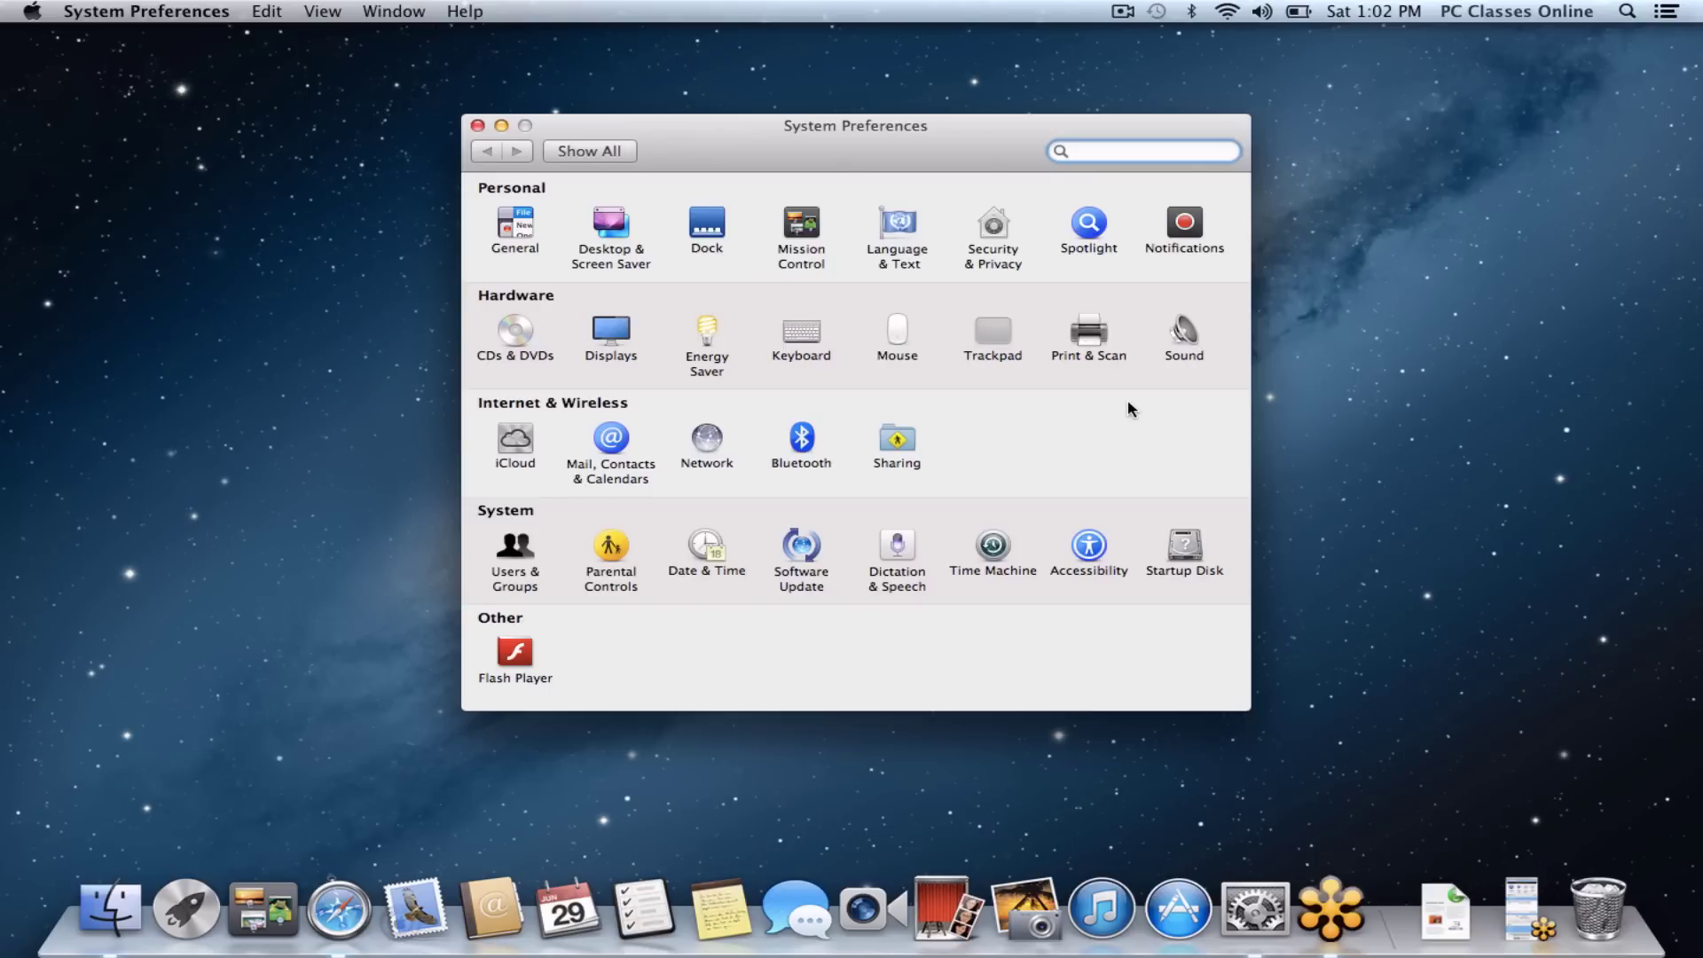
{"action": "left_click", "coordinate": [1075, 330]}
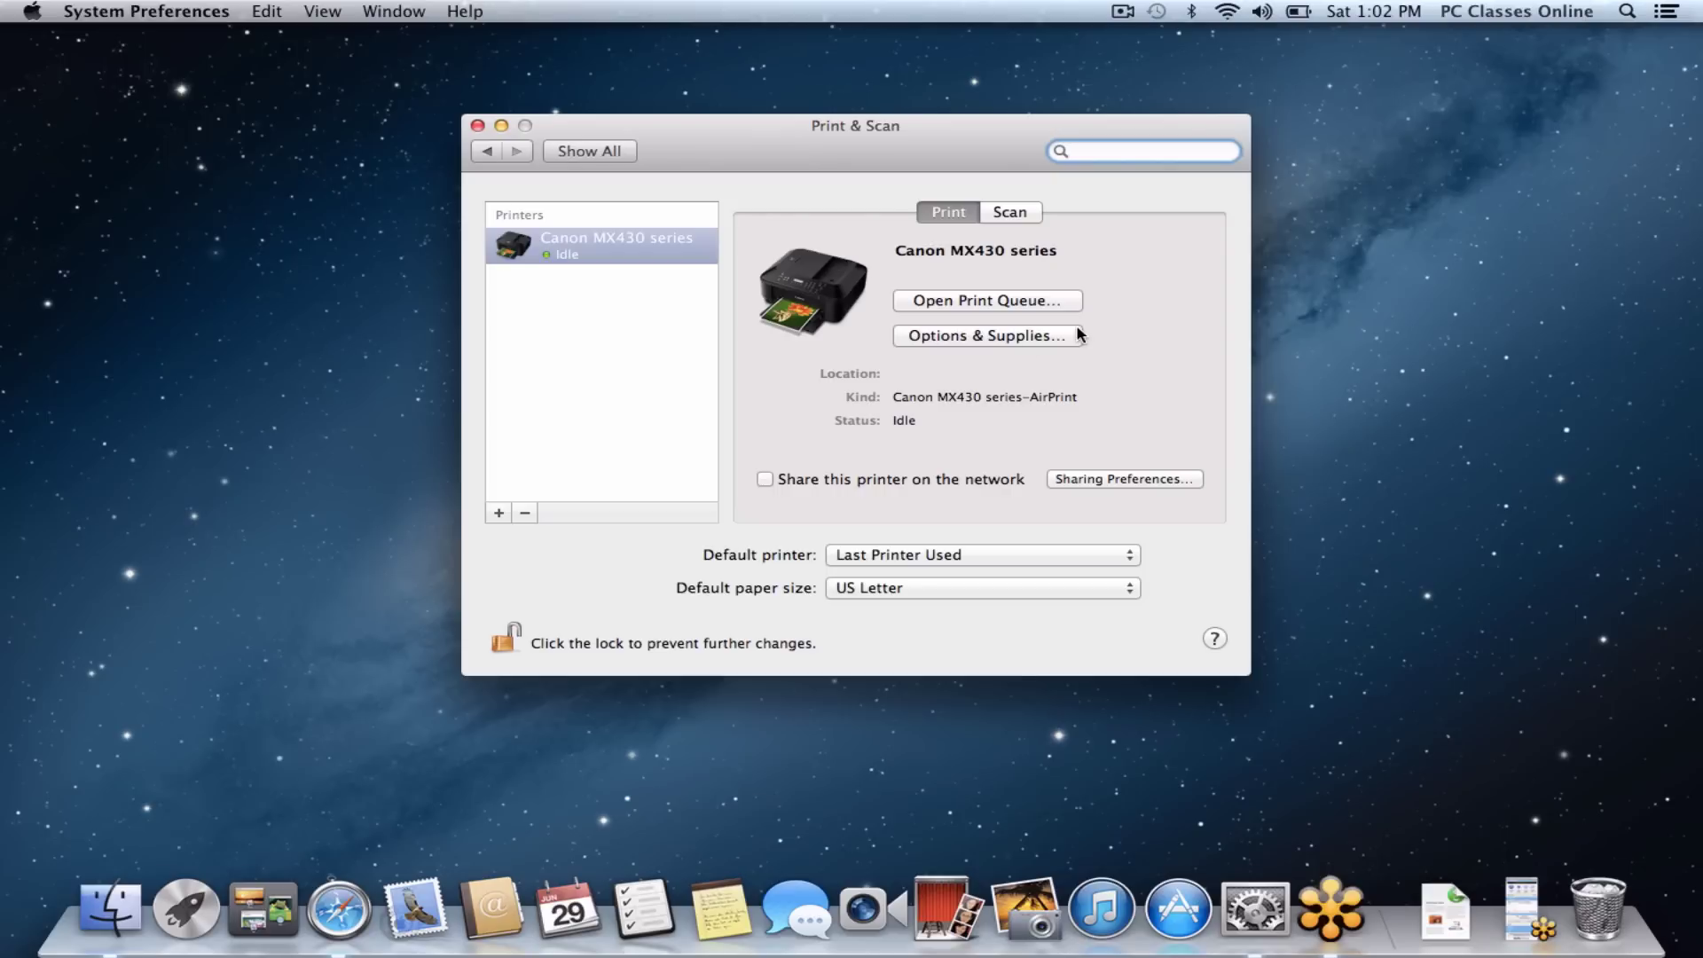
{"action": "left_click", "coordinate": [525, 513]}
{"action": "left_click", "coordinate": [967, 280]}
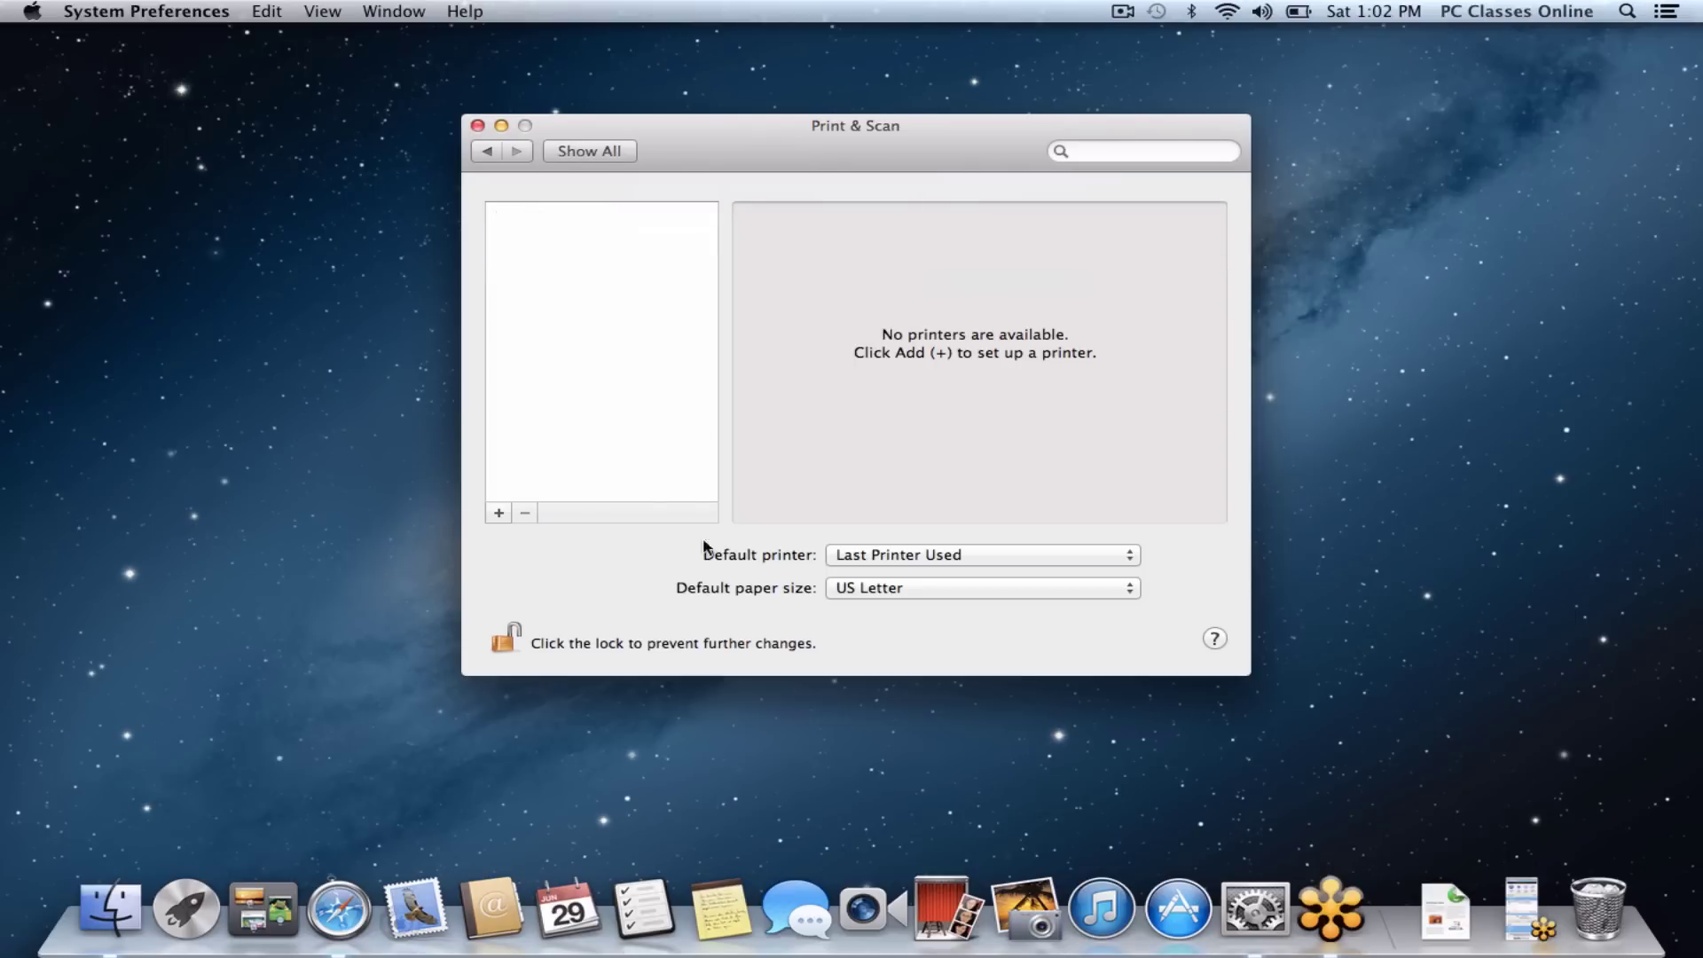
- Add the nearby Canon MX430 series printer, set it as the default printer, and close the preferences
{"action": "left_click", "coordinate": [498, 514]}
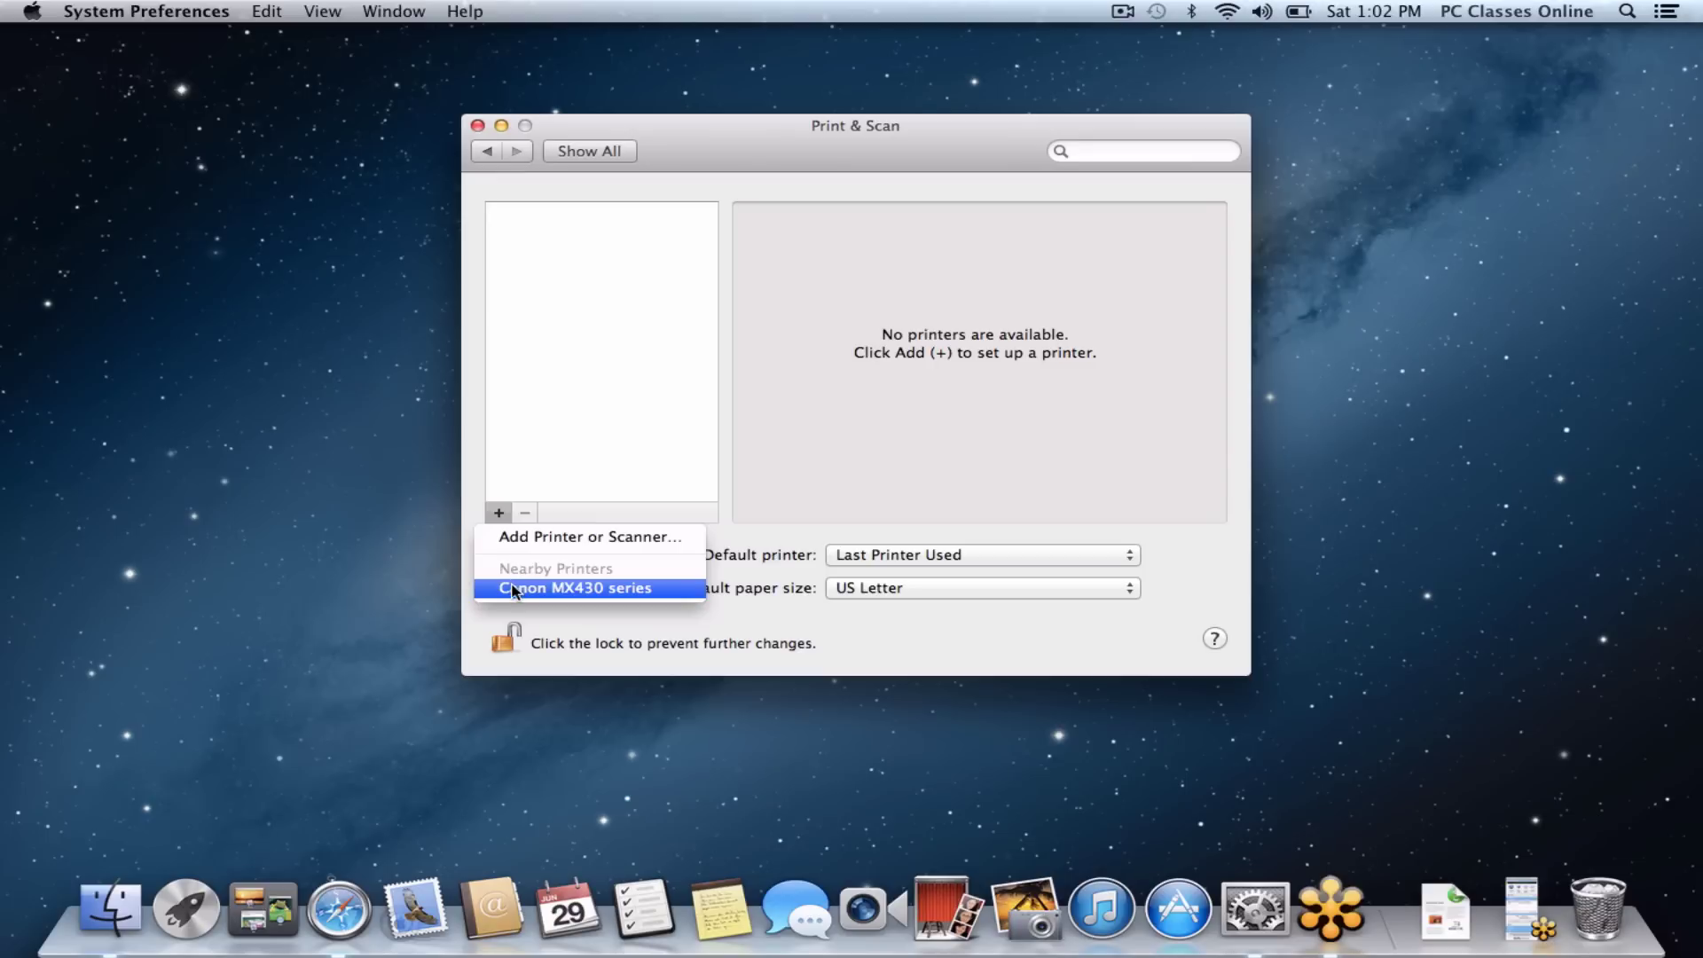
{"action": "left_click", "coordinate": [556, 590]}
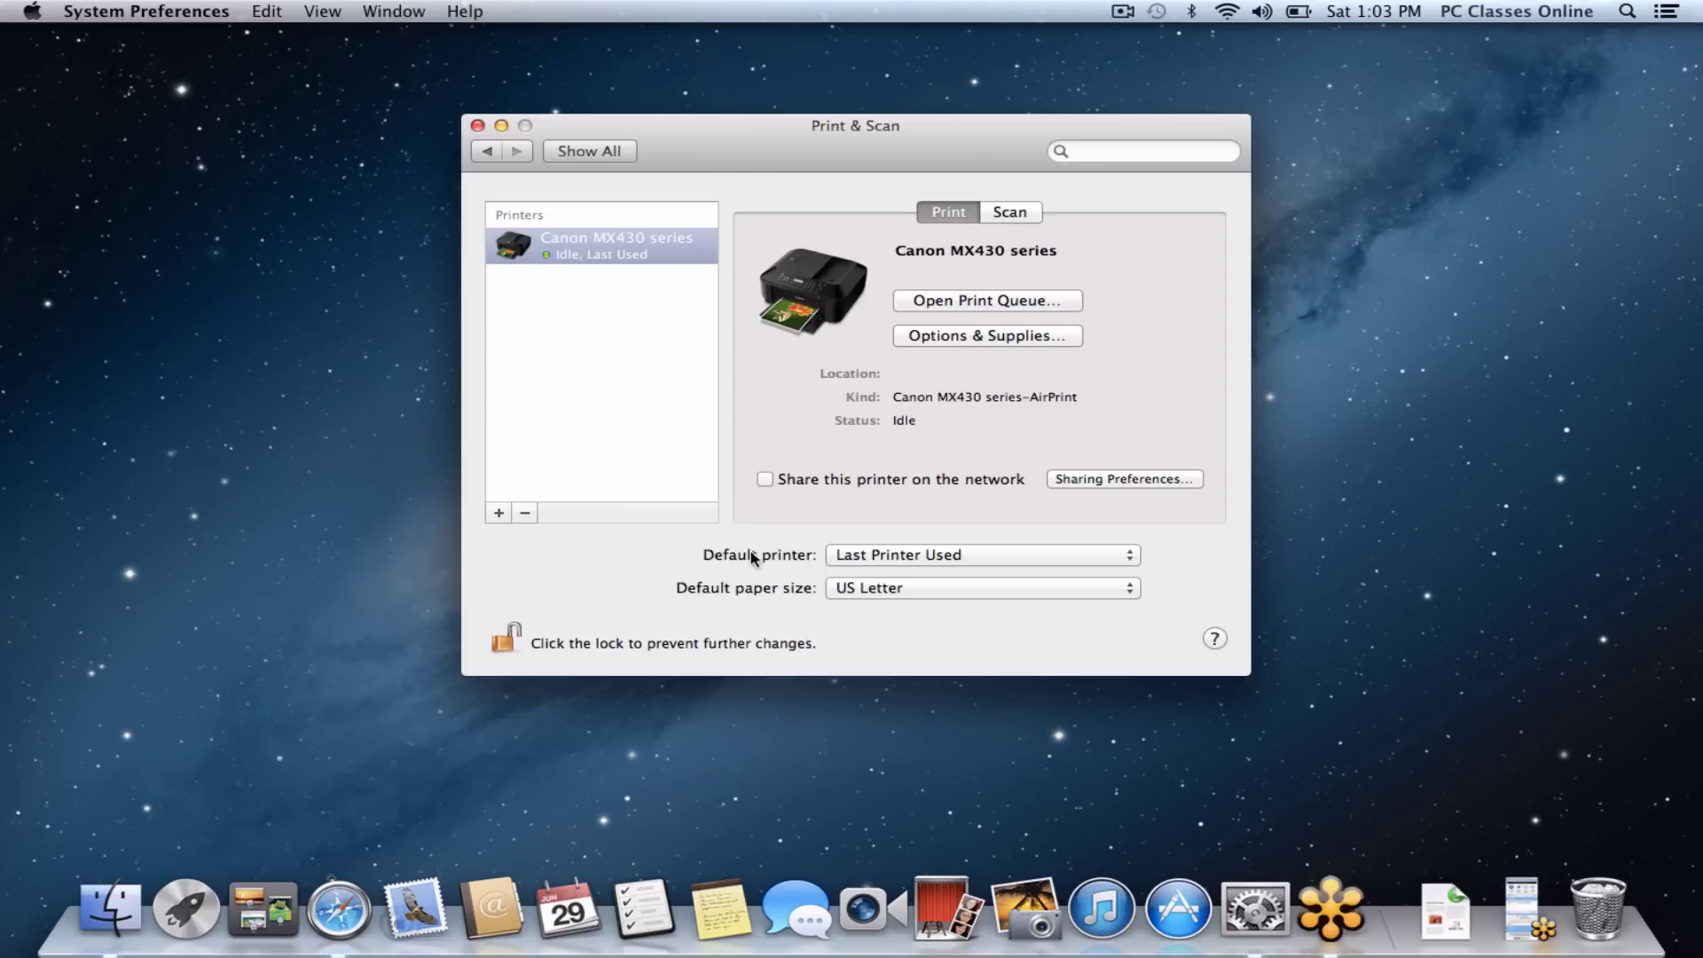
{"action": "left_click", "coordinate": [903, 554]}
{"action": "left_click", "coordinate": [904, 589]}
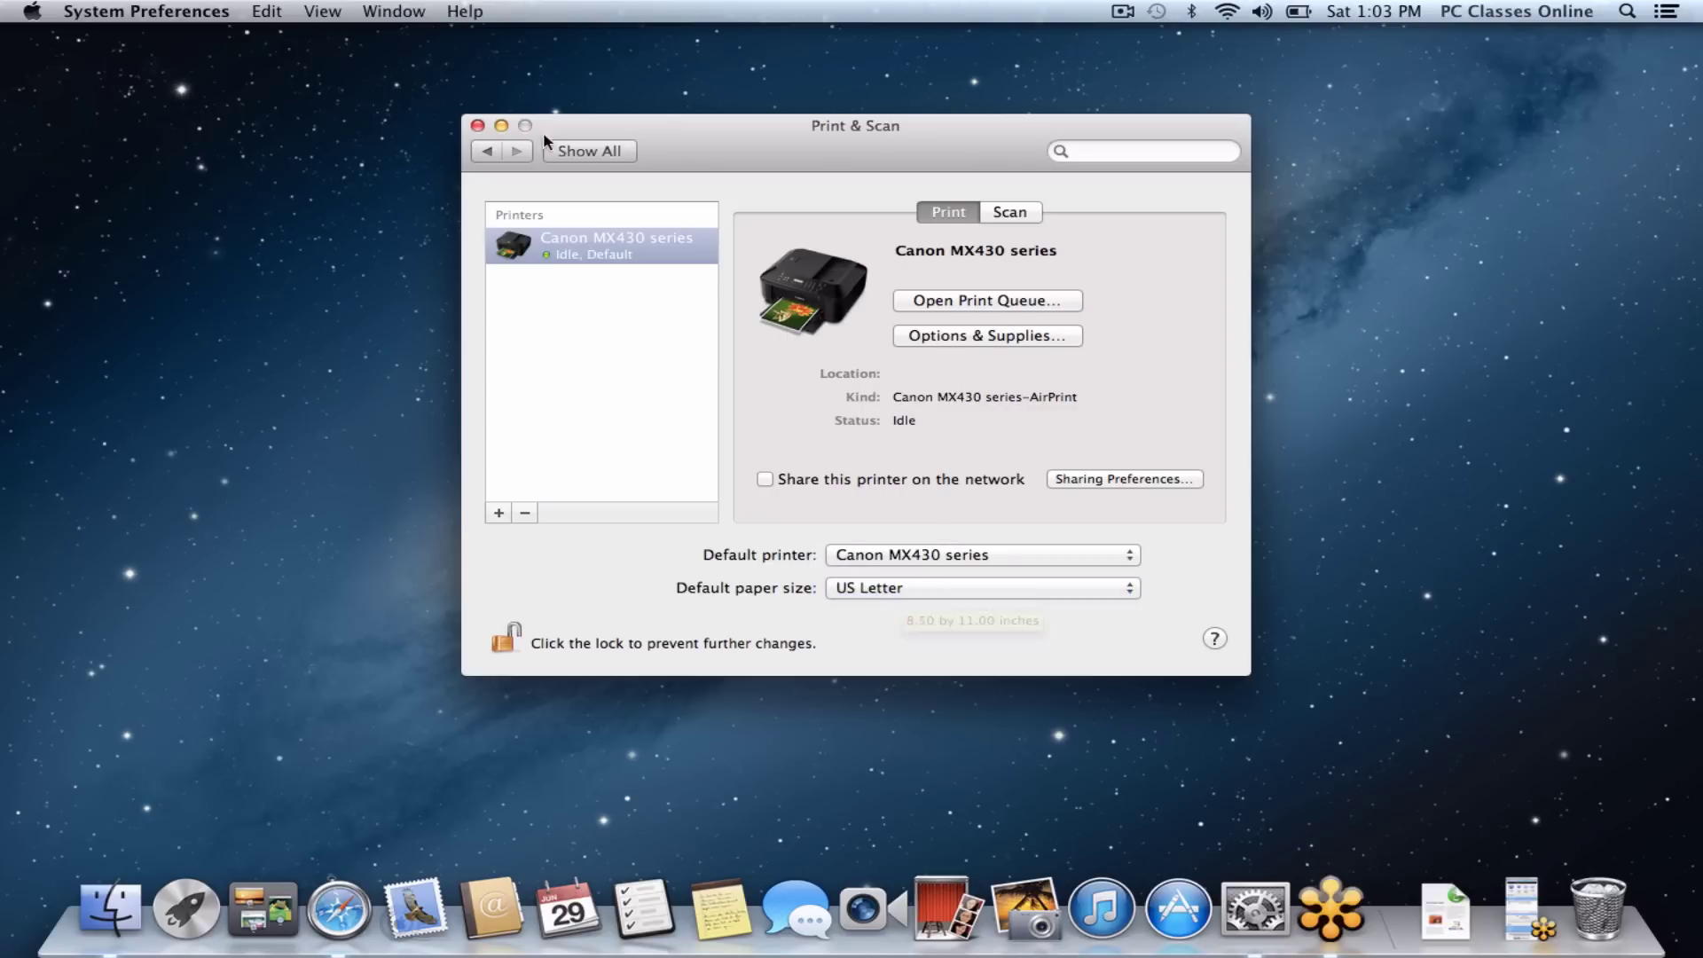
{"action": "left_click", "coordinate": [477, 125]}
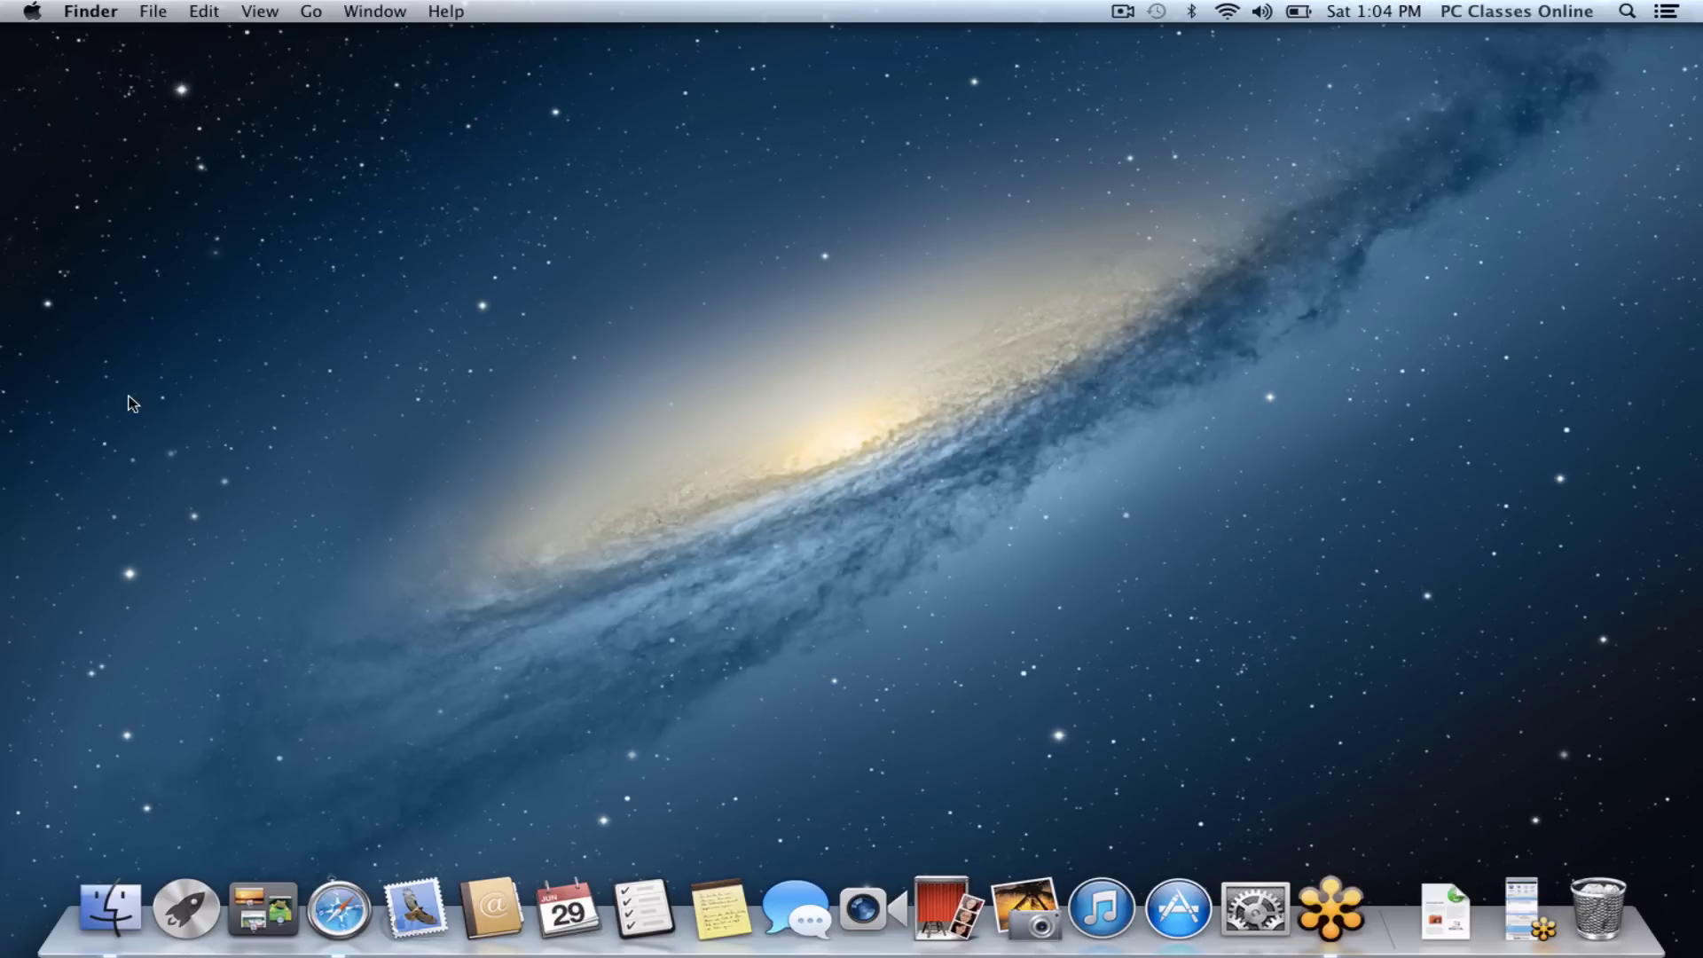
- Open the Applications folder in Finder
{"action": "left_click", "coordinate": [124, 906]}
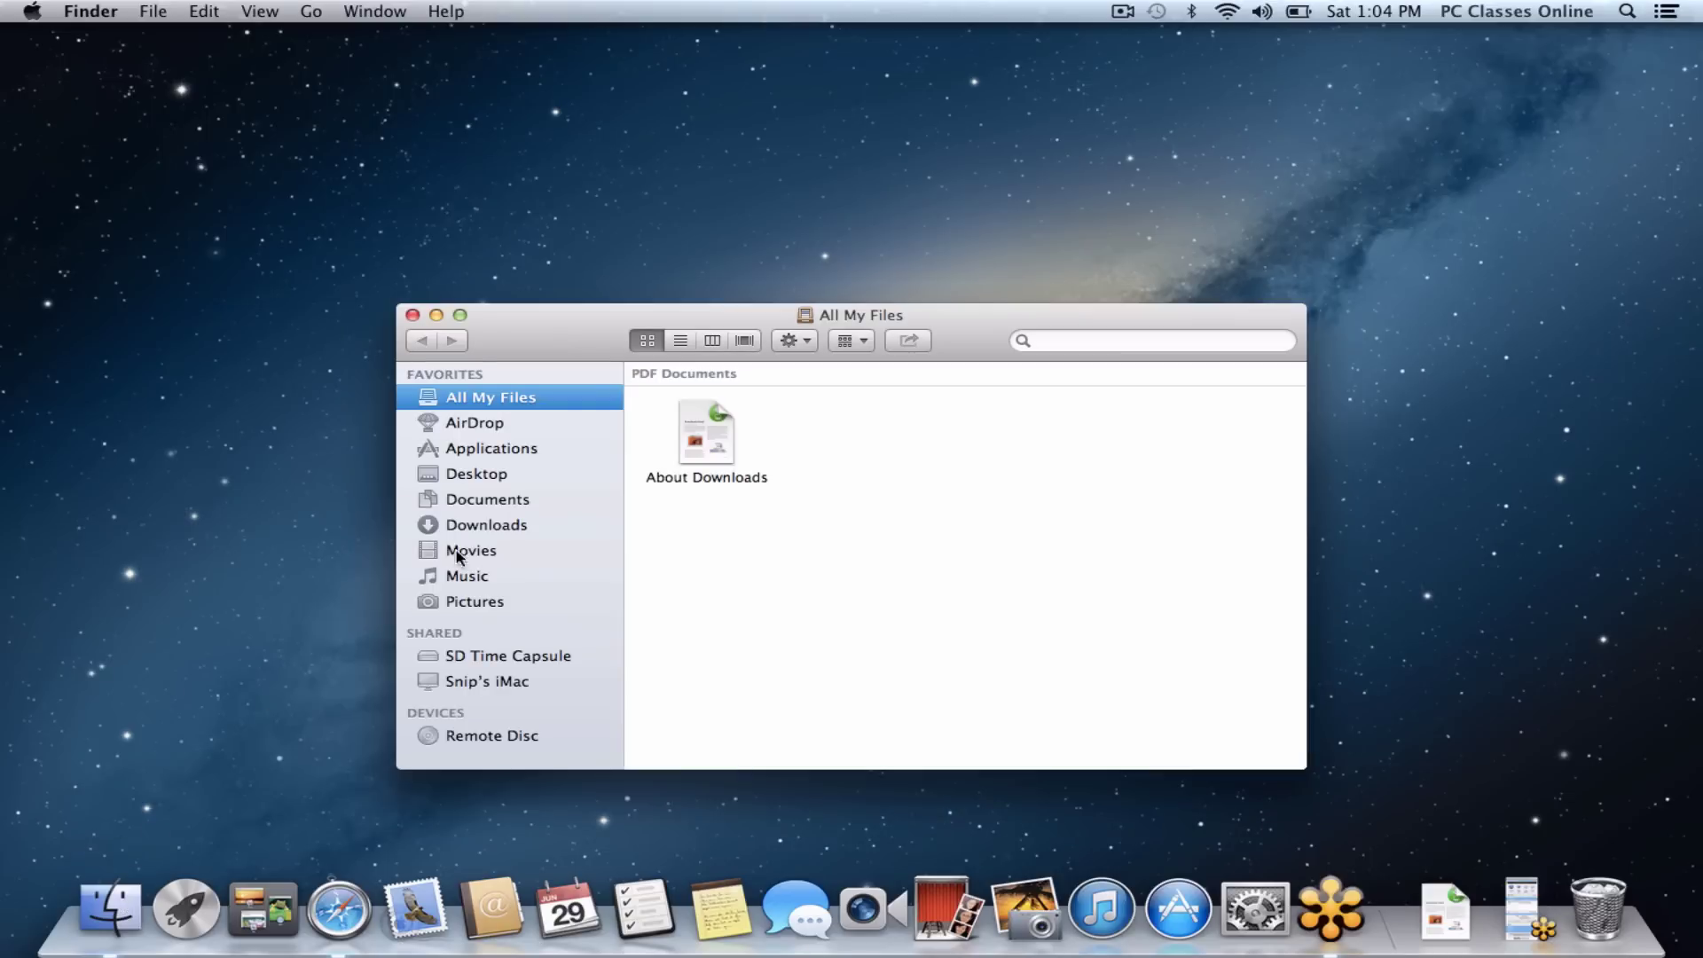
{"action": "left_click", "coordinate": [497, 453]}
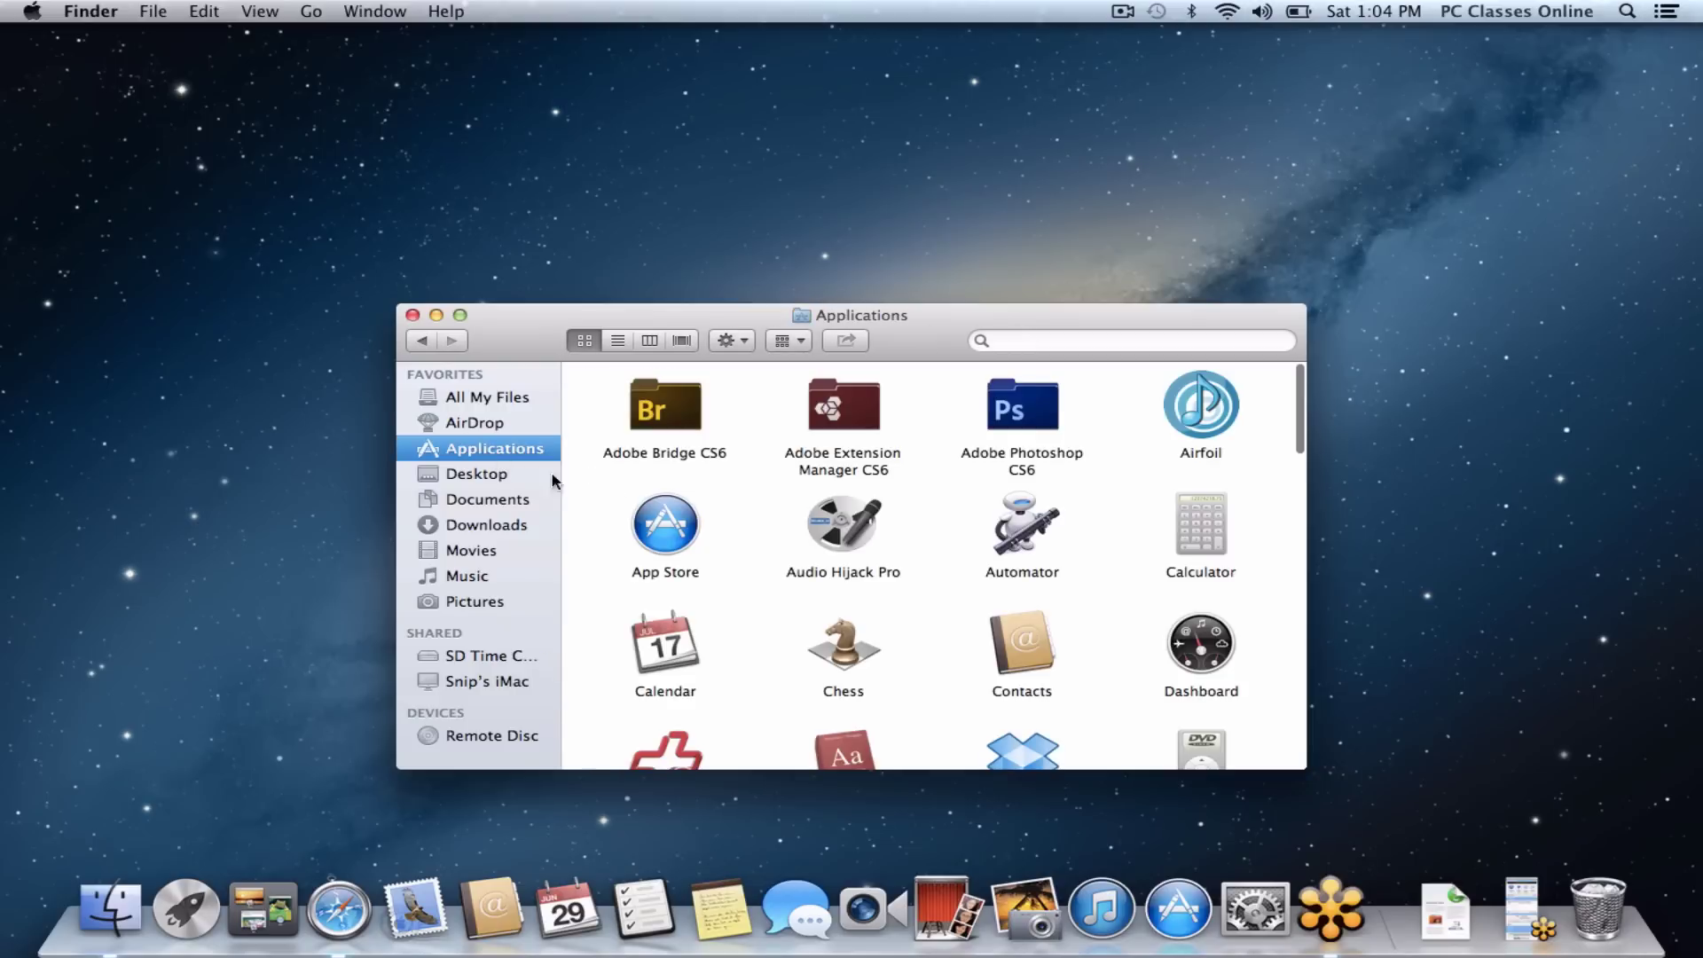
{"action": "scroll", "coordinate": [757, 628], "scroll_direction": "down", "scroll_amount": 15}
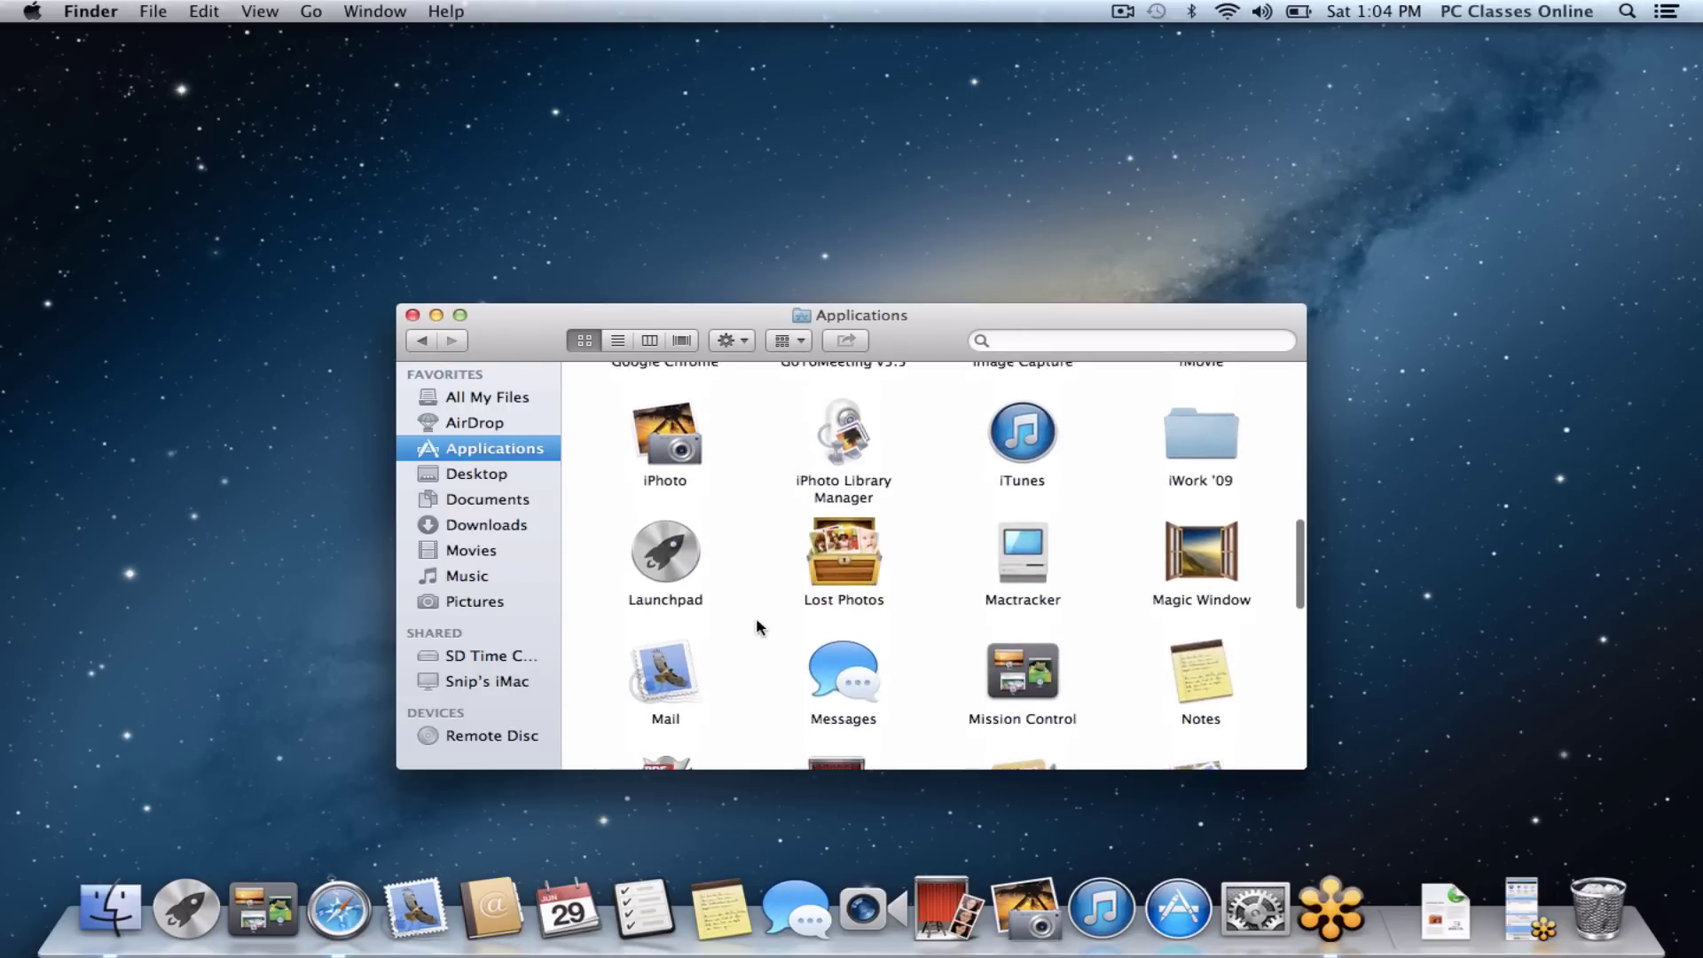
{"action": "scroll", "coordinate": [756, 627], "scroll_direction": "down", "scroll_amount": 4}
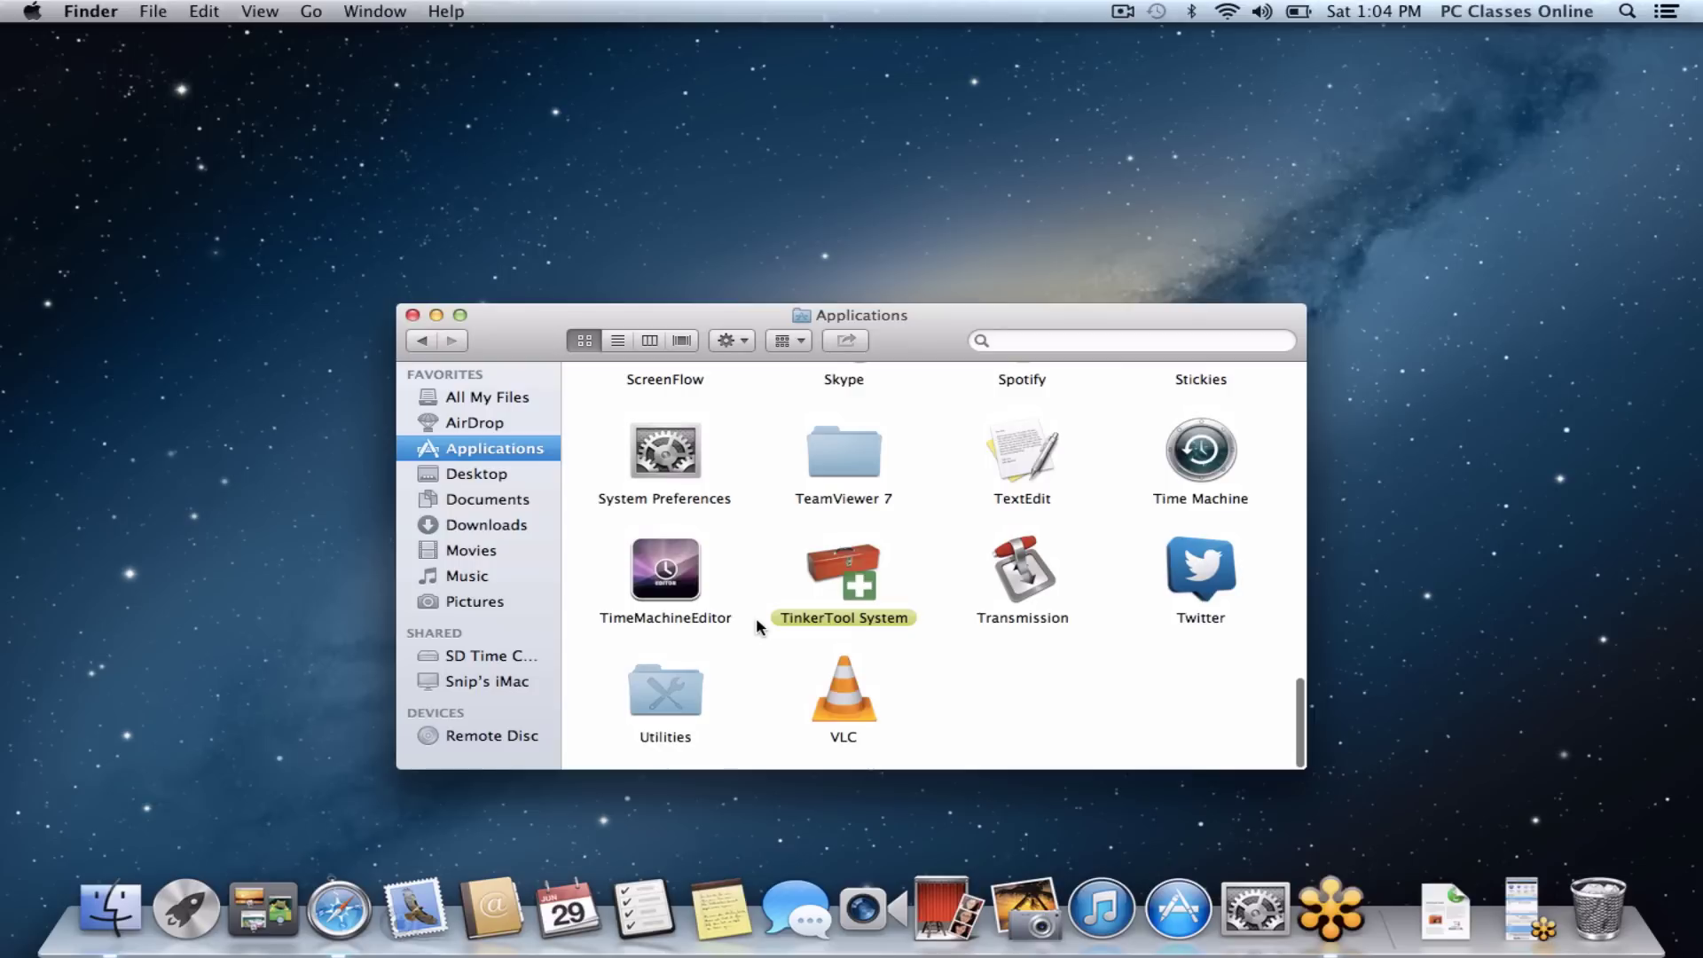
{"action": "double_click", "coordinate": [666, 686]}
{"action": "scroll", "coordinate": [825, 661], "scroll_direction": "down", "scroll_amount": 4}
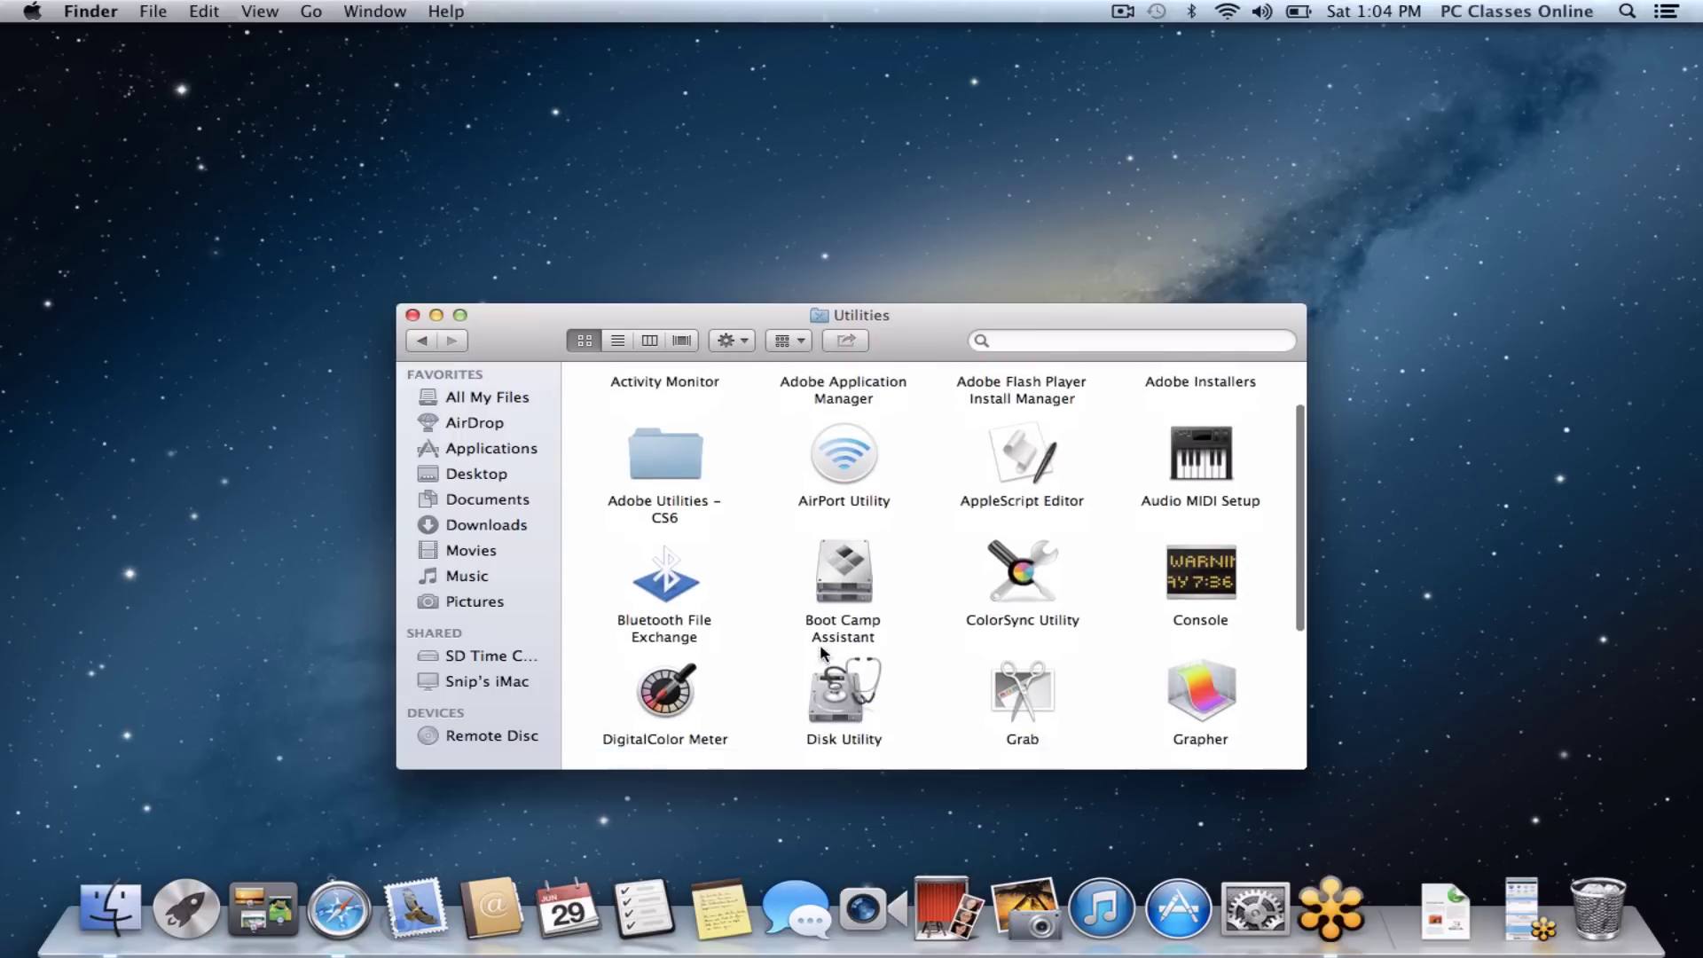
{"action": "scroll", "coordinate": [821, 654], "scroll_direction": "down", "scroll_amount": 3}
{"action": "scroll", "coordinate": [822, 654], "scroll_direction": "up", "scroll_amount": 2}
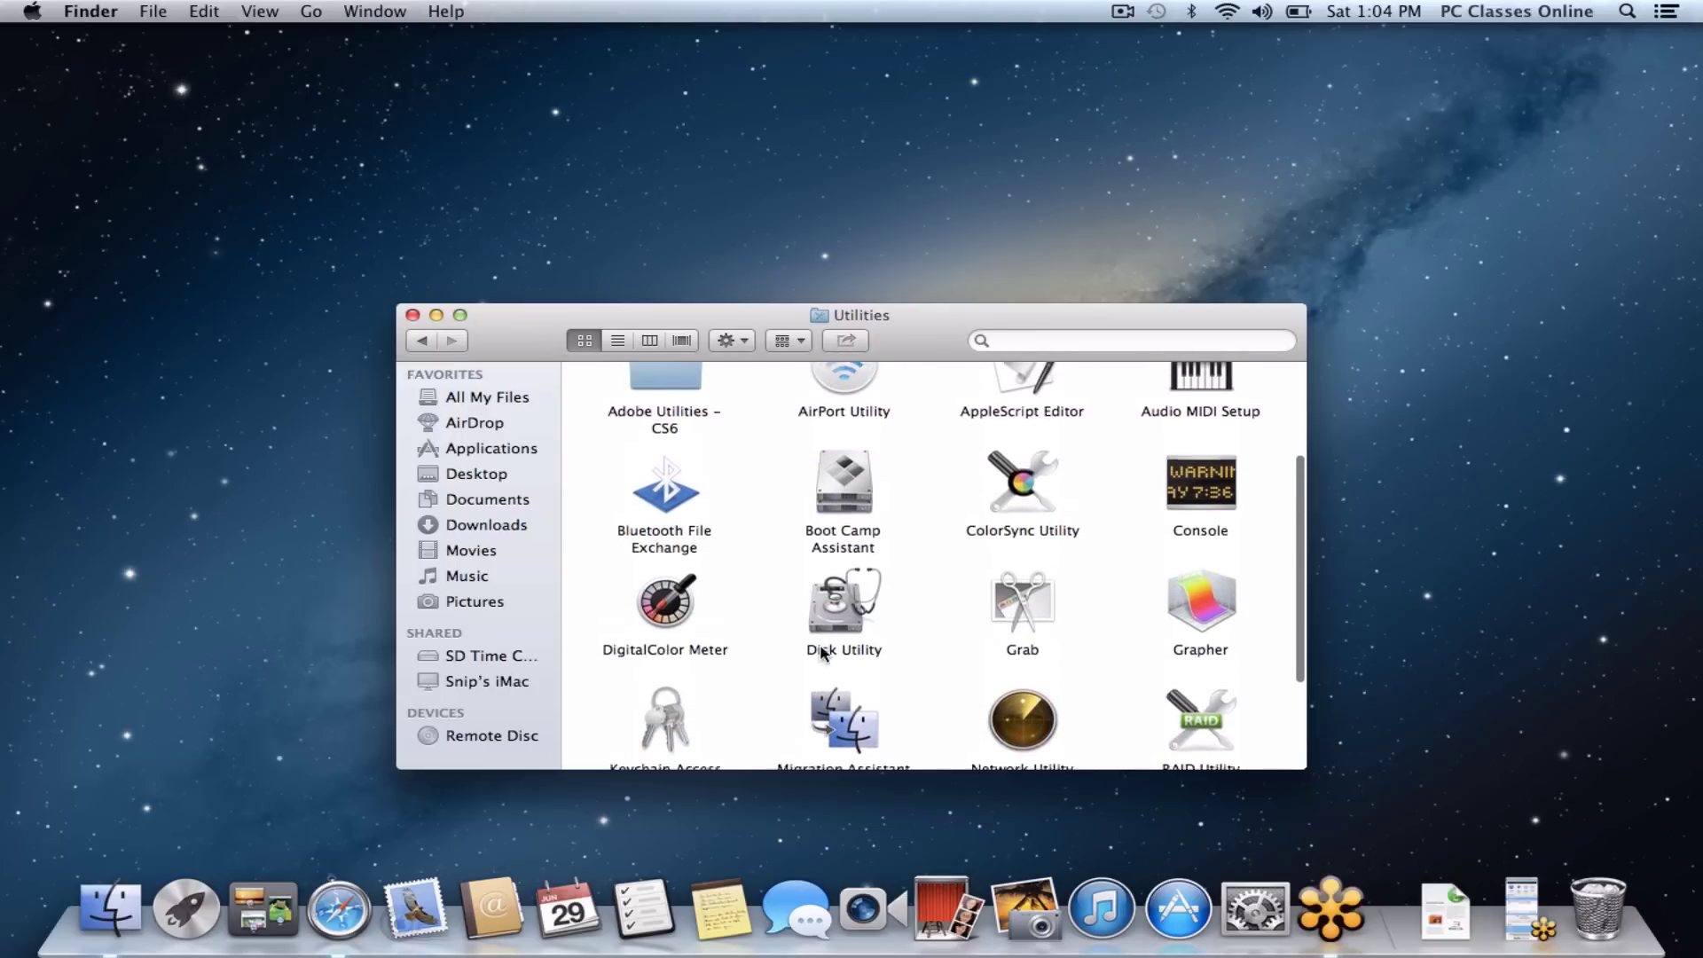
{"action": "scroll", "coordinate": [822, 654], "scroll_direction": "up", "scroll_amount": 3}
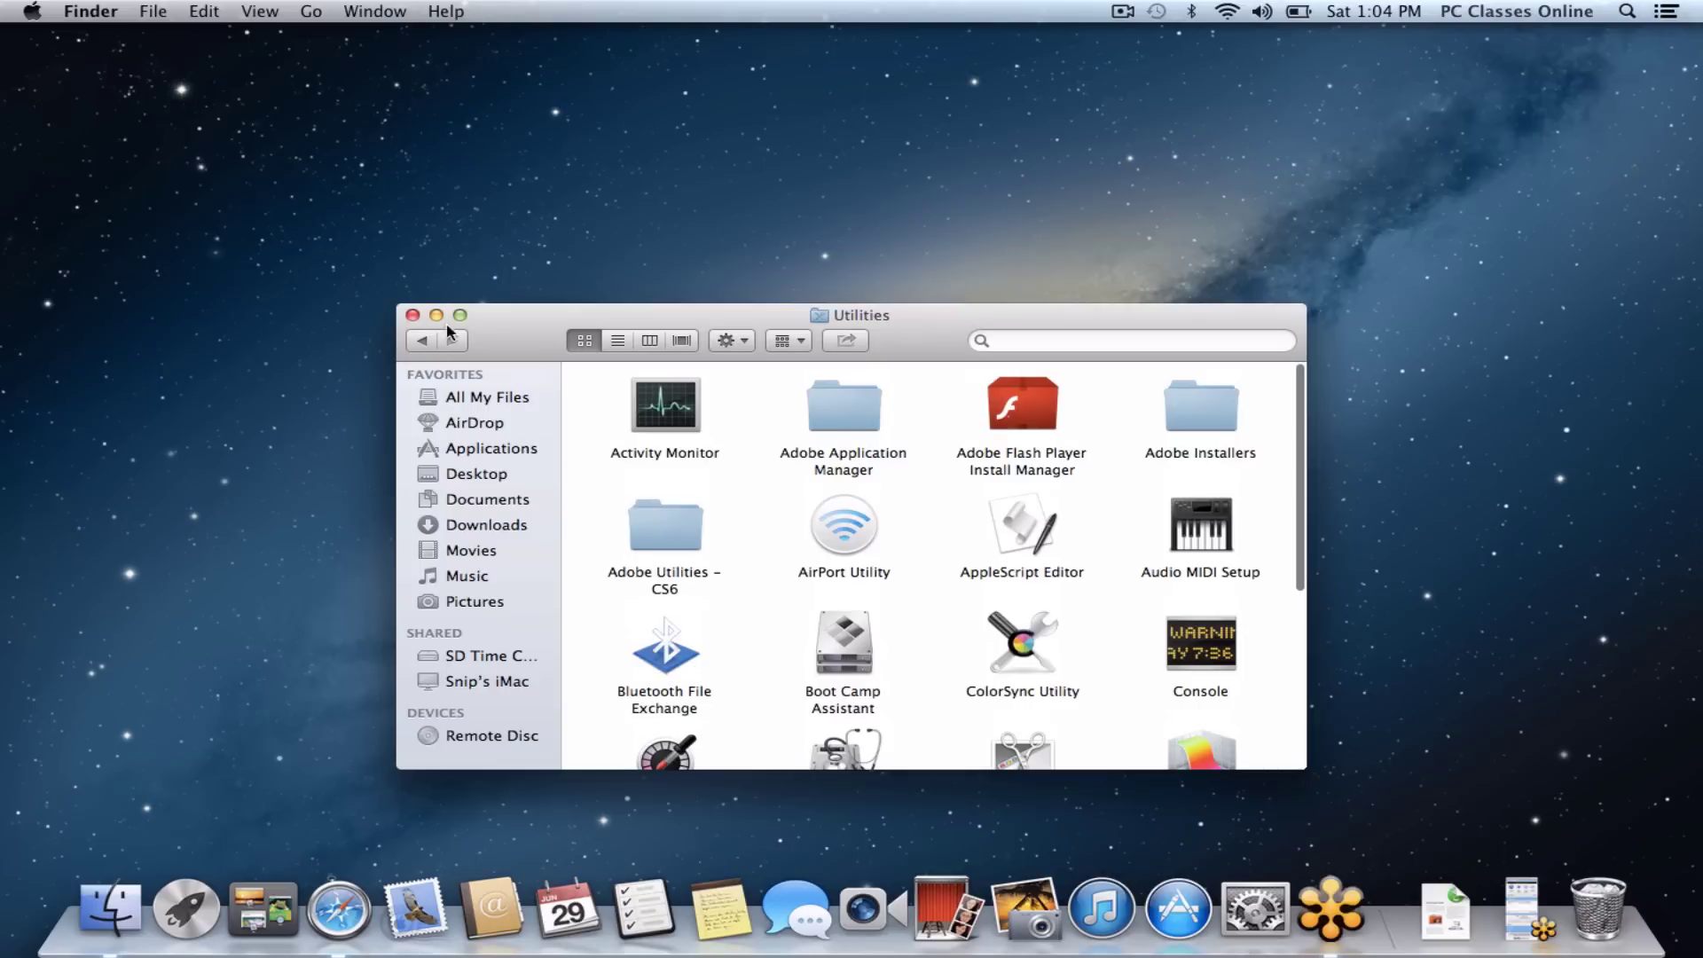
{"action": "left_click", "coordinate": [422, 340]}
- Find Image Capture among the applications and add it to the Dock between FaceTime and Photo Booth
{"action": "scroll", "coordinate": [834, 430], "scroll_direction": "up", "scroll_amount": 5}
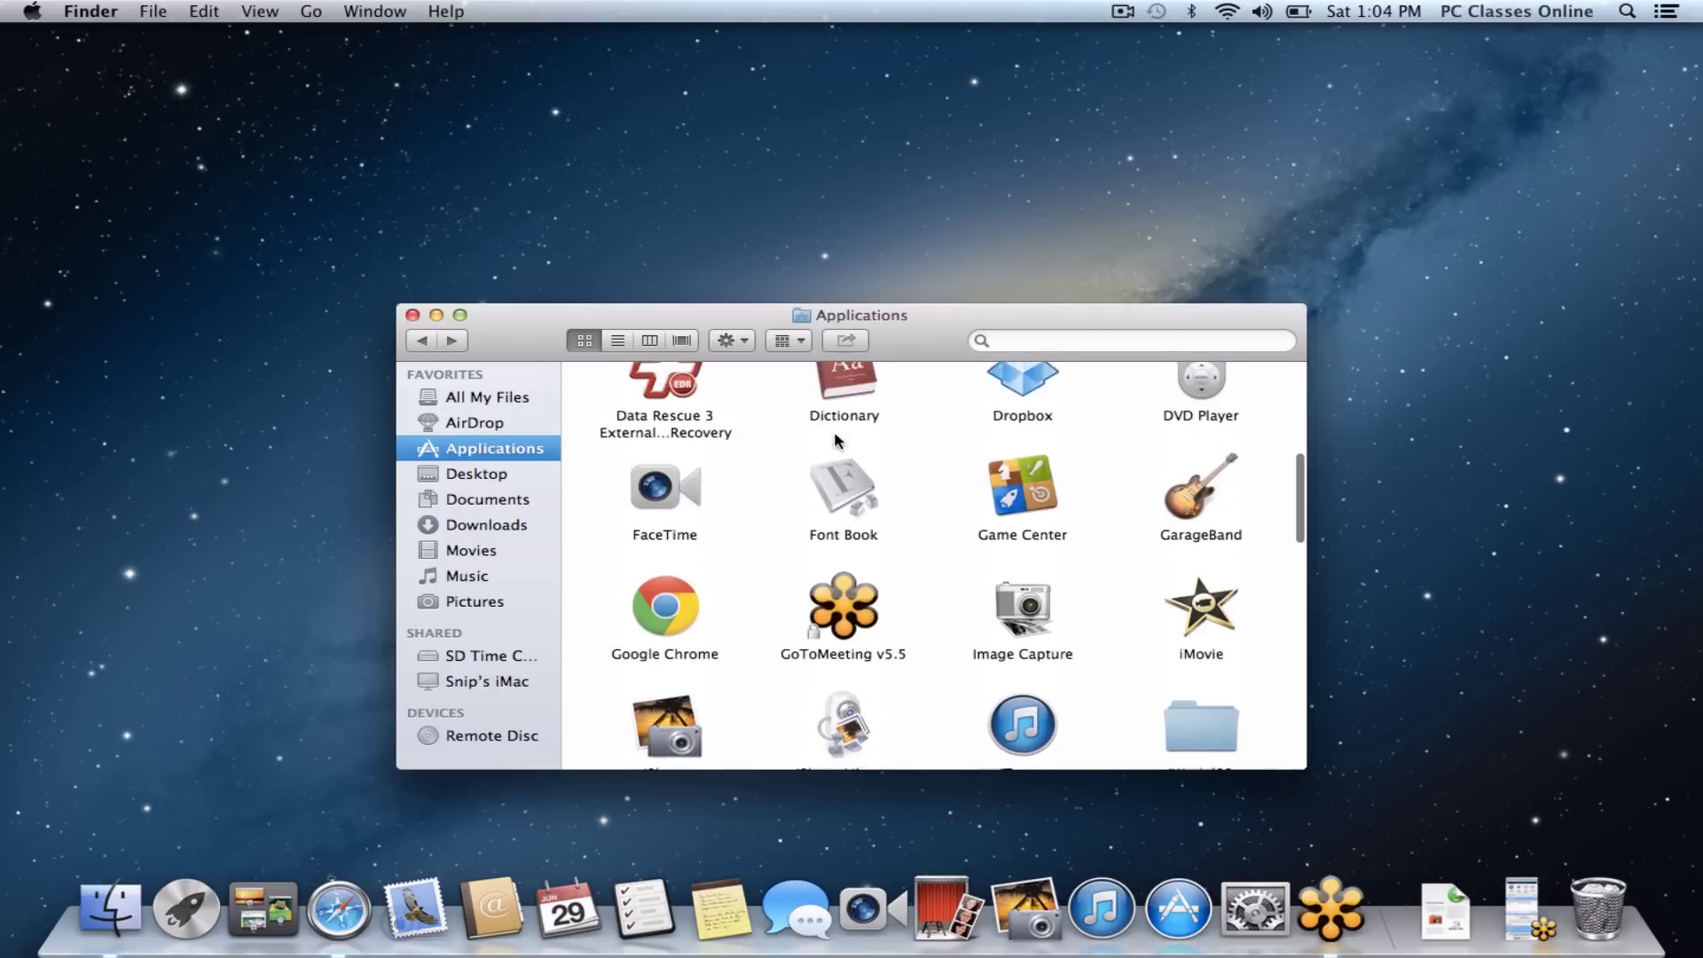
{"action": "scroll", "coordinate": [833, 431], "scroll_direction": "up", "scroll_amount": 3}
{"action": "scroll", "coordinate": [834, 435], "scroll_direction": "down", "scroll_amount": 2}
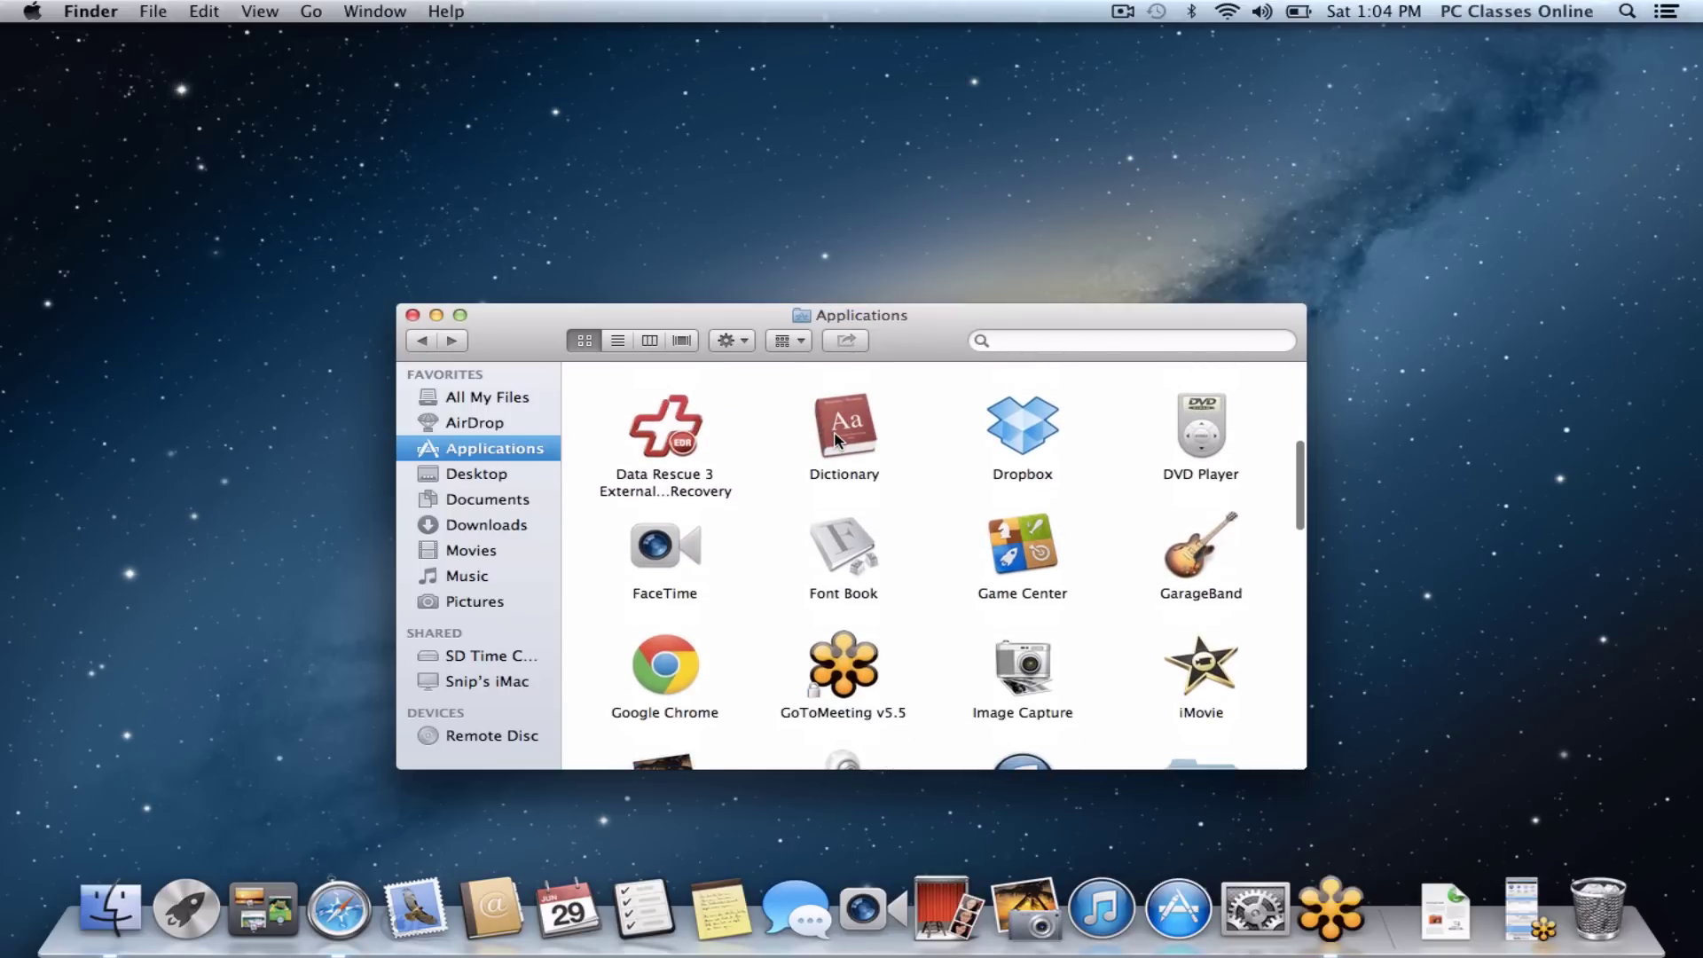
{"action": "left_click", "coordinate": [1042, 678]}
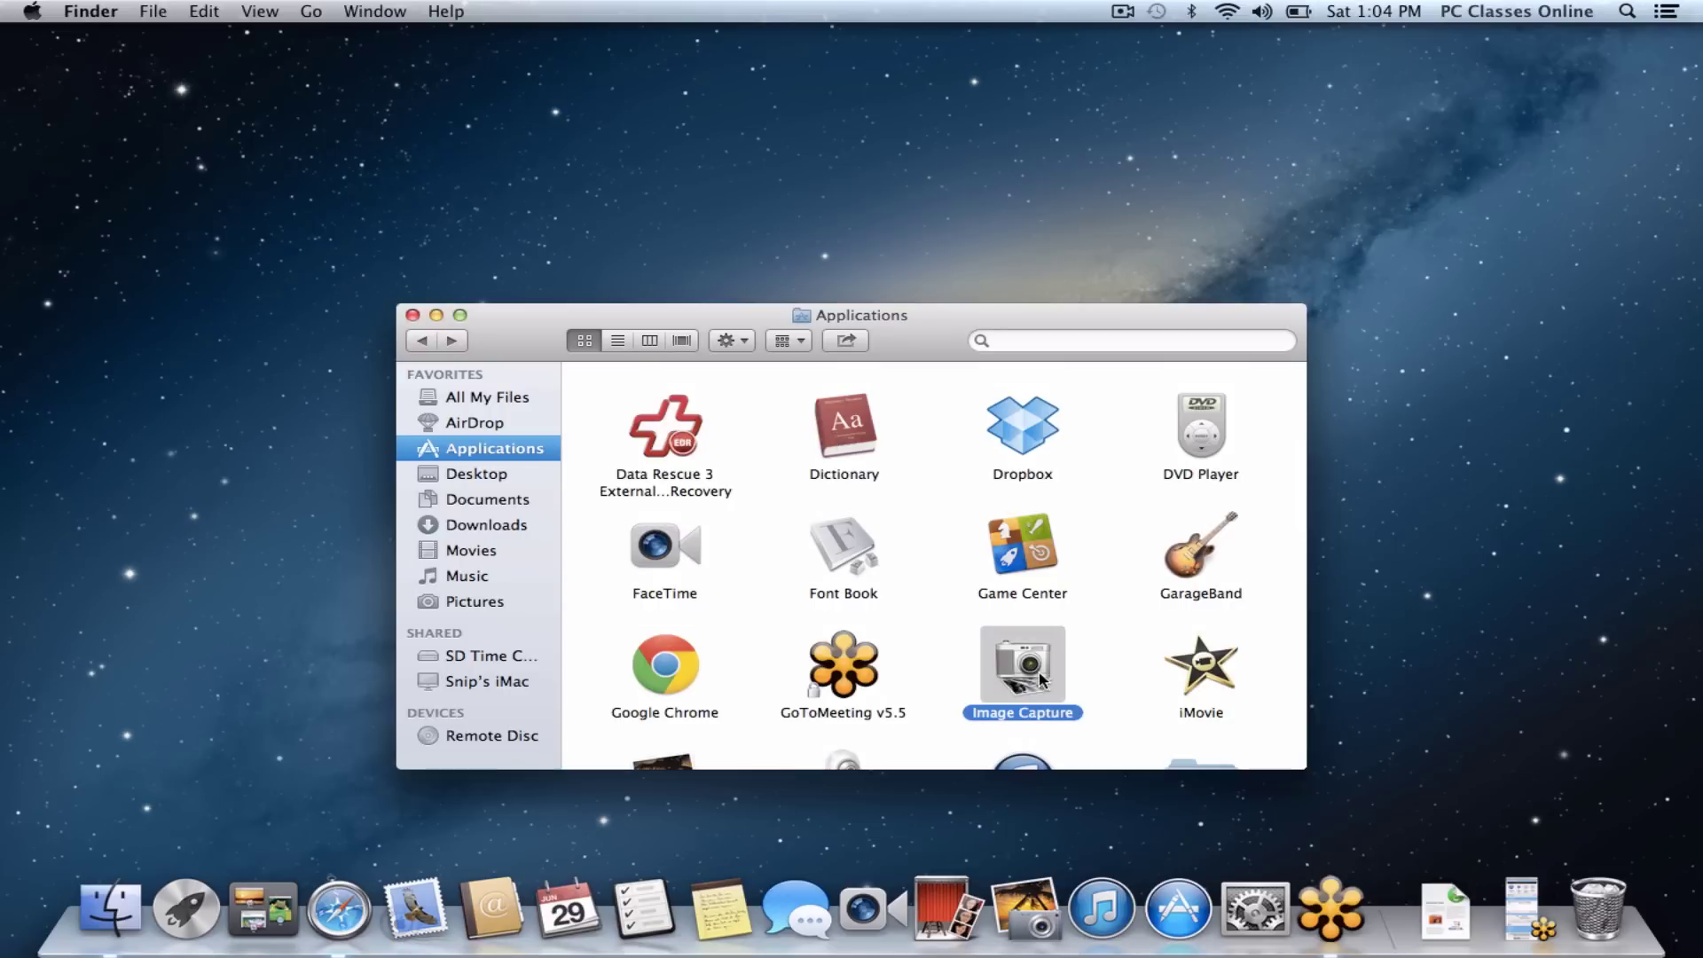
{"action": "scroll", "coordinate": [1076, 672], "scroll_direction": "down", "scroll_amount": 2}
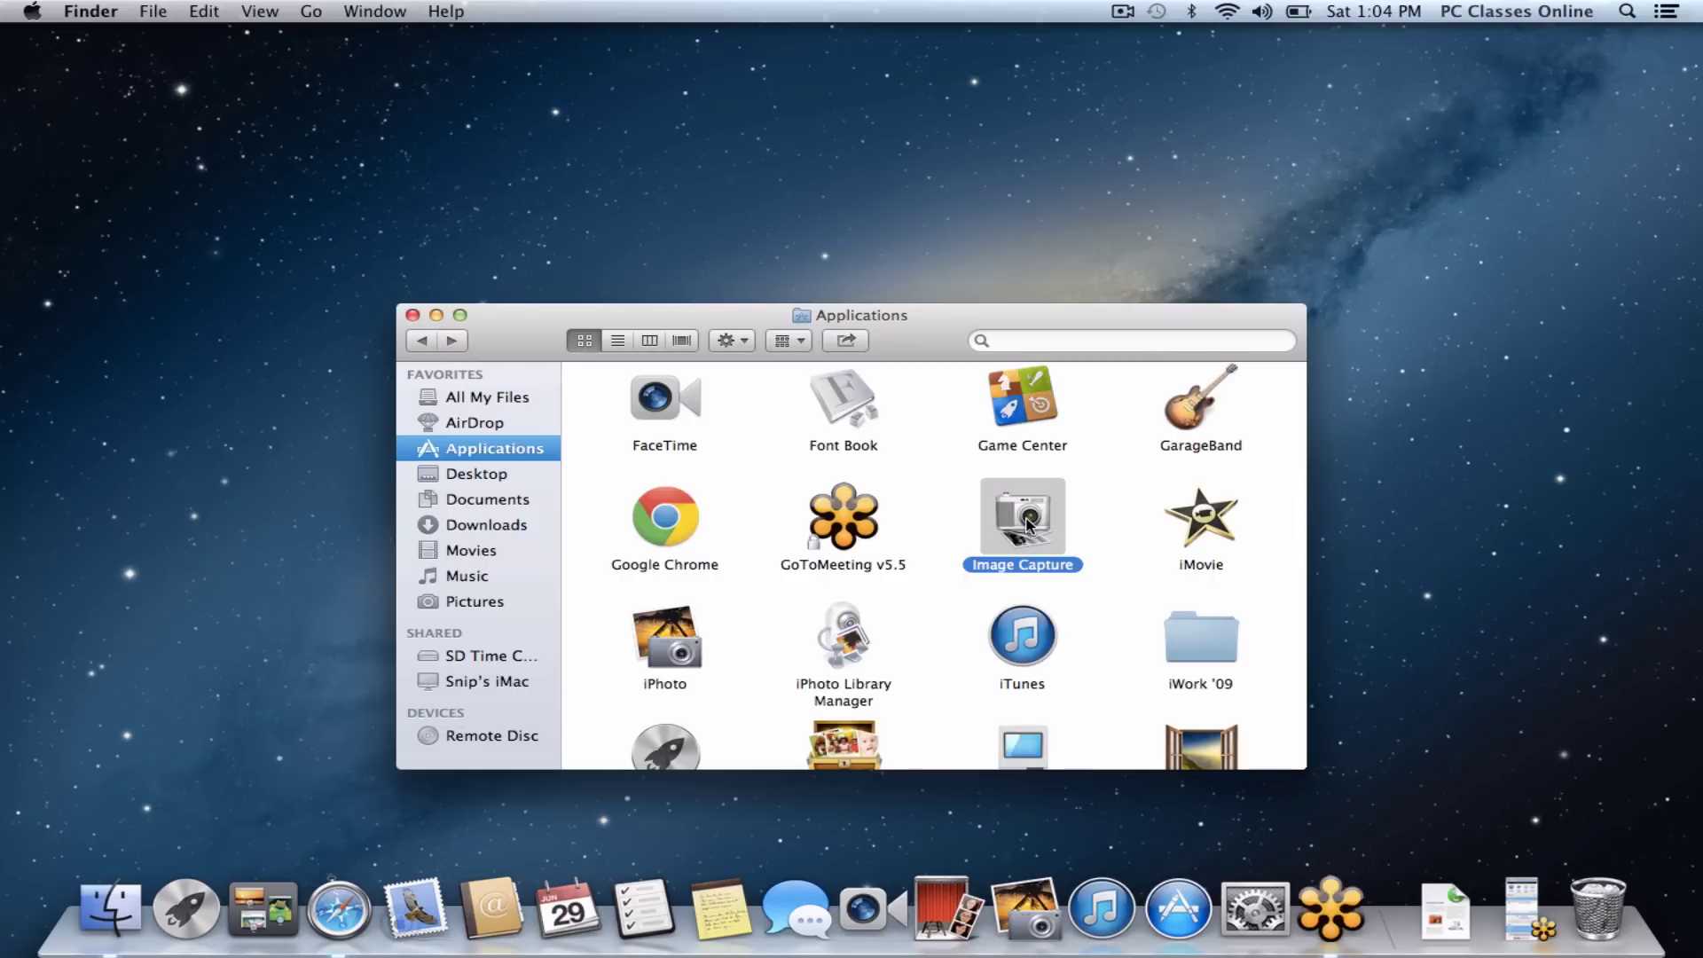
{"action": "left_click_drag", "start_coordinate": [1027, 525], "coordinate": [907, 930]}
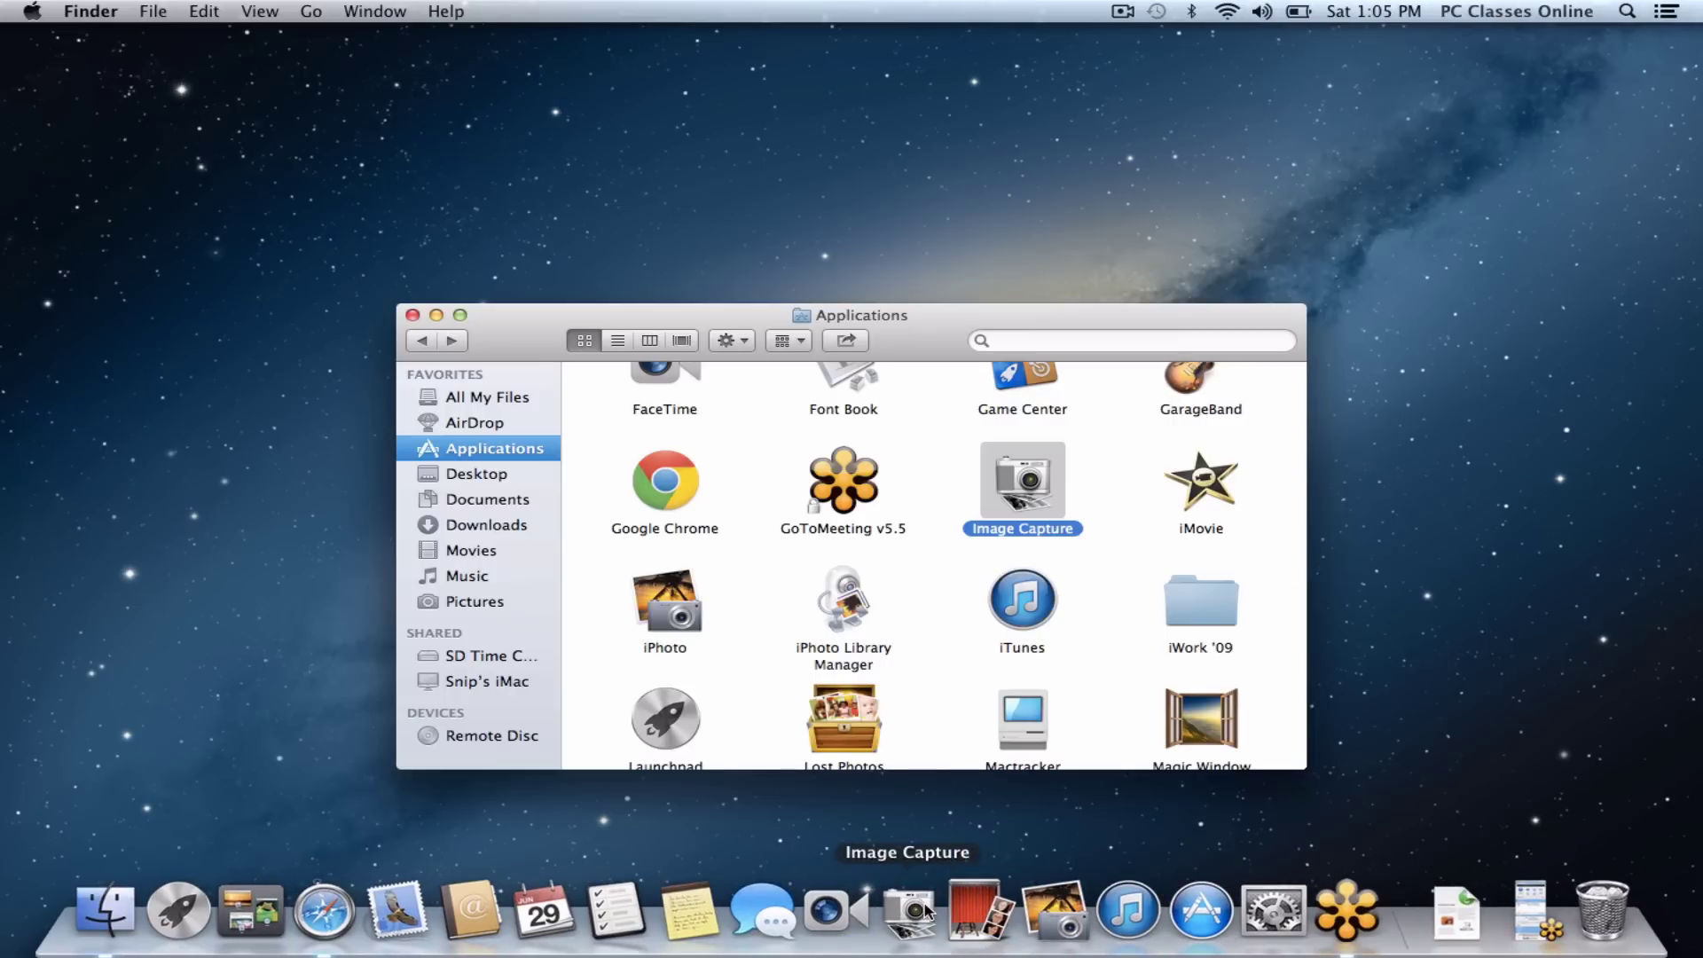
- Launch Image Capture, select the shared Canon device, and install its scanning software
{"action": "left_click", "coordinate": [905, 906]}
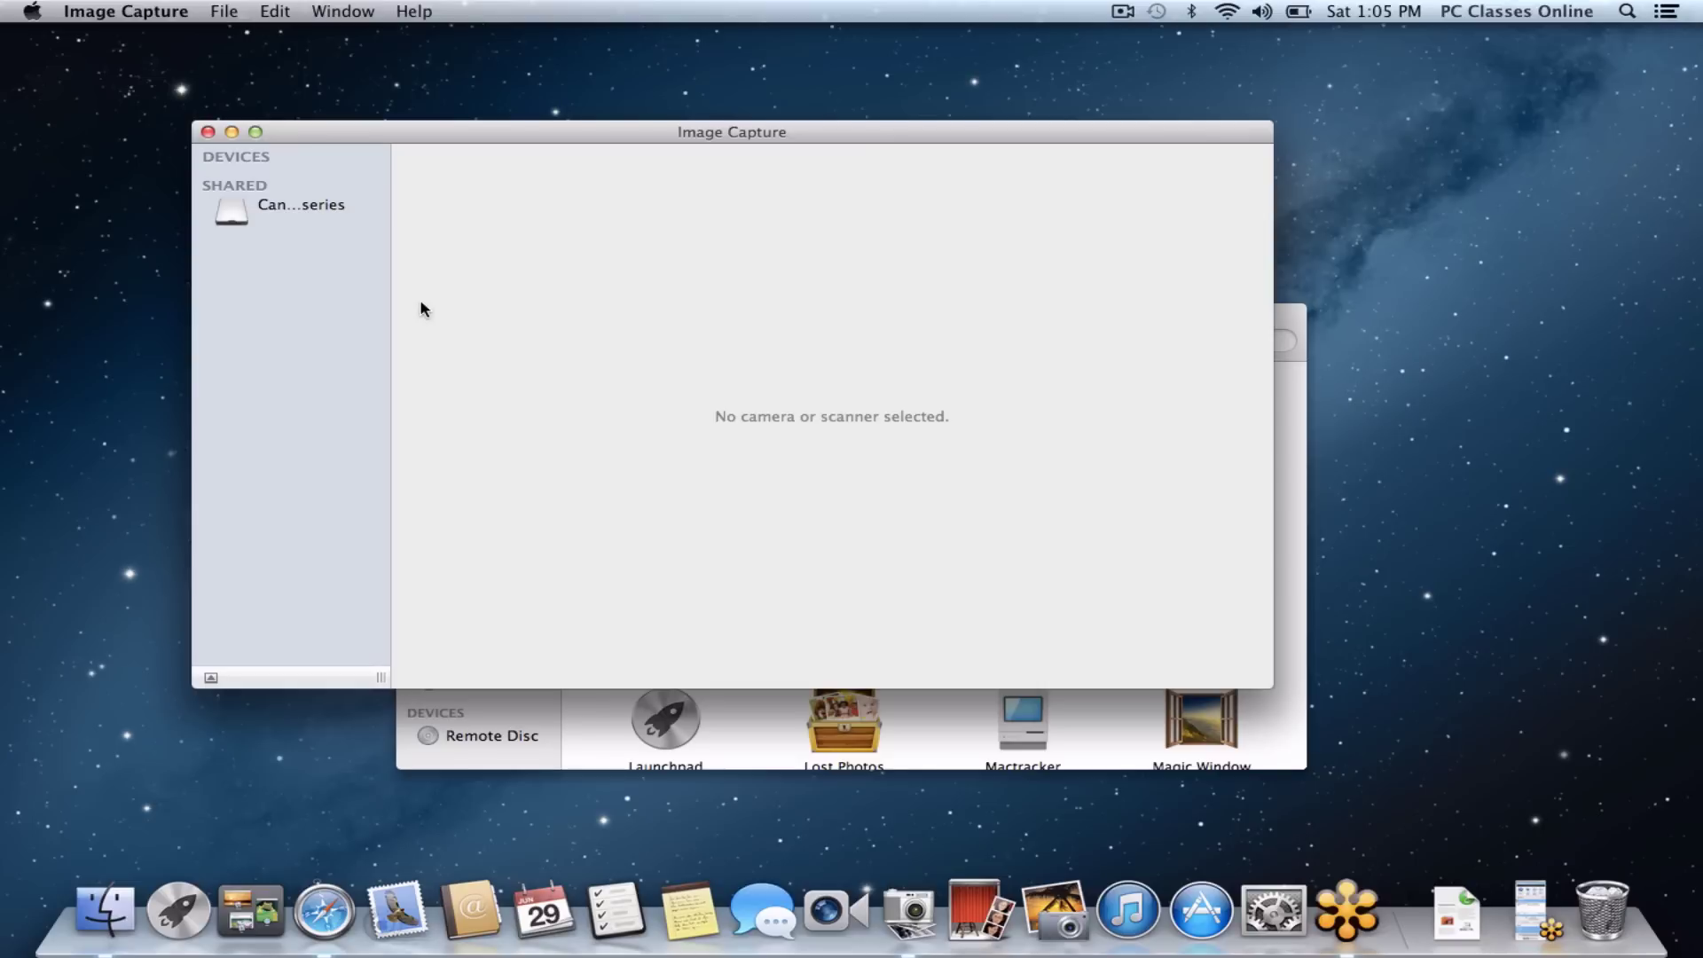
{"action": "left_click", "coordinate": [295, 214]}
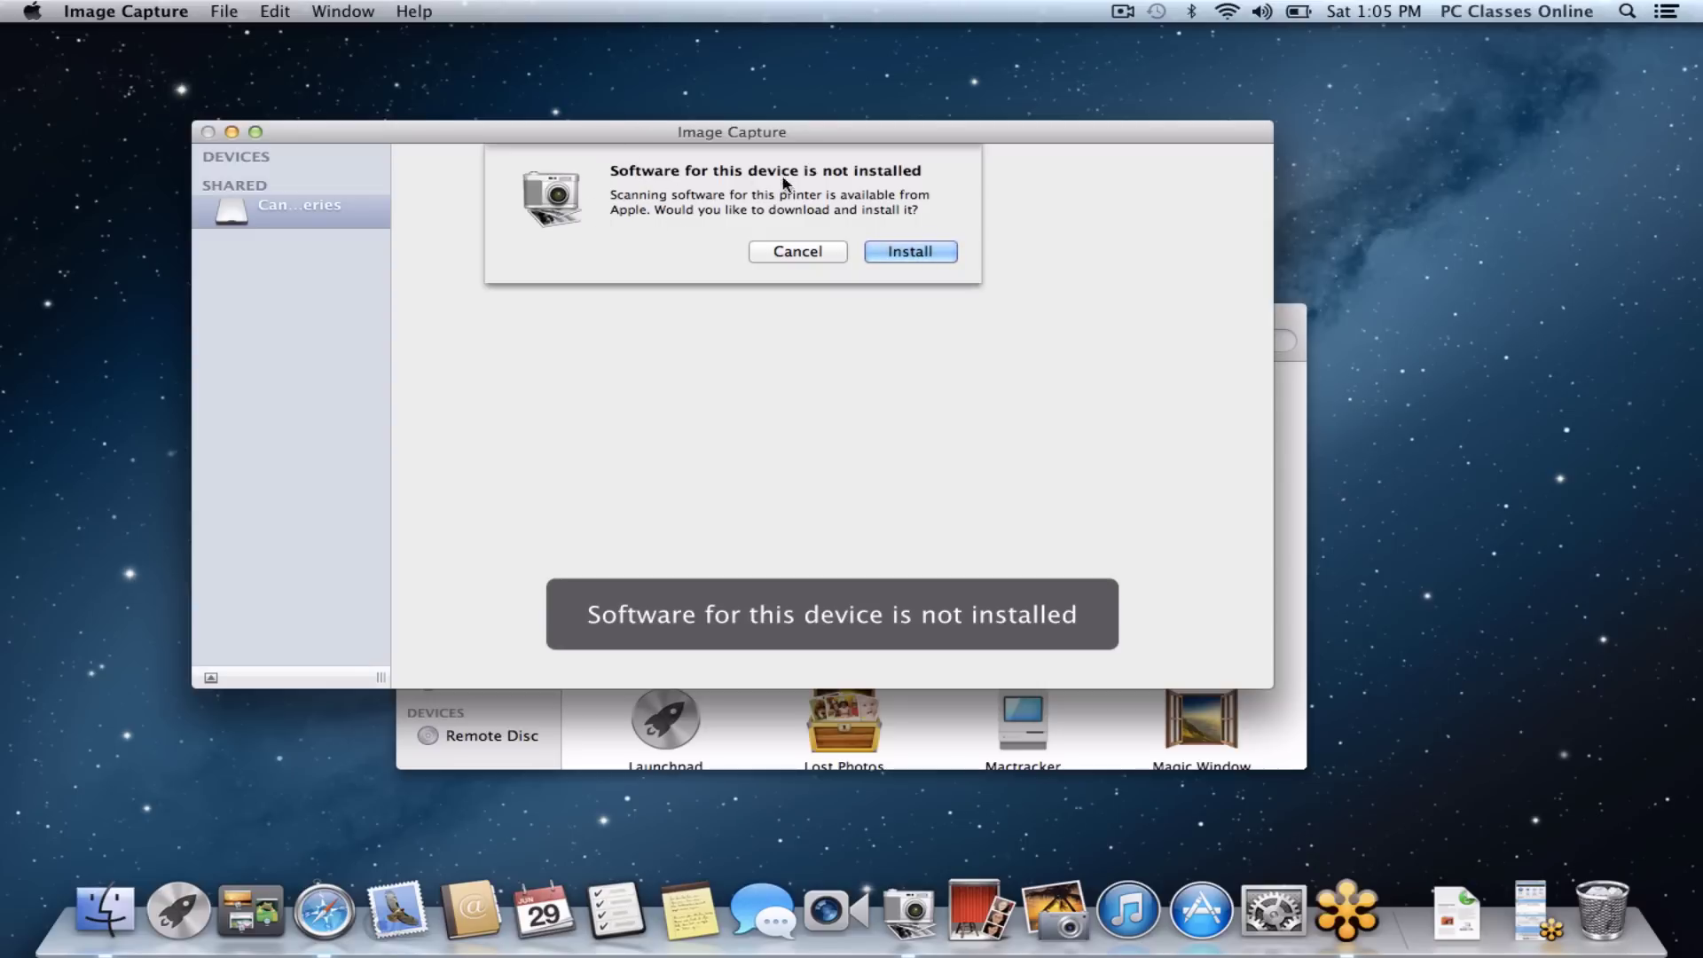
{"action": "left_click", "coordinate": [922, 255]}
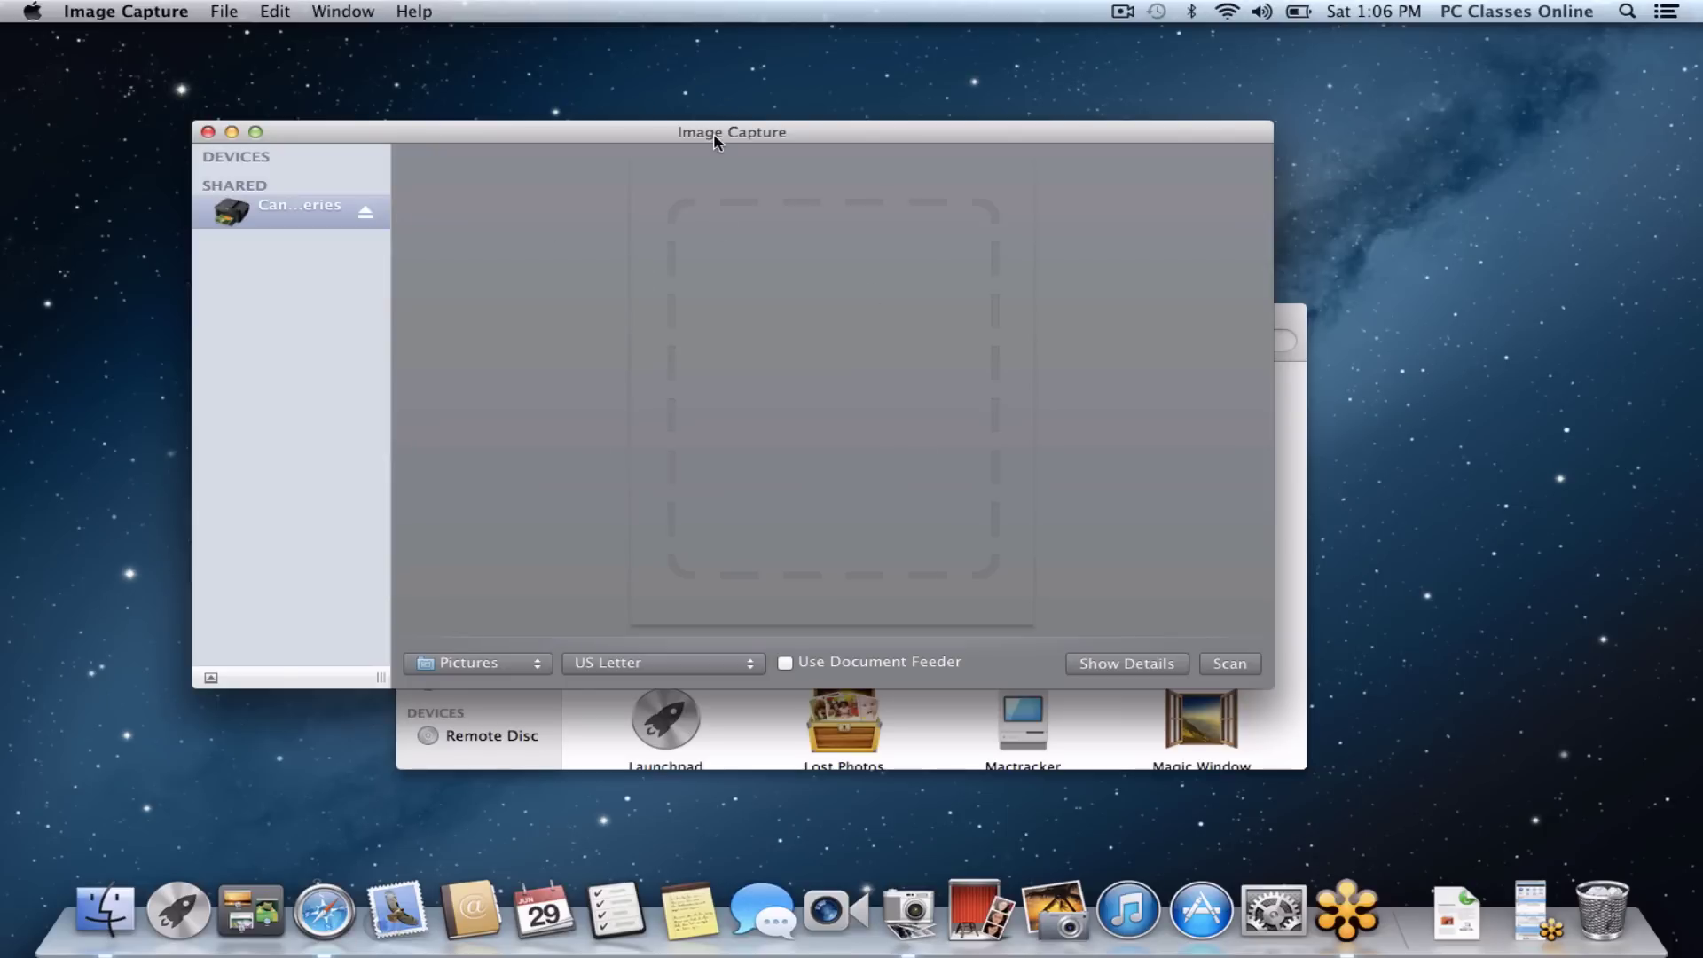
- Show the detailed scan settings, and reposition and enlarge the Image Capture window
{"action": "left_click_drag", "start_coordinate": [719, 140], "coordinate": [807, 235]}
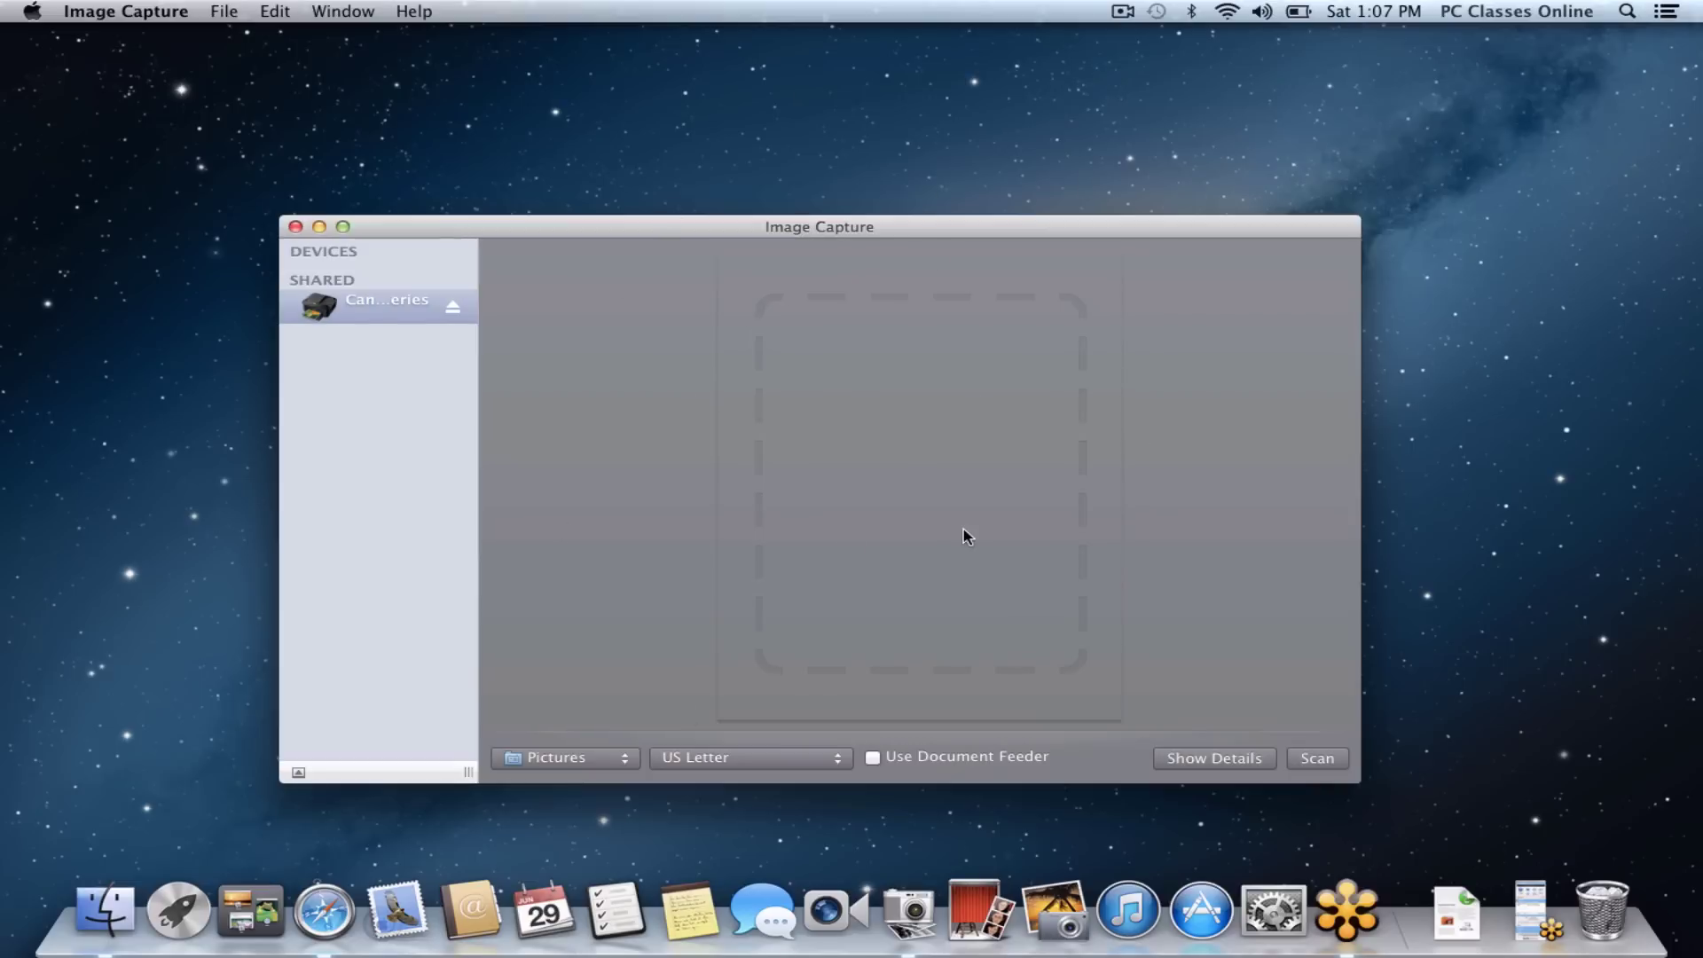
{"action": "left_click", "coordinate": [1201, 758]}
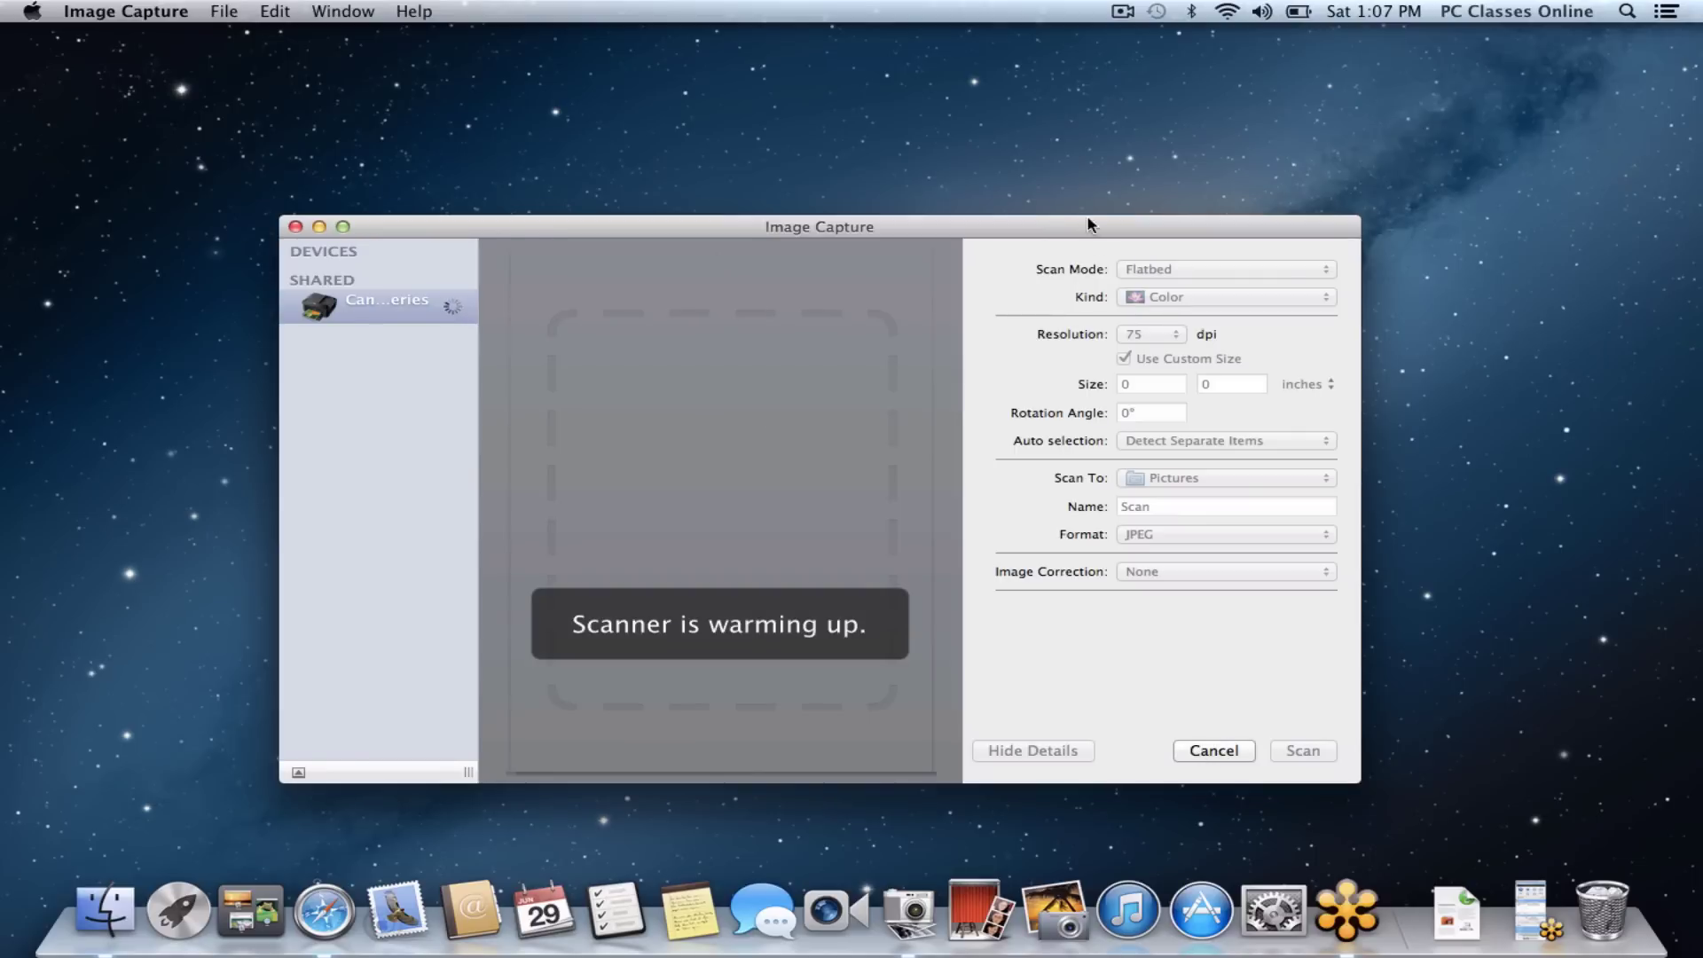
{"action": "left_click_drag", "start_coordinate": [1089, 225], "coordinate": [1062, 103]}
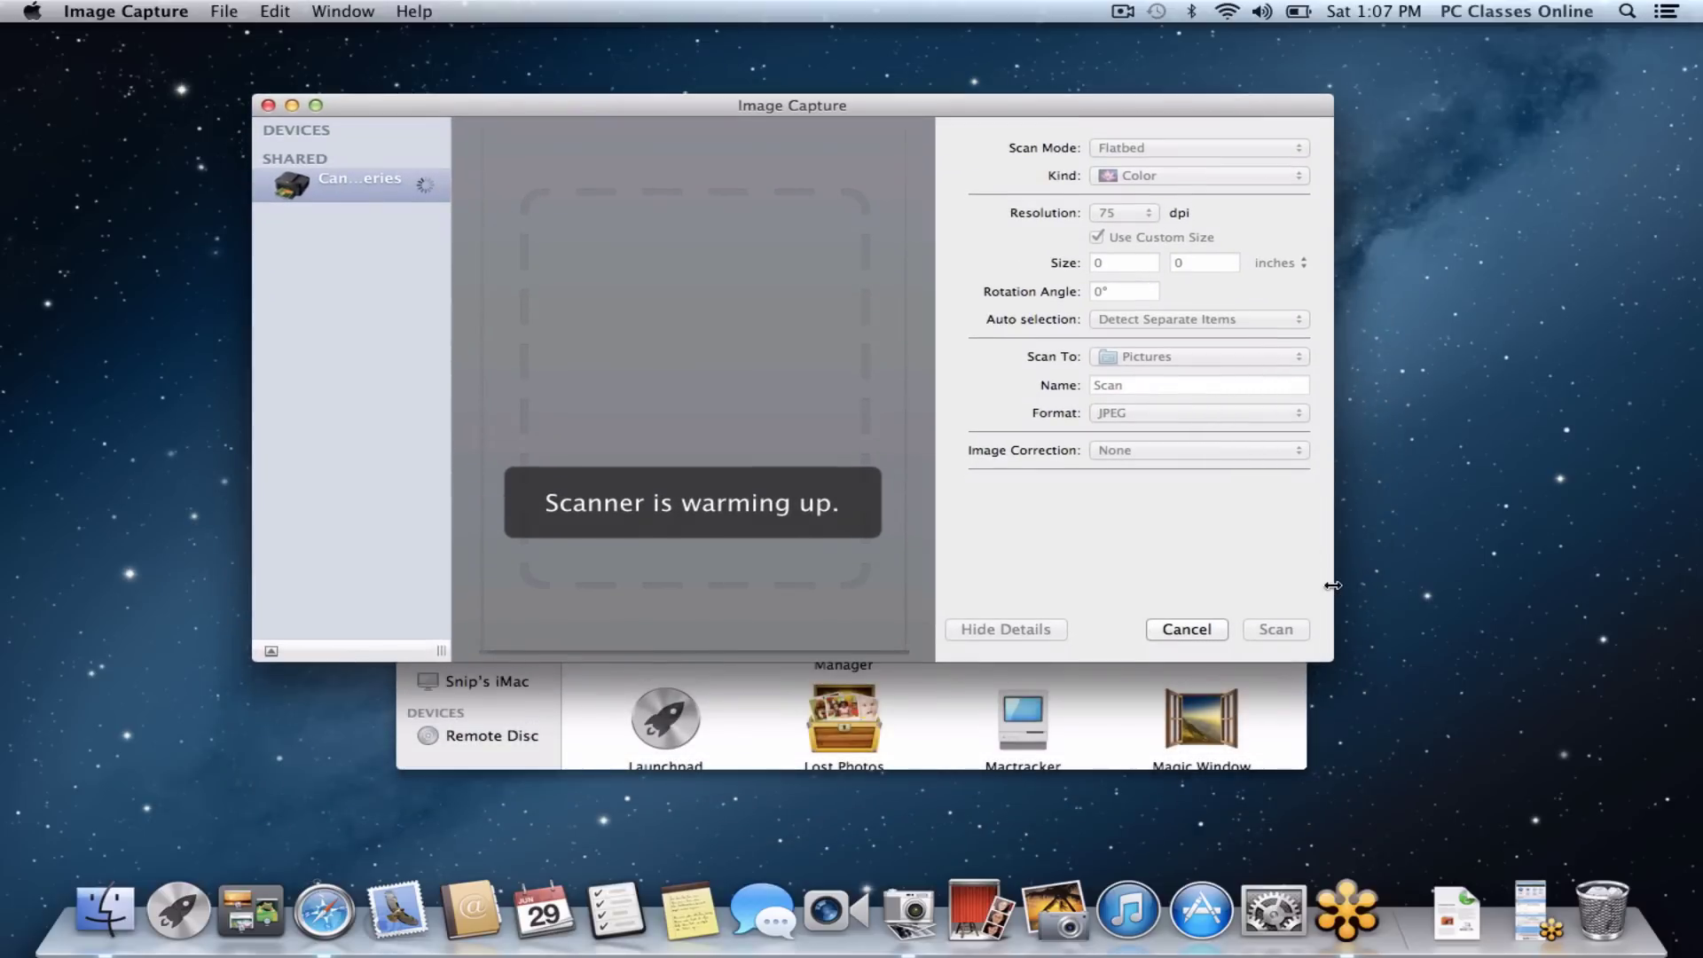
{"action": "left_click_drag", "start_coordinate": [1333, 660], "coordinate": [1488, 780]}
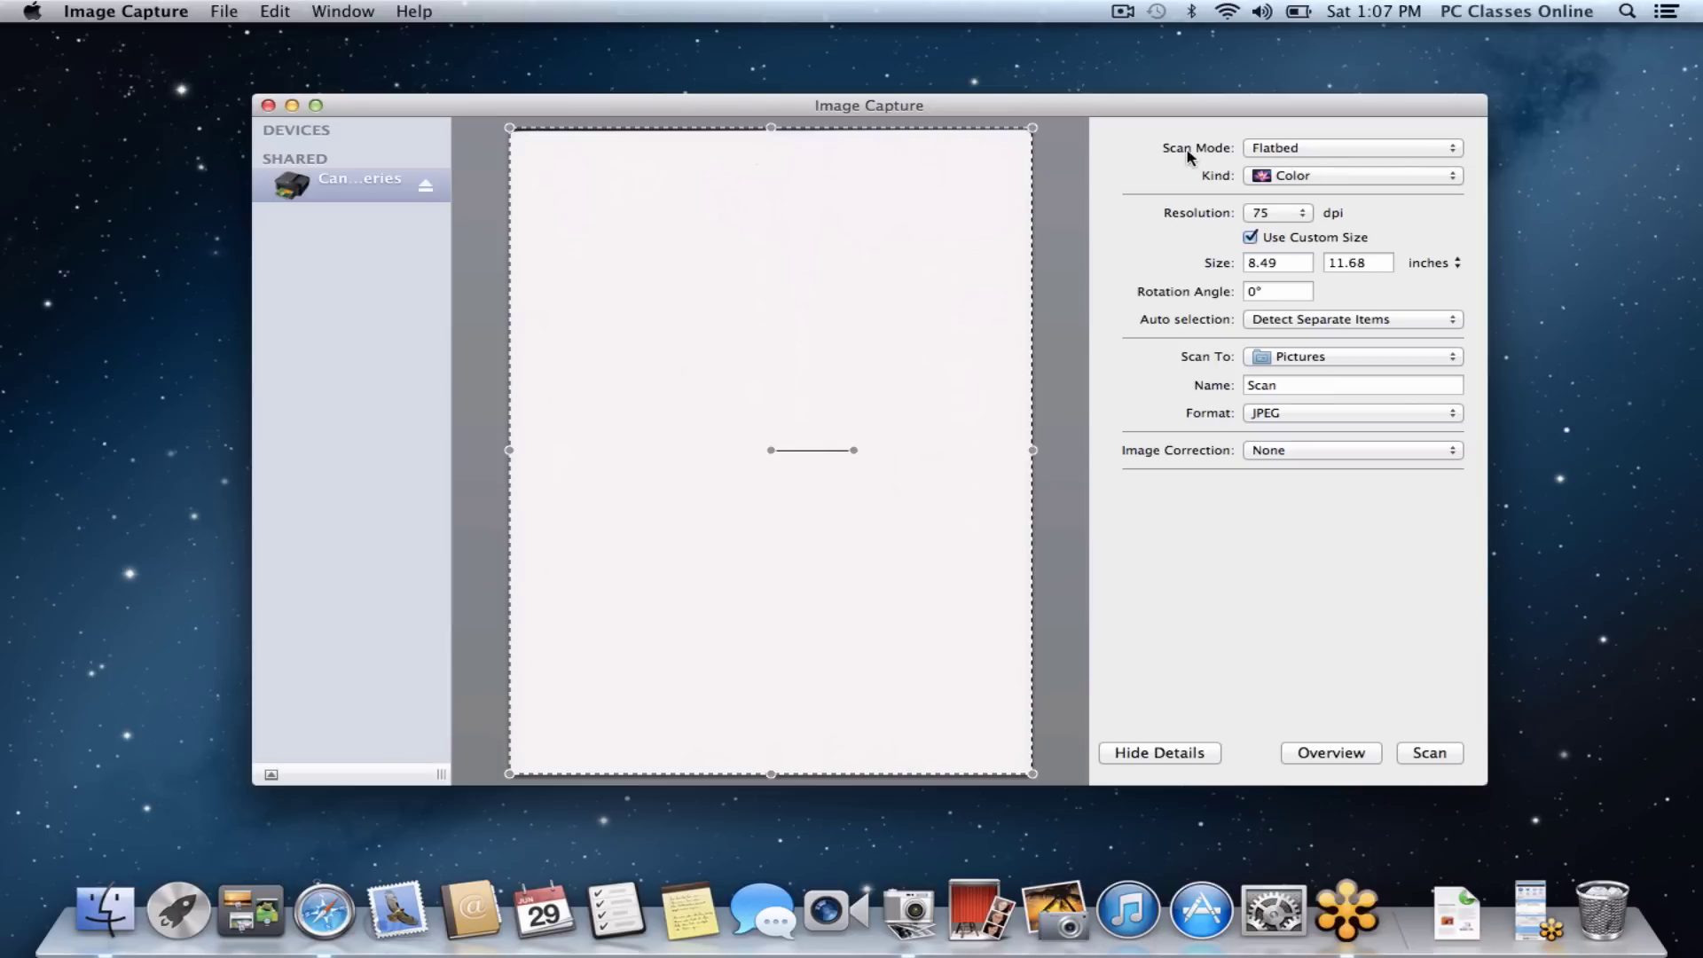
- Set the scan mode to Document Feeder and the kind to Black & White
{"action": "left_click", "coordinate": [1279, 151]}
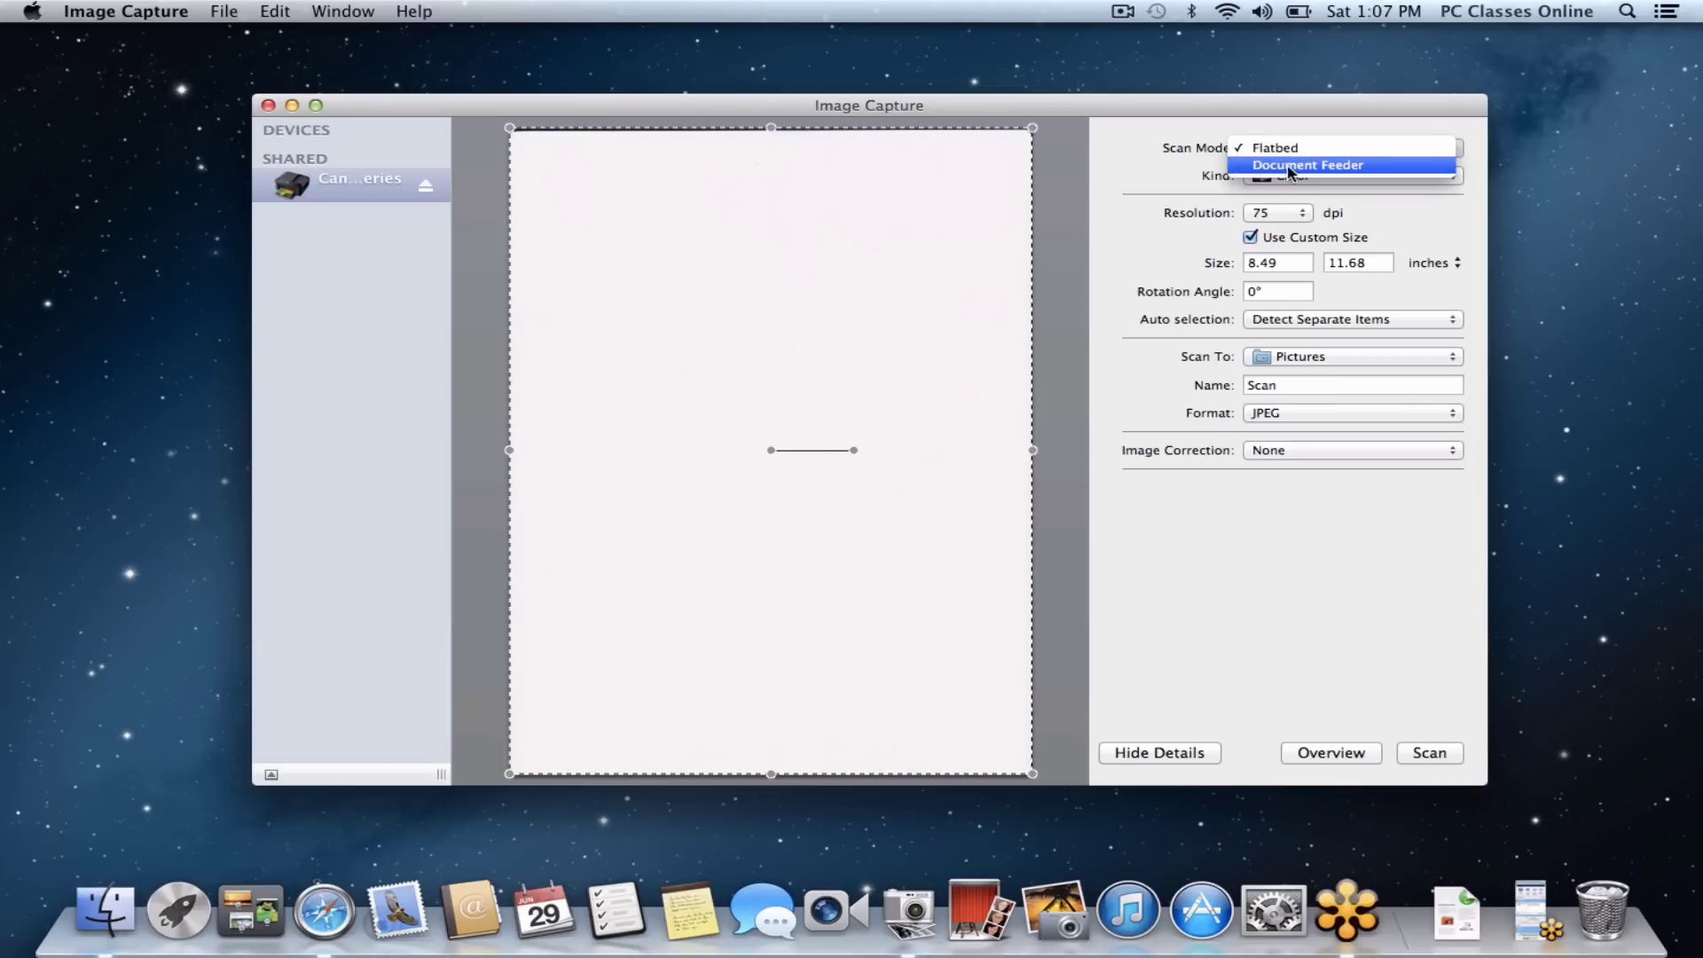
{"action": "left_click", "coordinate": [1389, 165]}
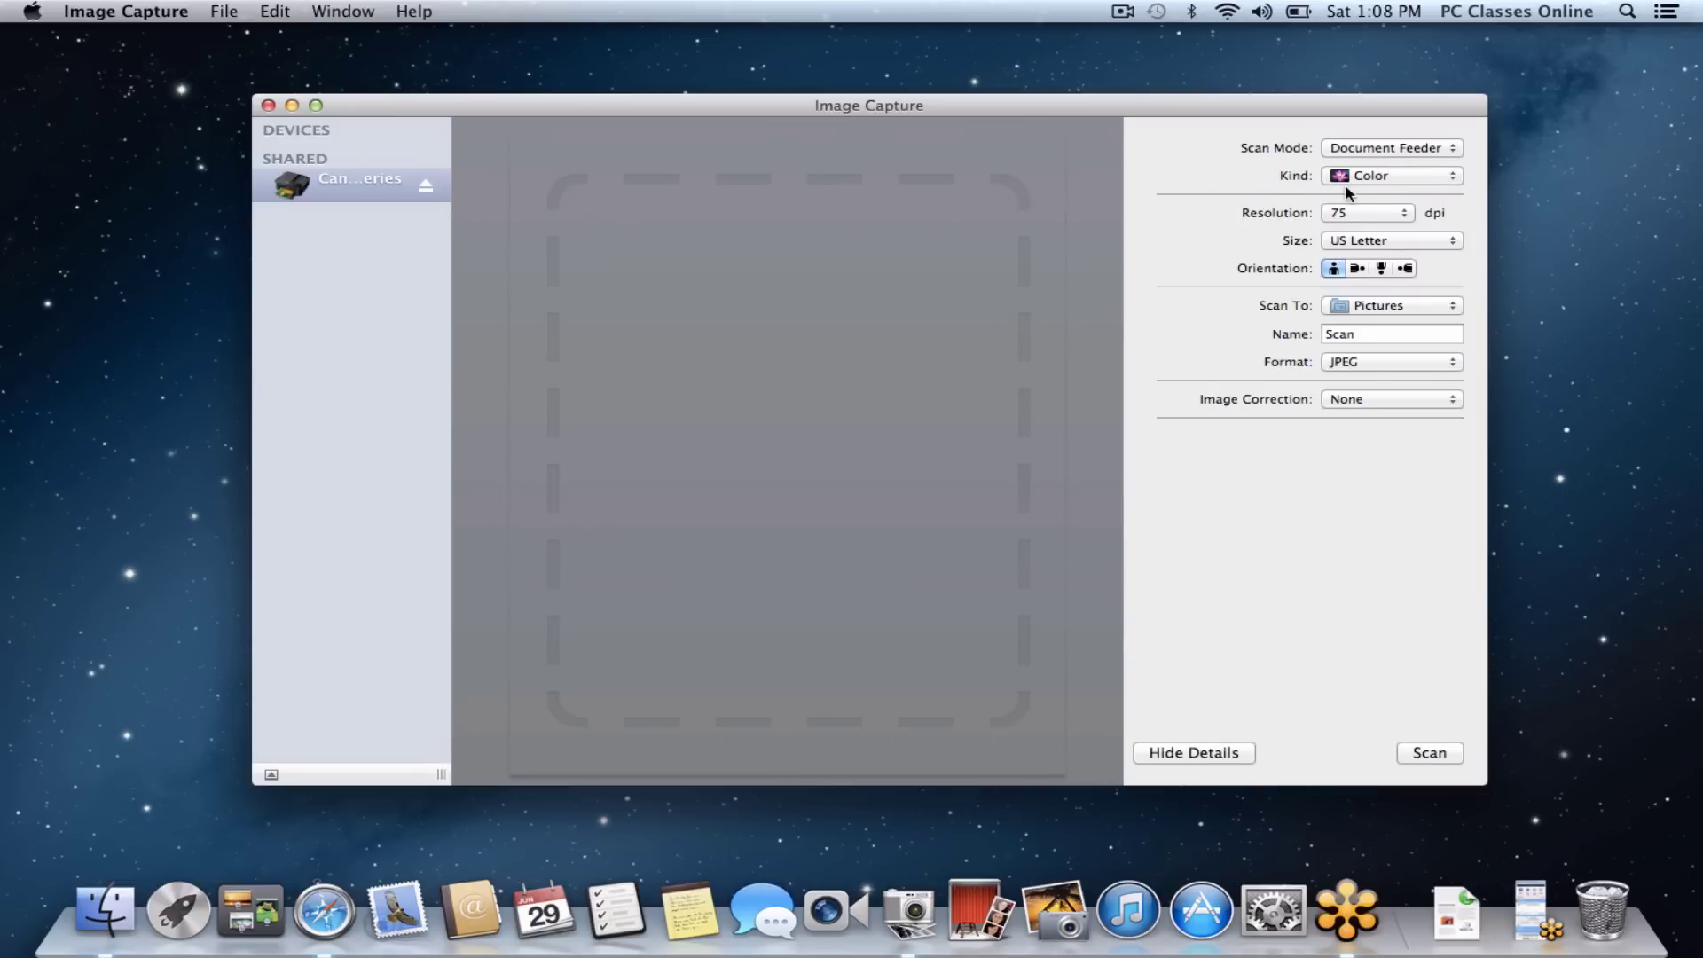
{"action": "left_click", "coordinate": [1389, 183]}
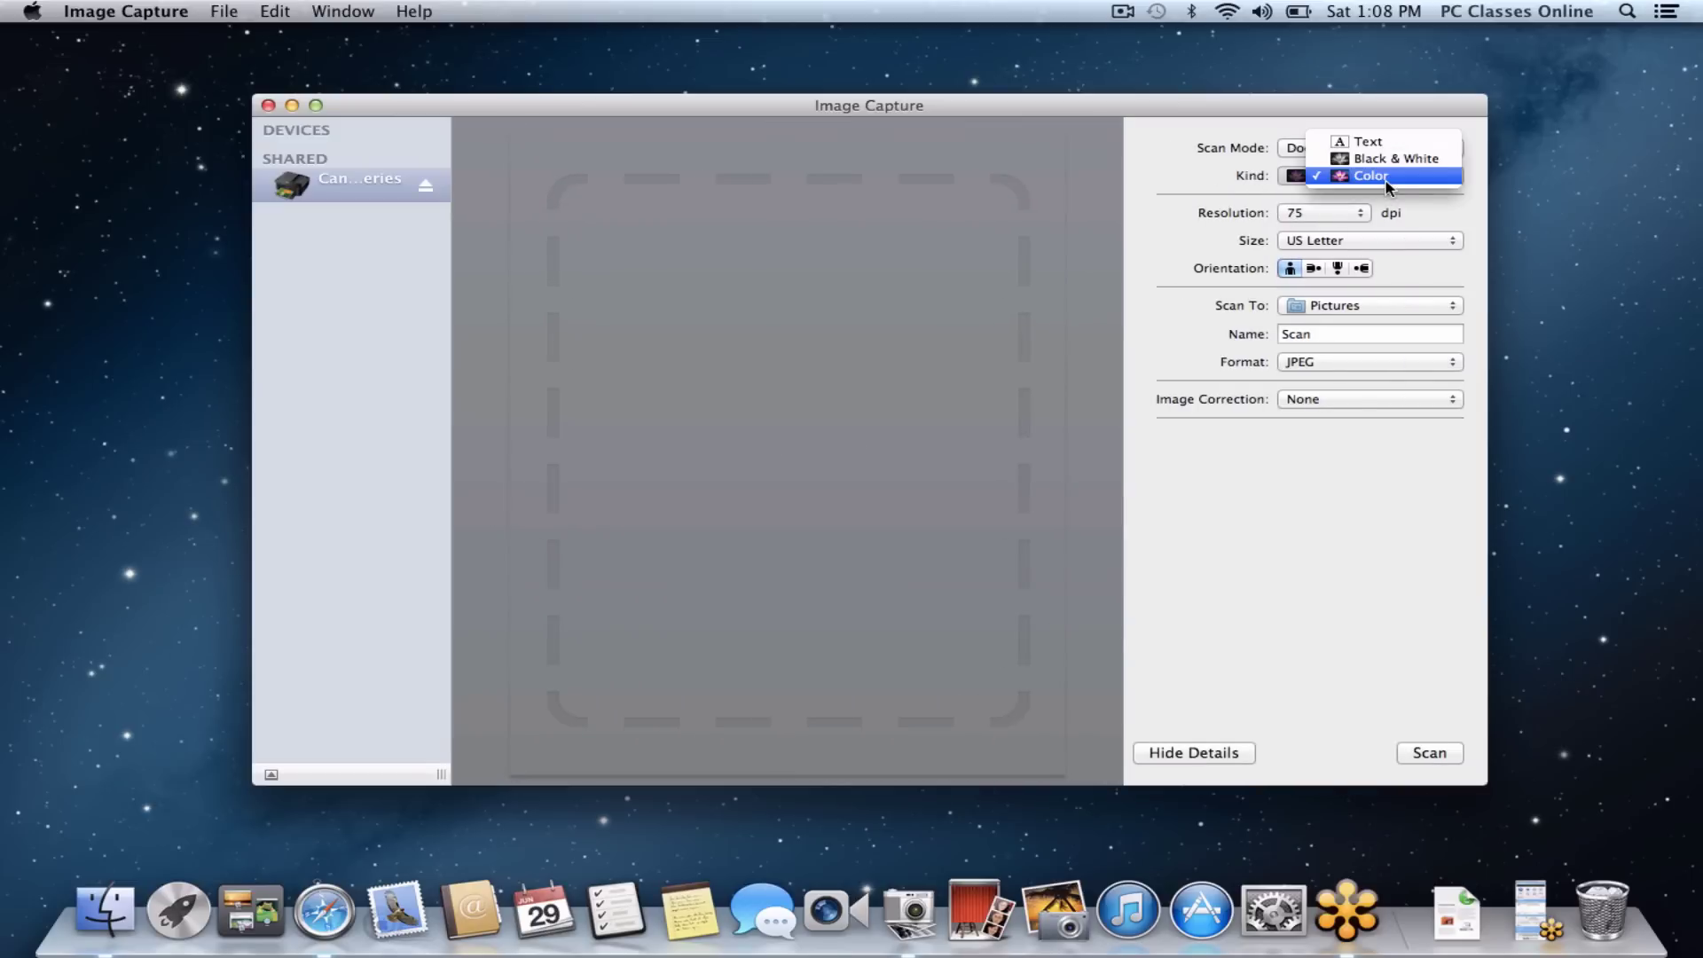
{"action": "left_click", "coordinate": [1386, 165]}
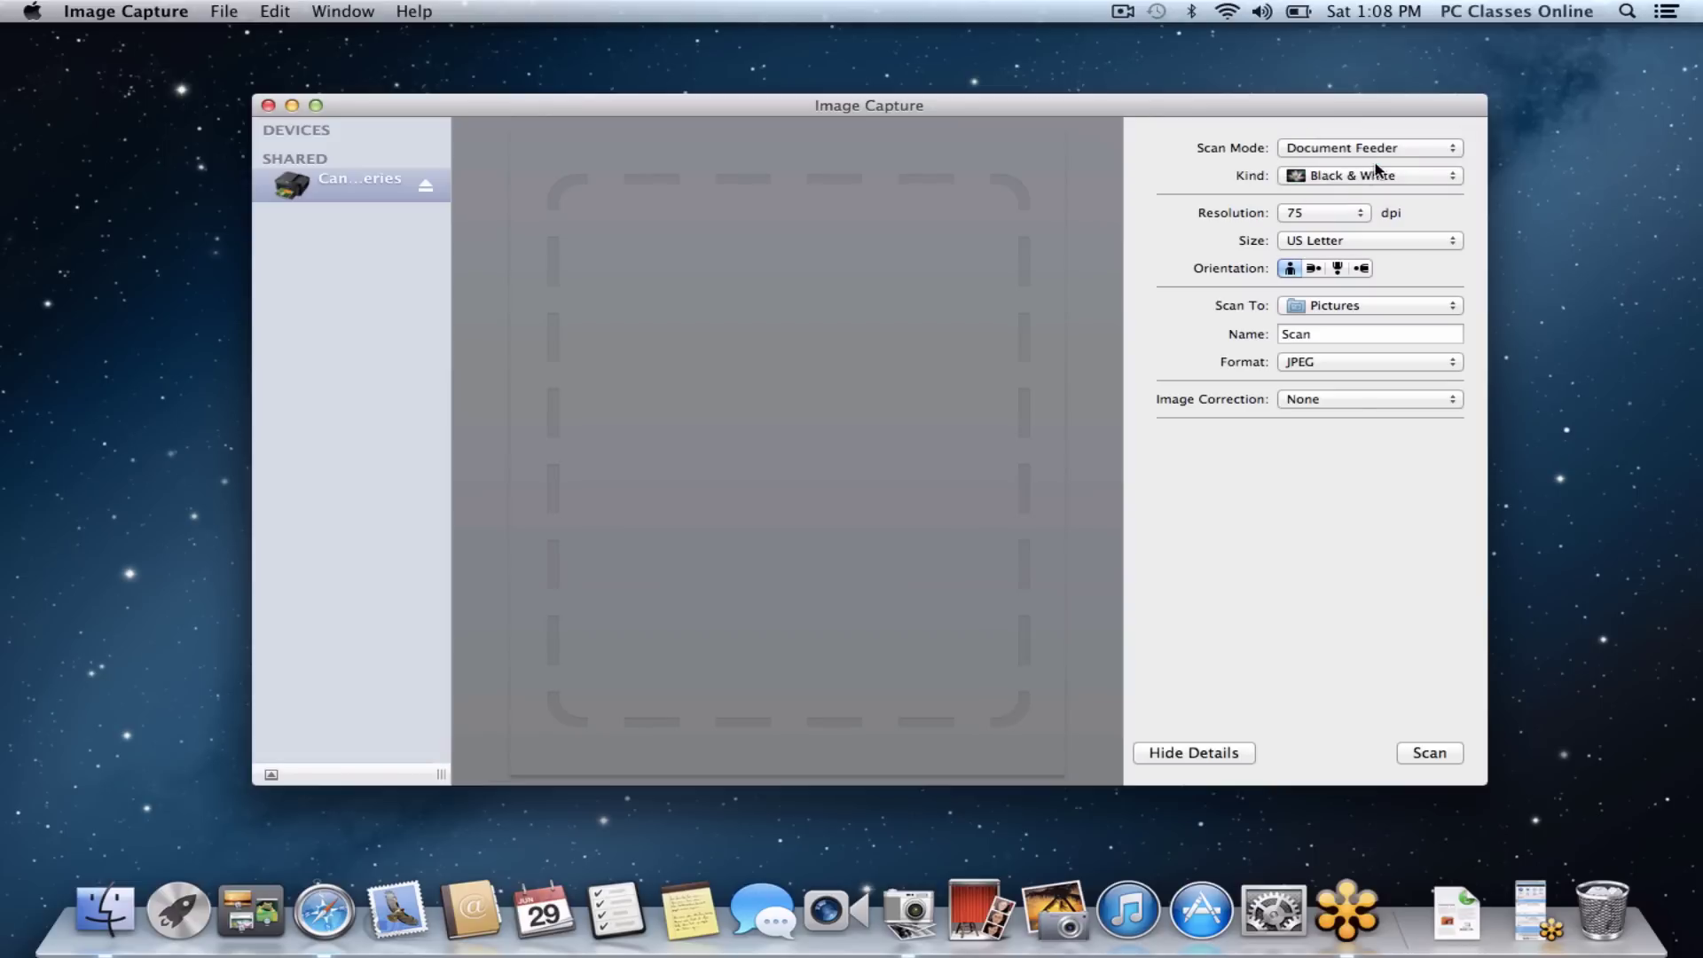
{"action": "left_click", "coordinate": [1338, 175]}
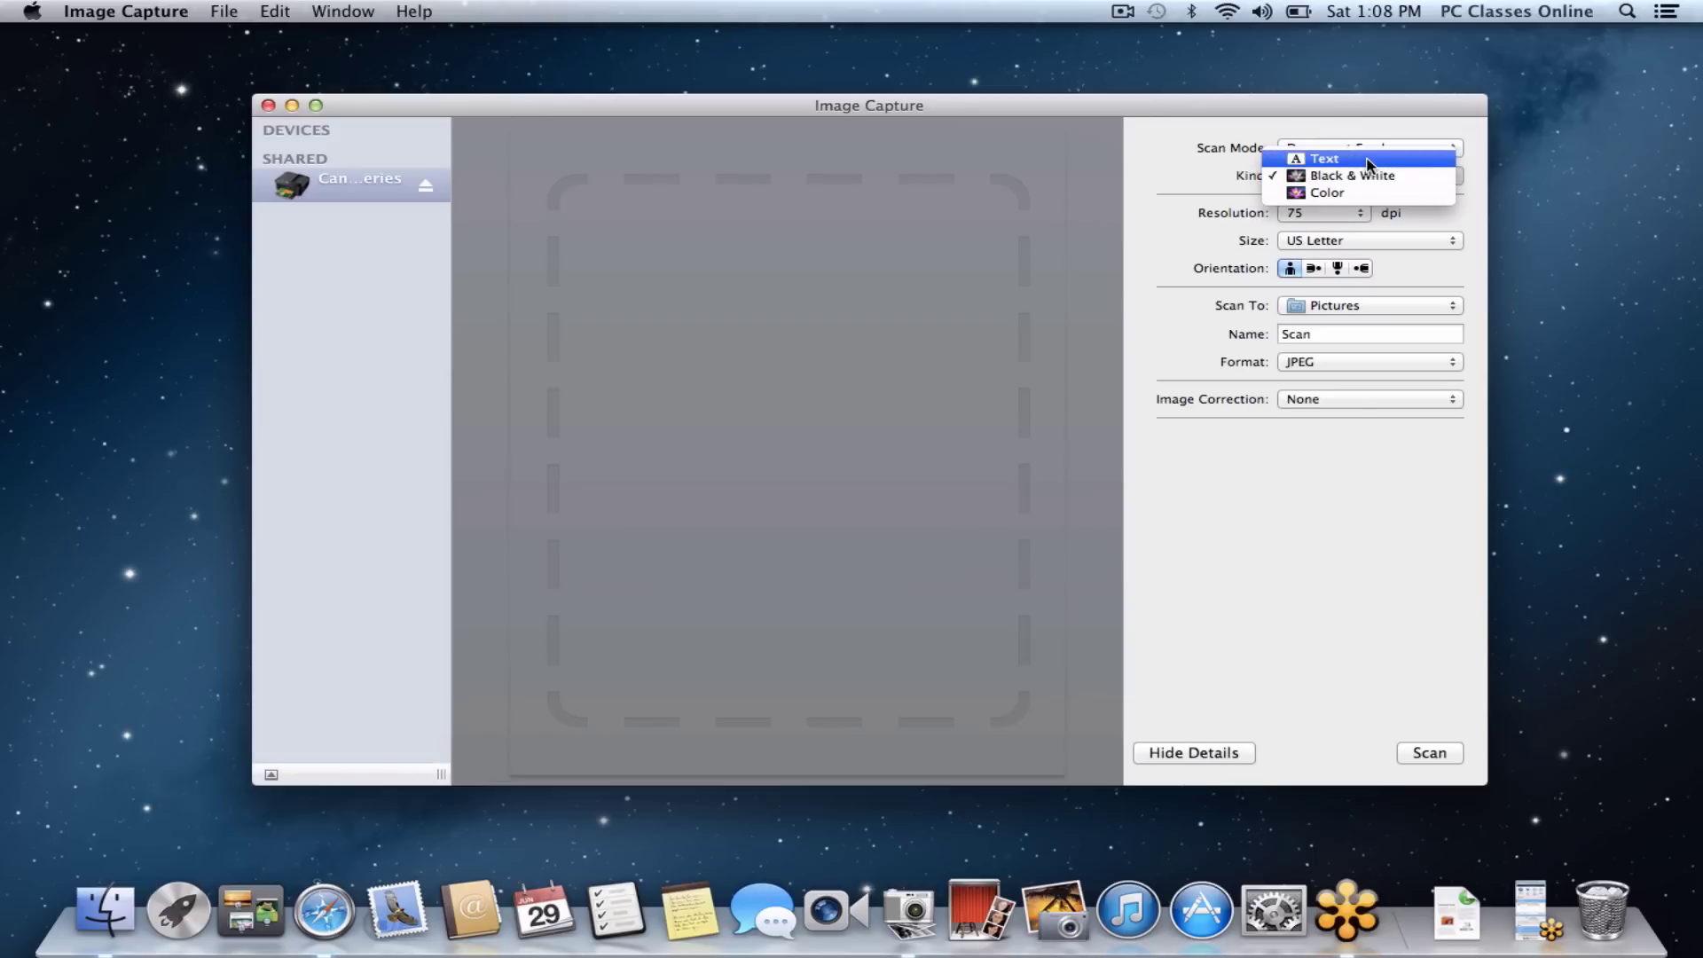
{"action": "left_click", "coordinate": [1366, 180]}
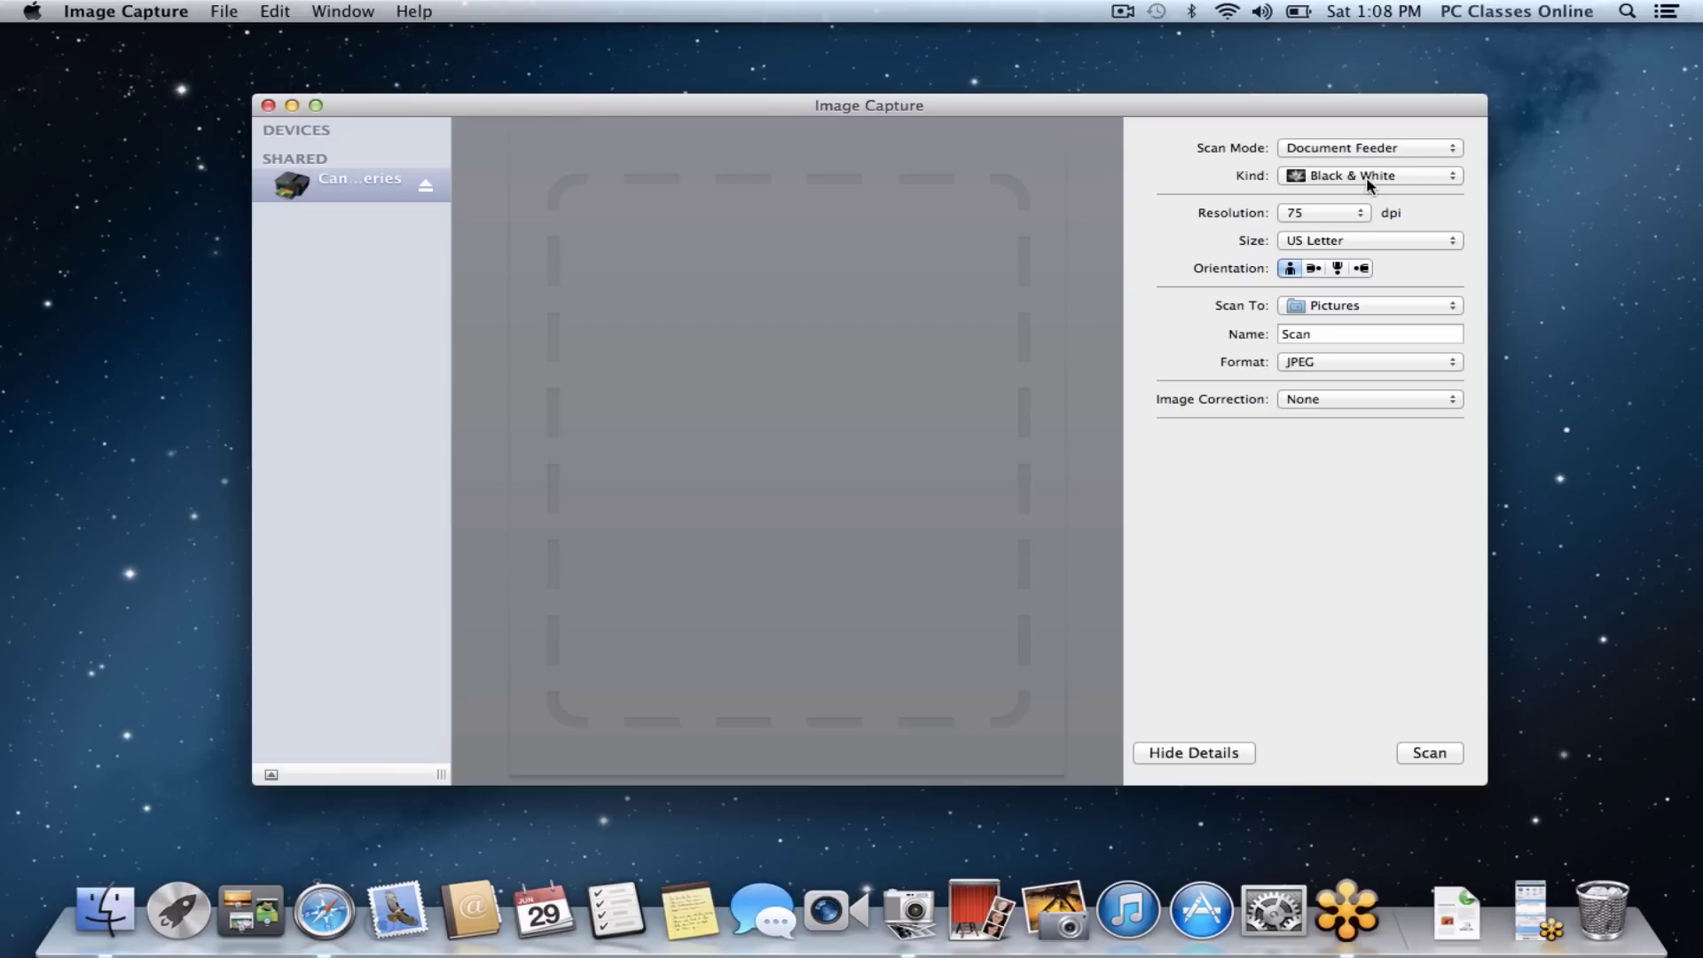
- Keep the resolution at 75 dpi and choose Desktop as the scan destination
{"action": "left_click", "coordinate": [1349, 216]}
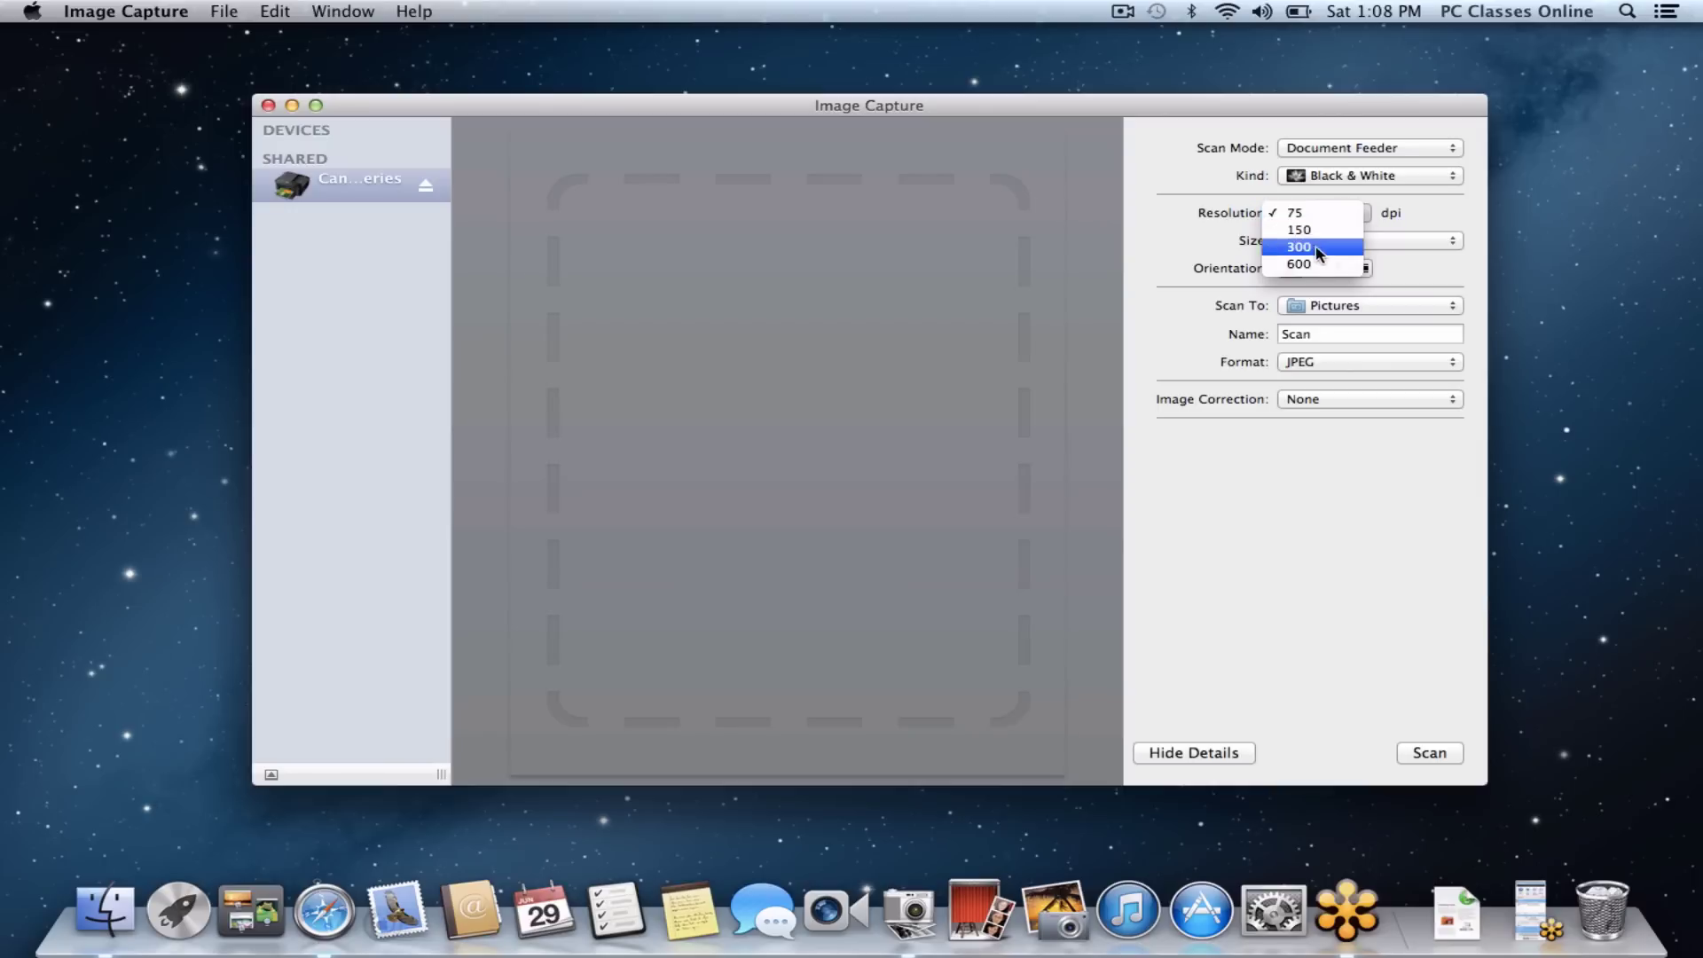
{"action": "left_click", "coordinate": [1391, 210]}
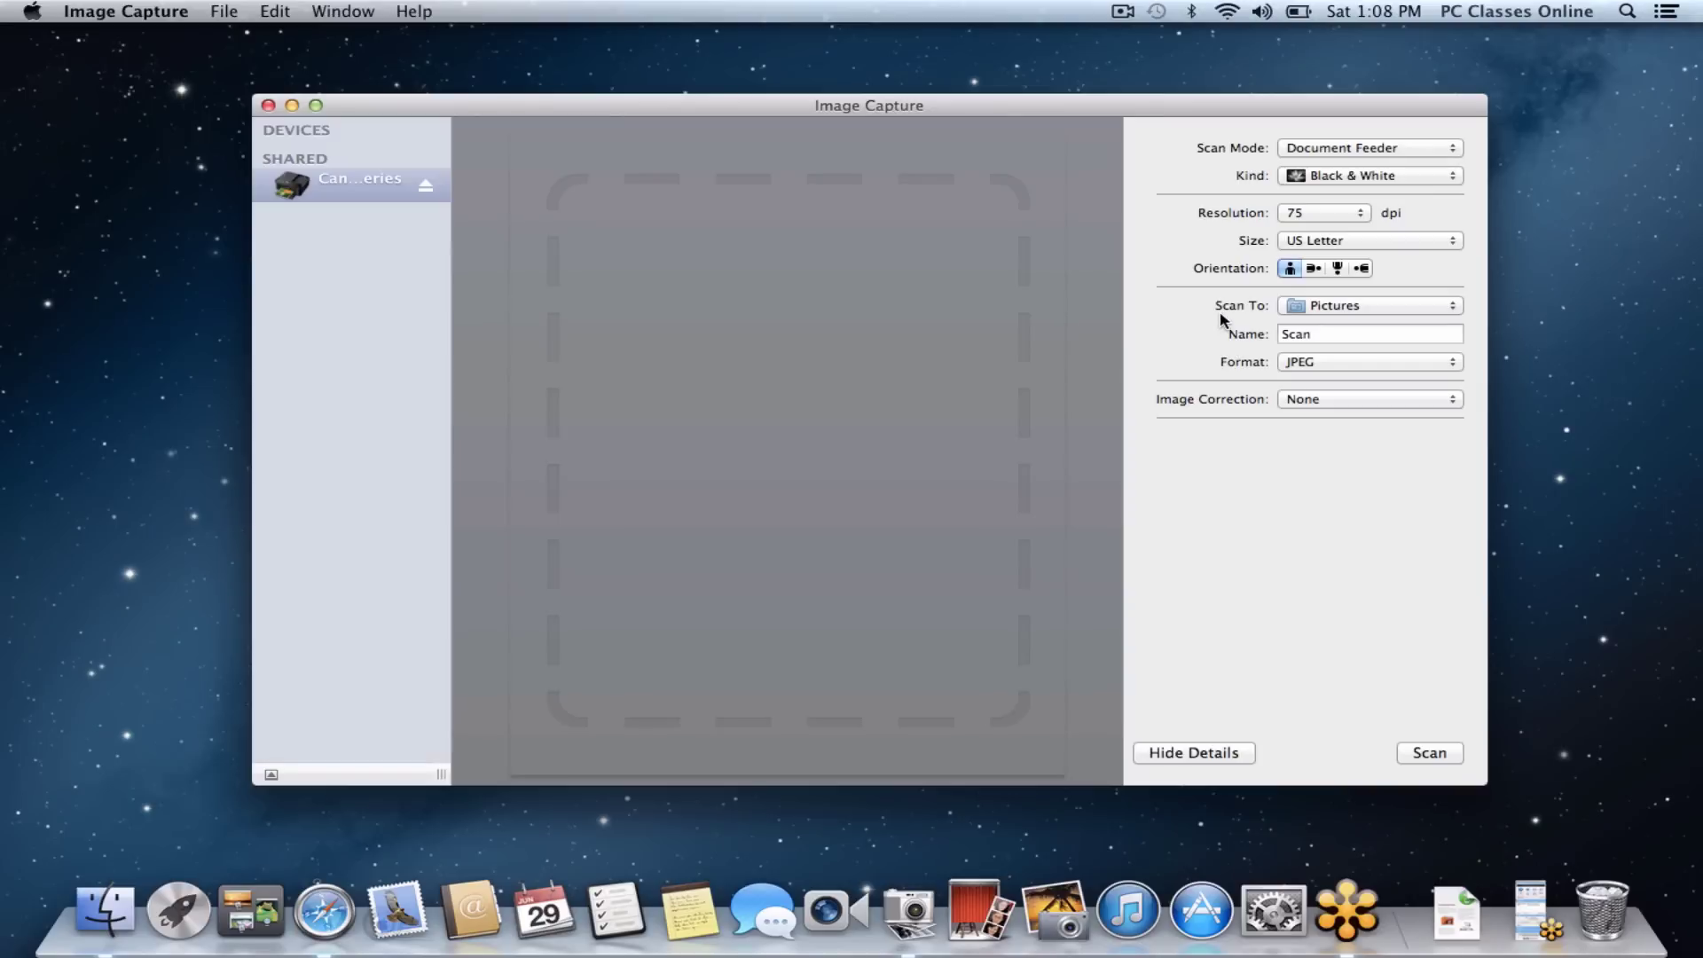
{"action": "left_click", "coordinate": [1377, 306]}
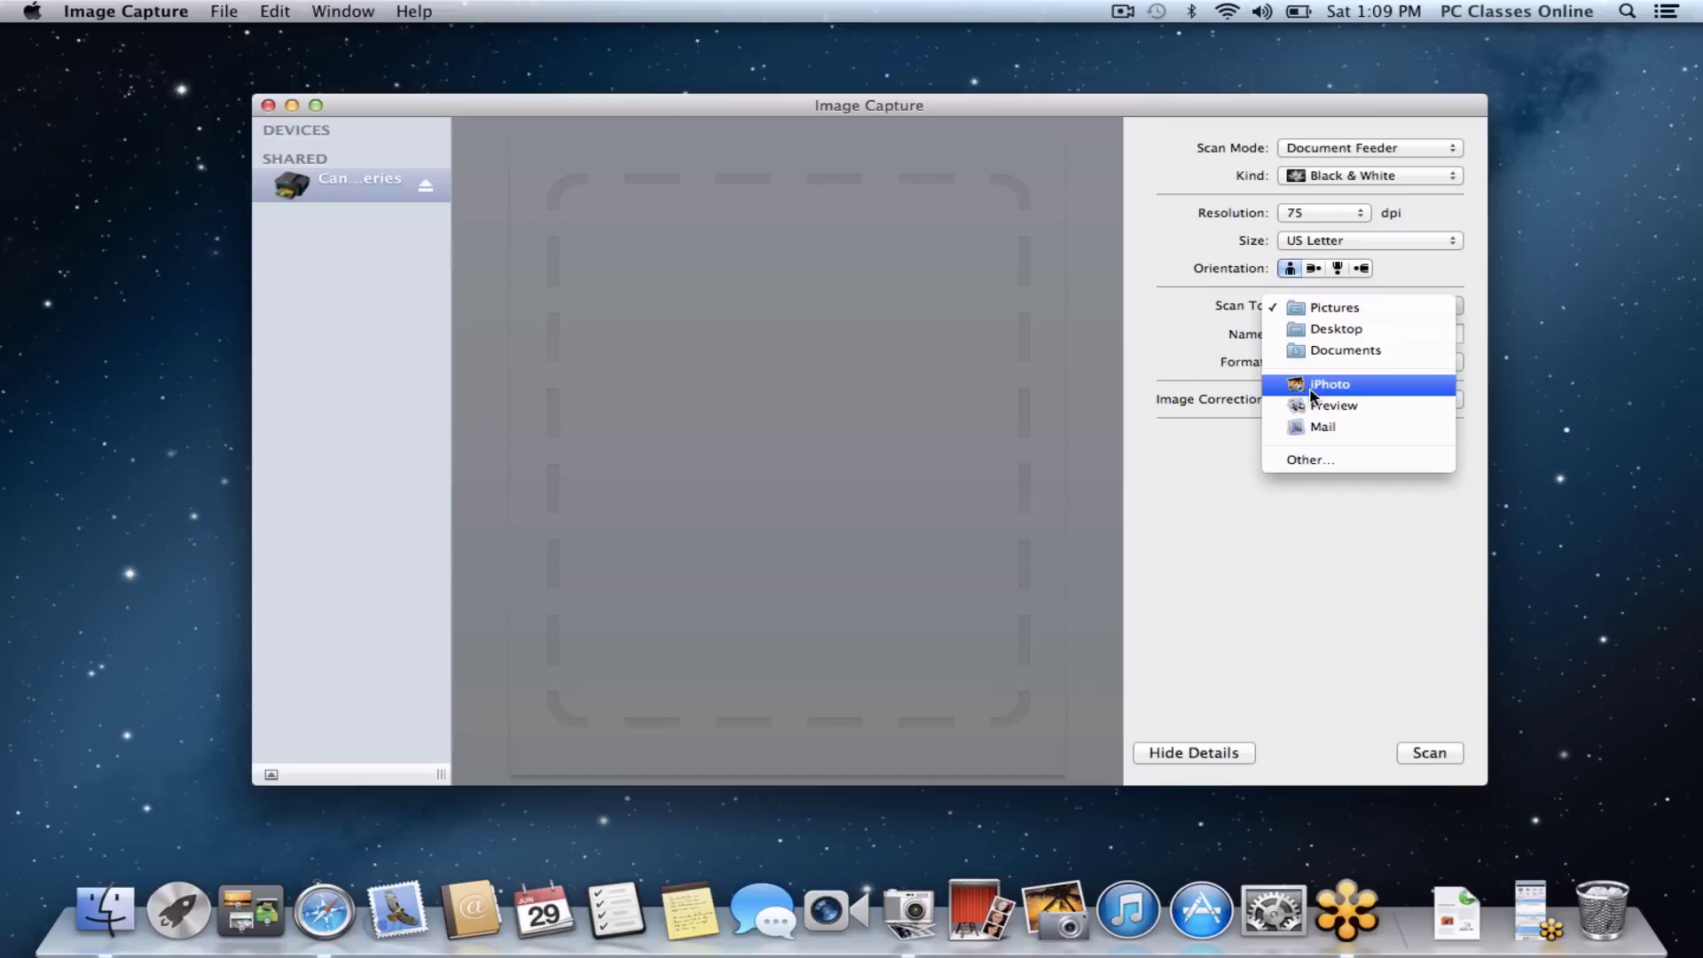
{"action": "left_click", "coordinate": [1380, 330]}
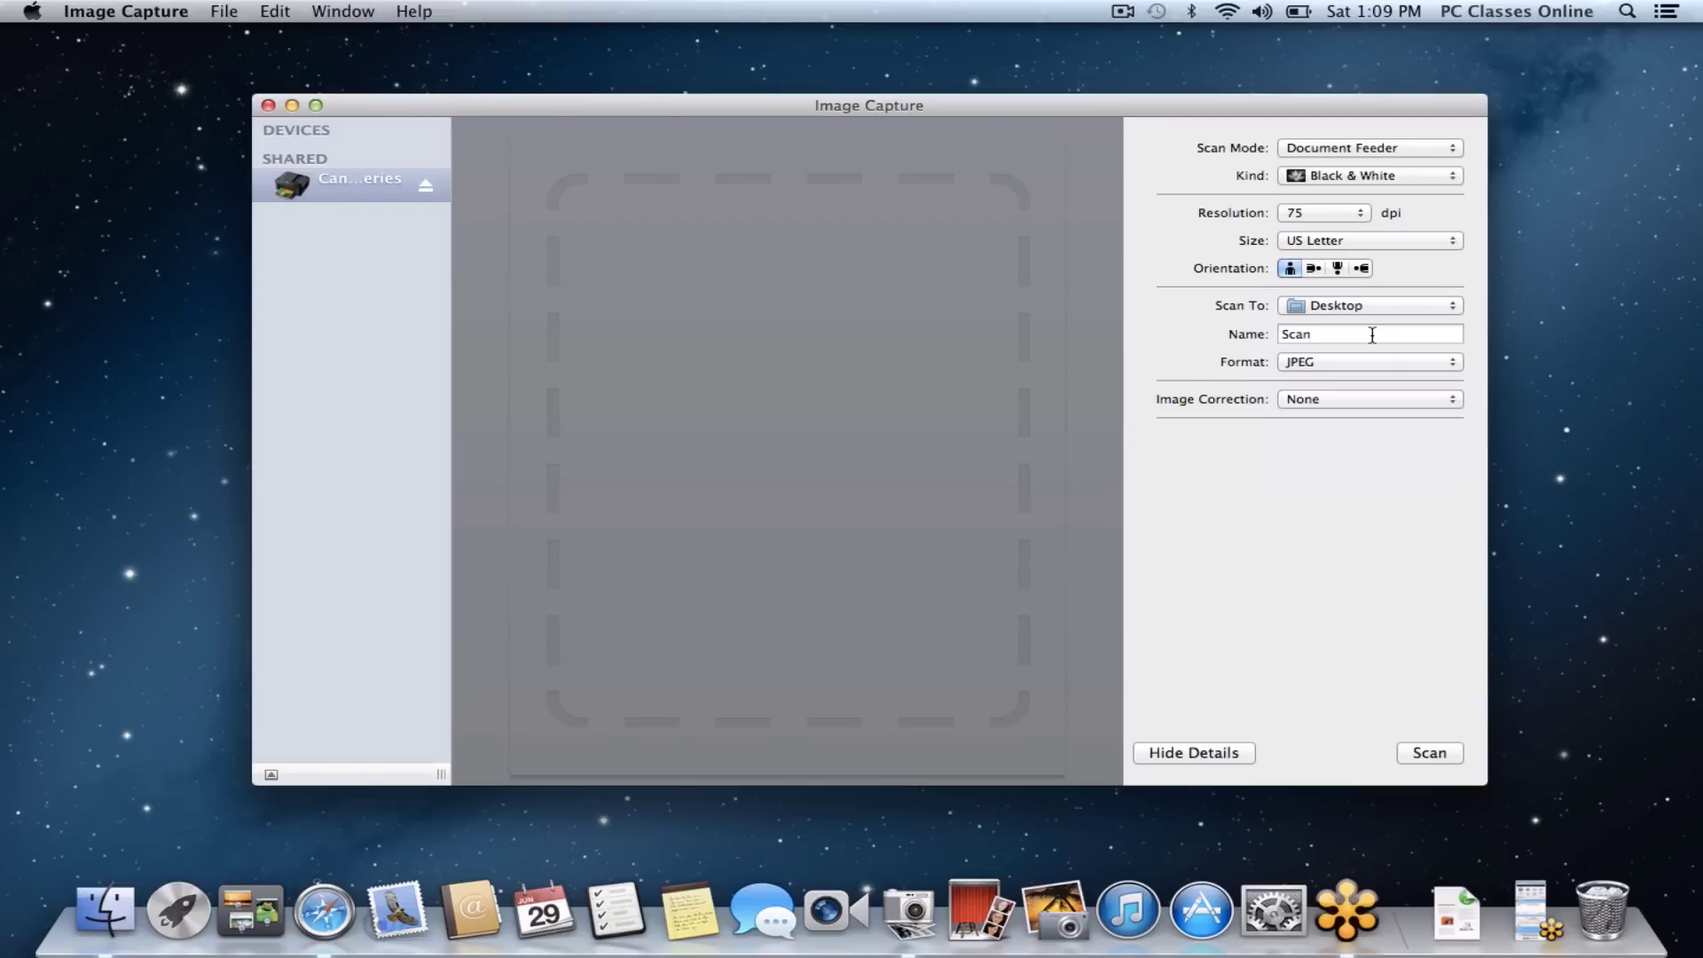
- Keep Scan as the file name and set the scan format to PDF
{"action": "left_click", "coordinate": [1372, 336]}
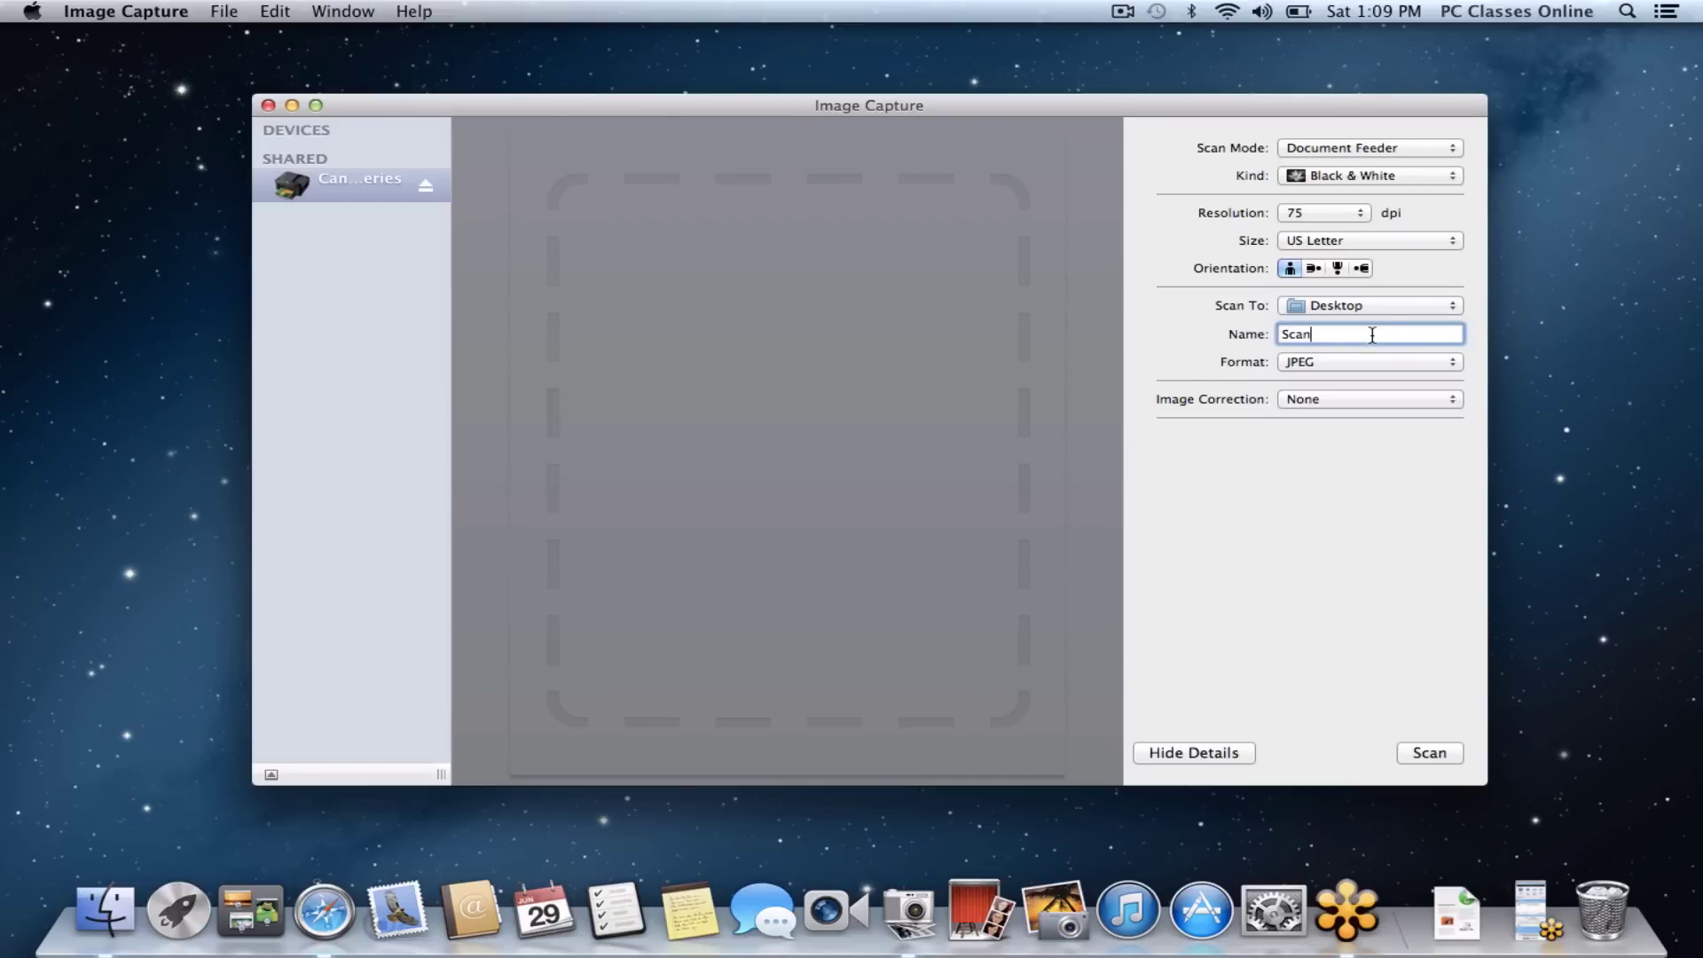
{"action": "left_click_drag", "start_coordinate": [1372, 335], "coordinate": [1246, 316]}
{"action": "left_click", "coordinate": [1328, 330]}
{"action": "left_click", "coordinate": [1334, 362]}
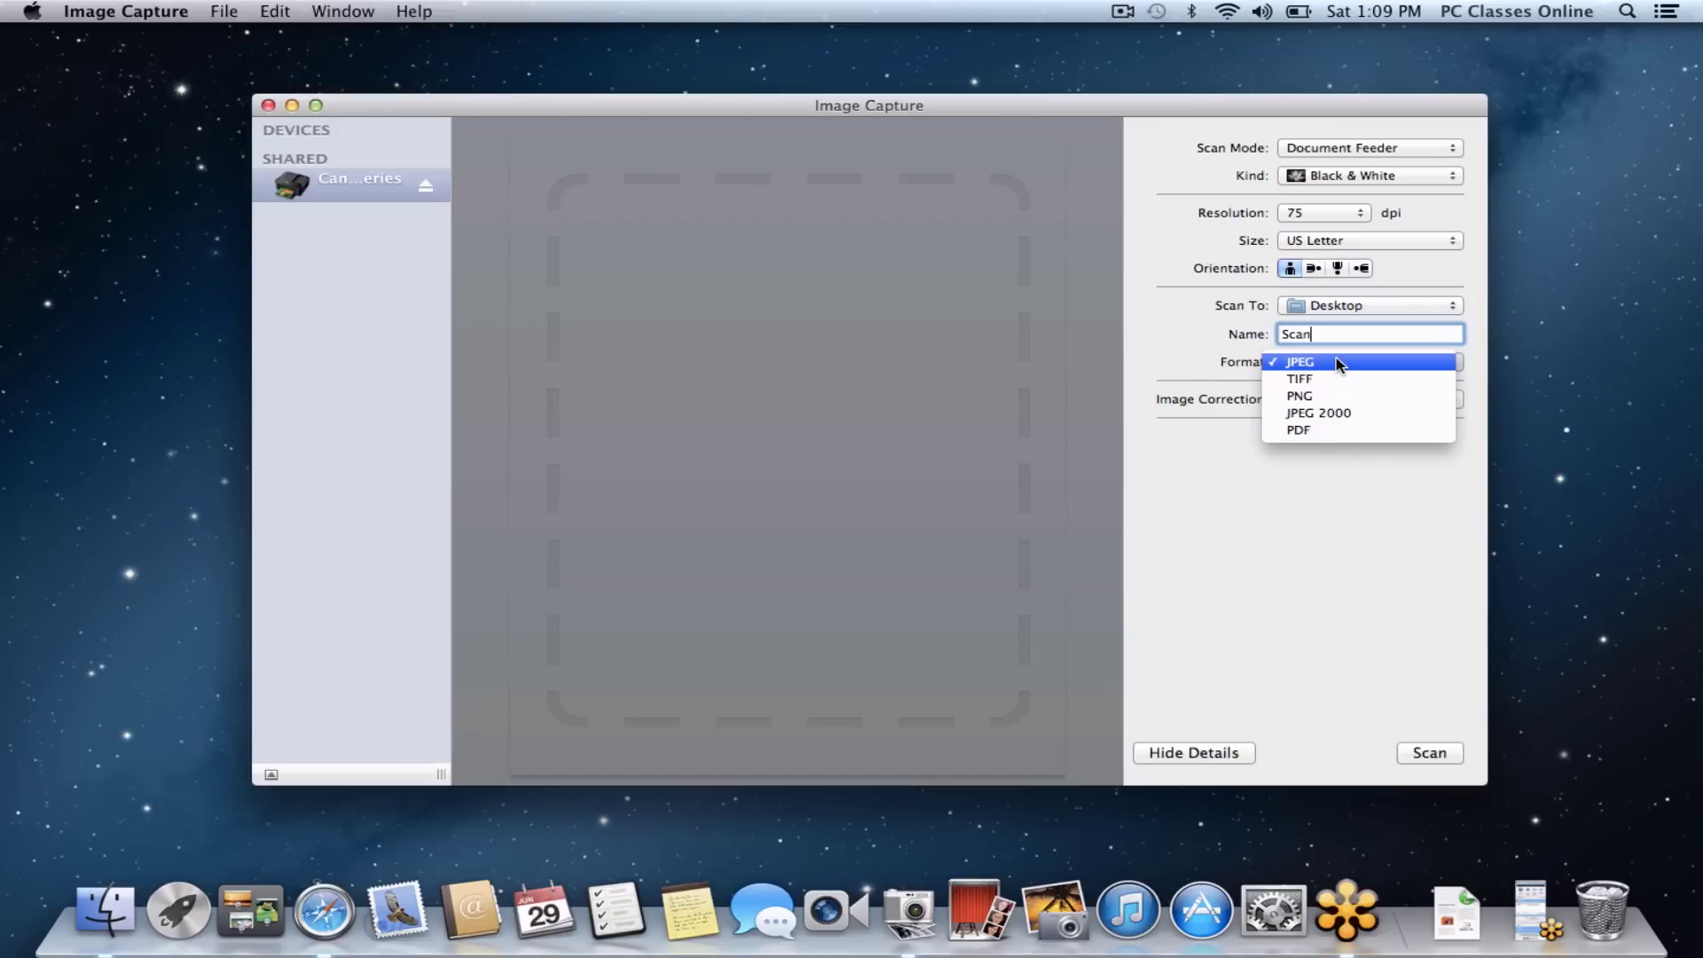
{"action": "left_click", "coordinate": [1330, 430]}
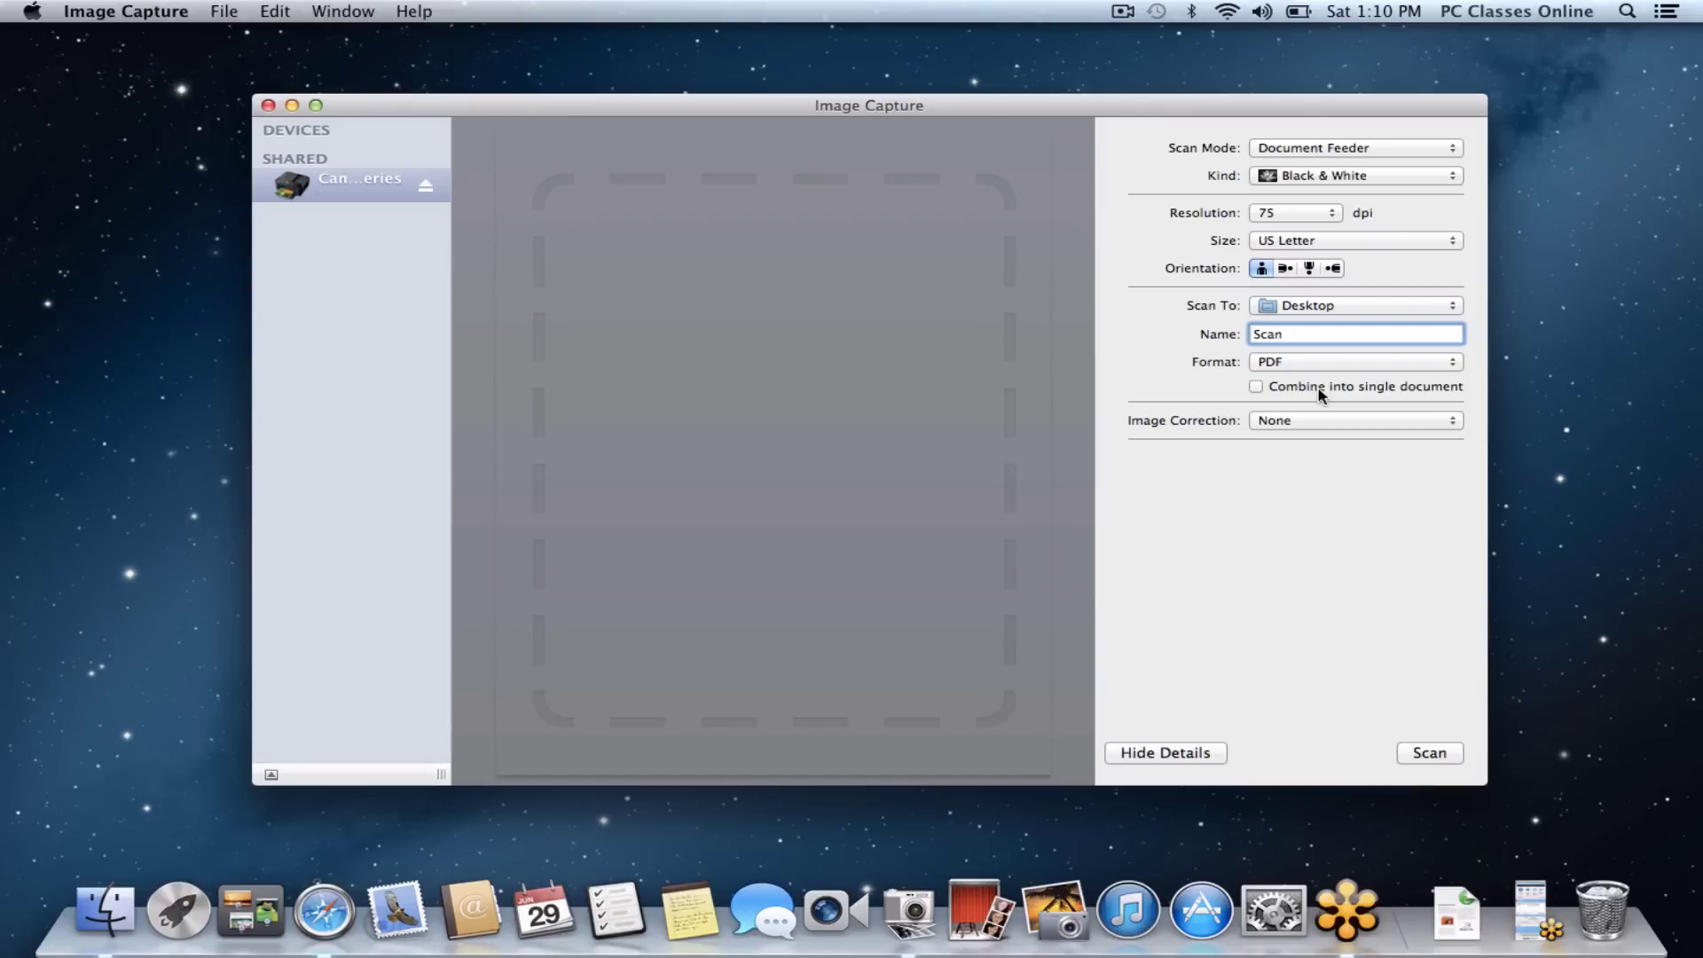
- Leave image correction at None and scan the page from the document feeder
{"action": "left_click", "coordinate": [1318, 420]}
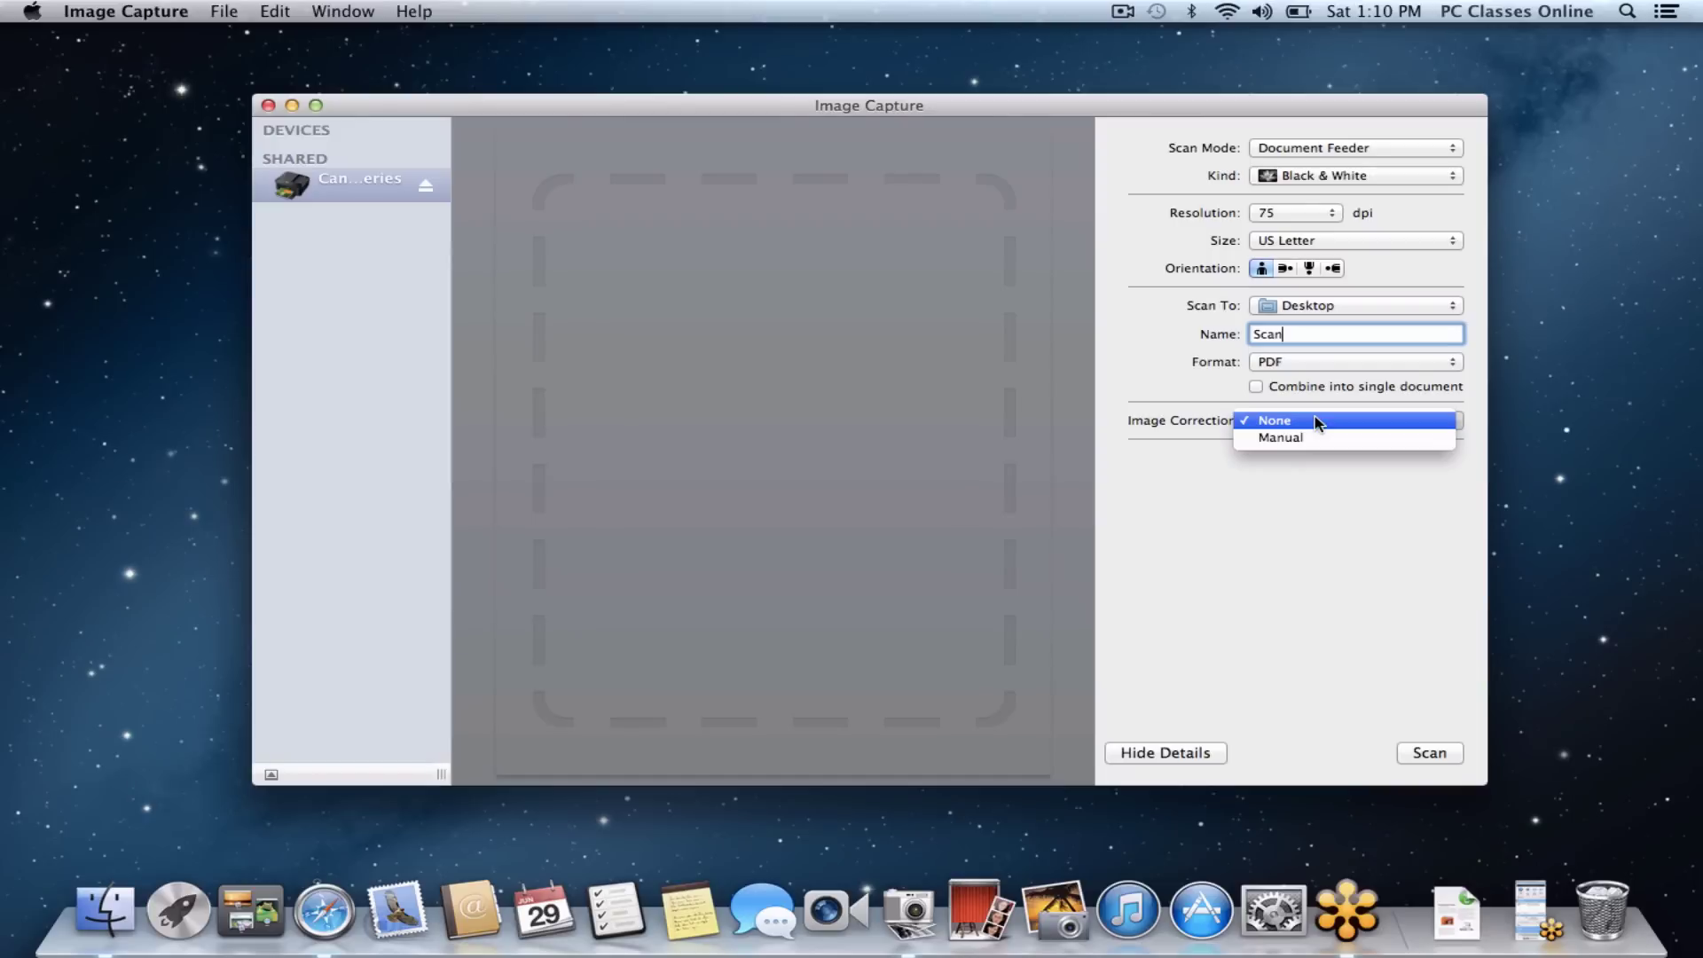
{"action": "left_click", "coordinate": [1317, 421]}
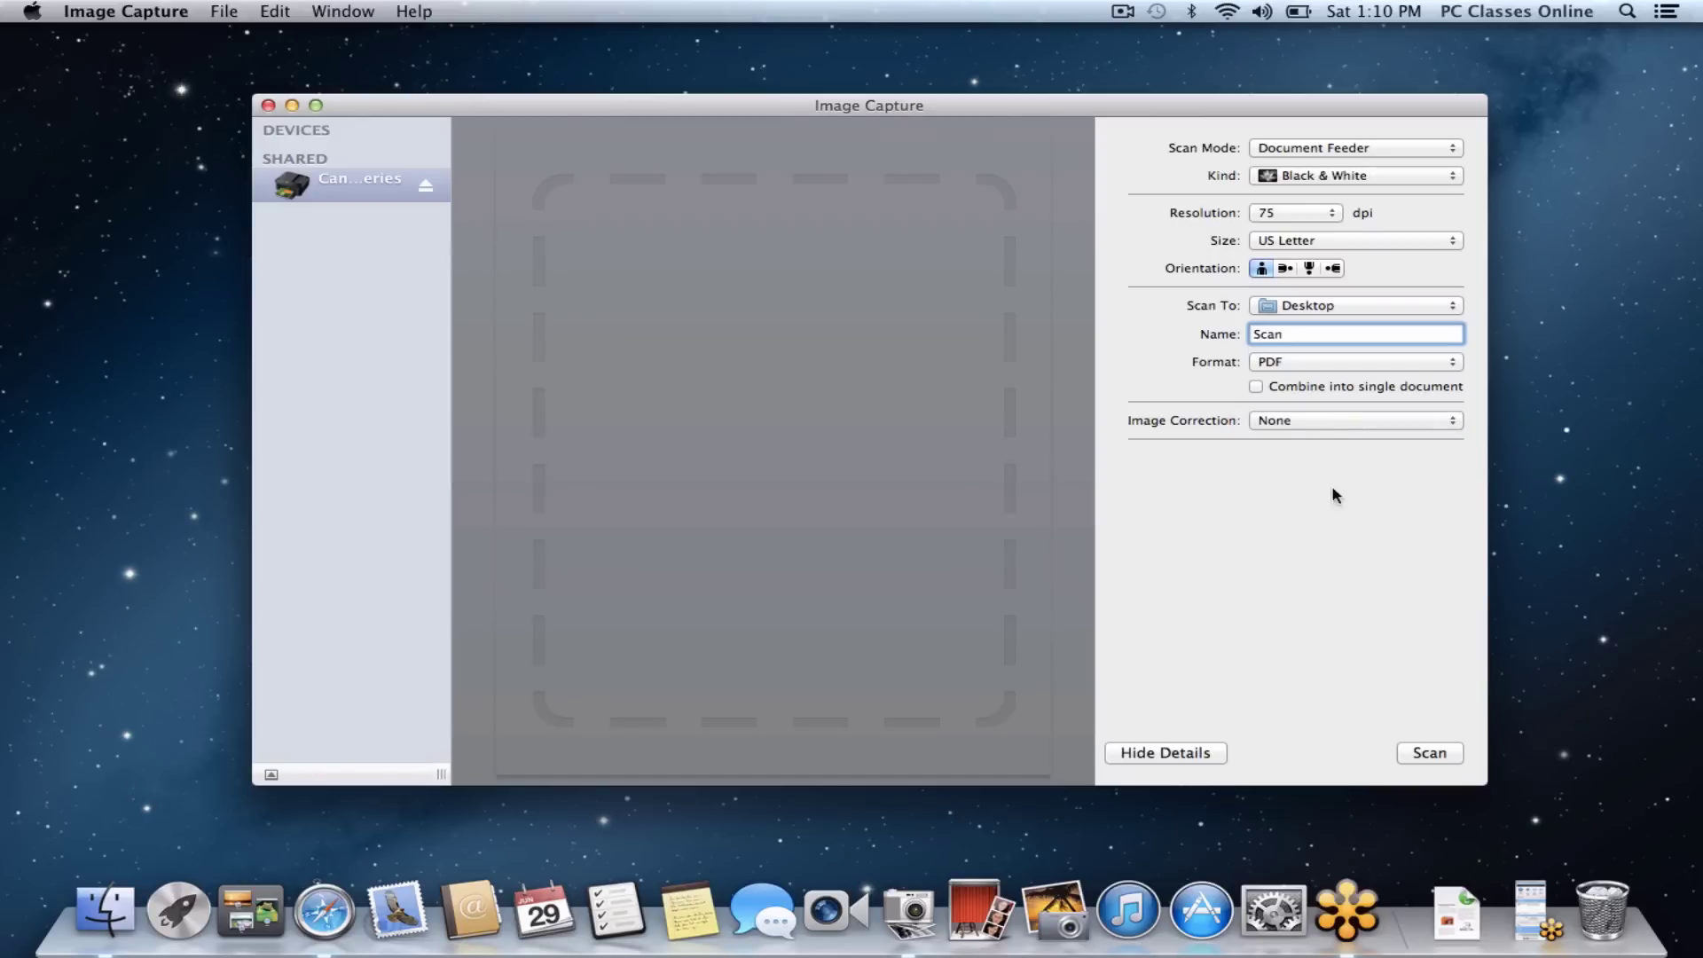
{"action": "left_click", "coordinate": [1429, 755]}
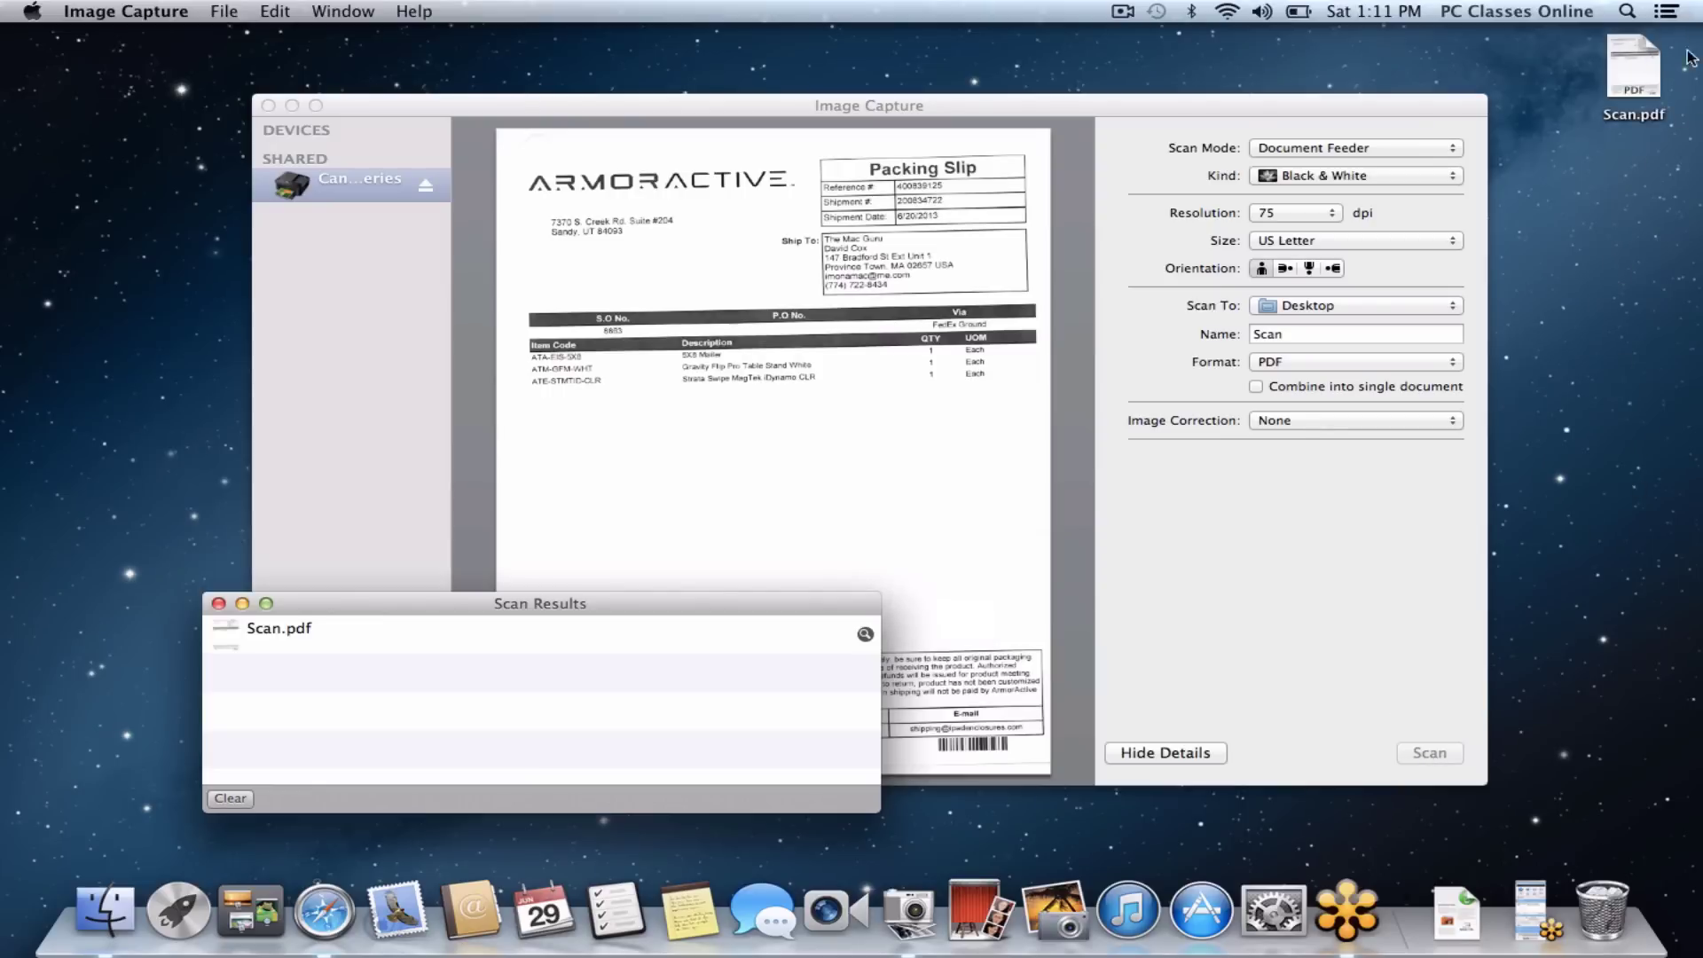
- Open Scan.pdf from the desktop in Preview and look over the scanned packing slip
{"action": "double_click", "coordinate": [1641, 78]}
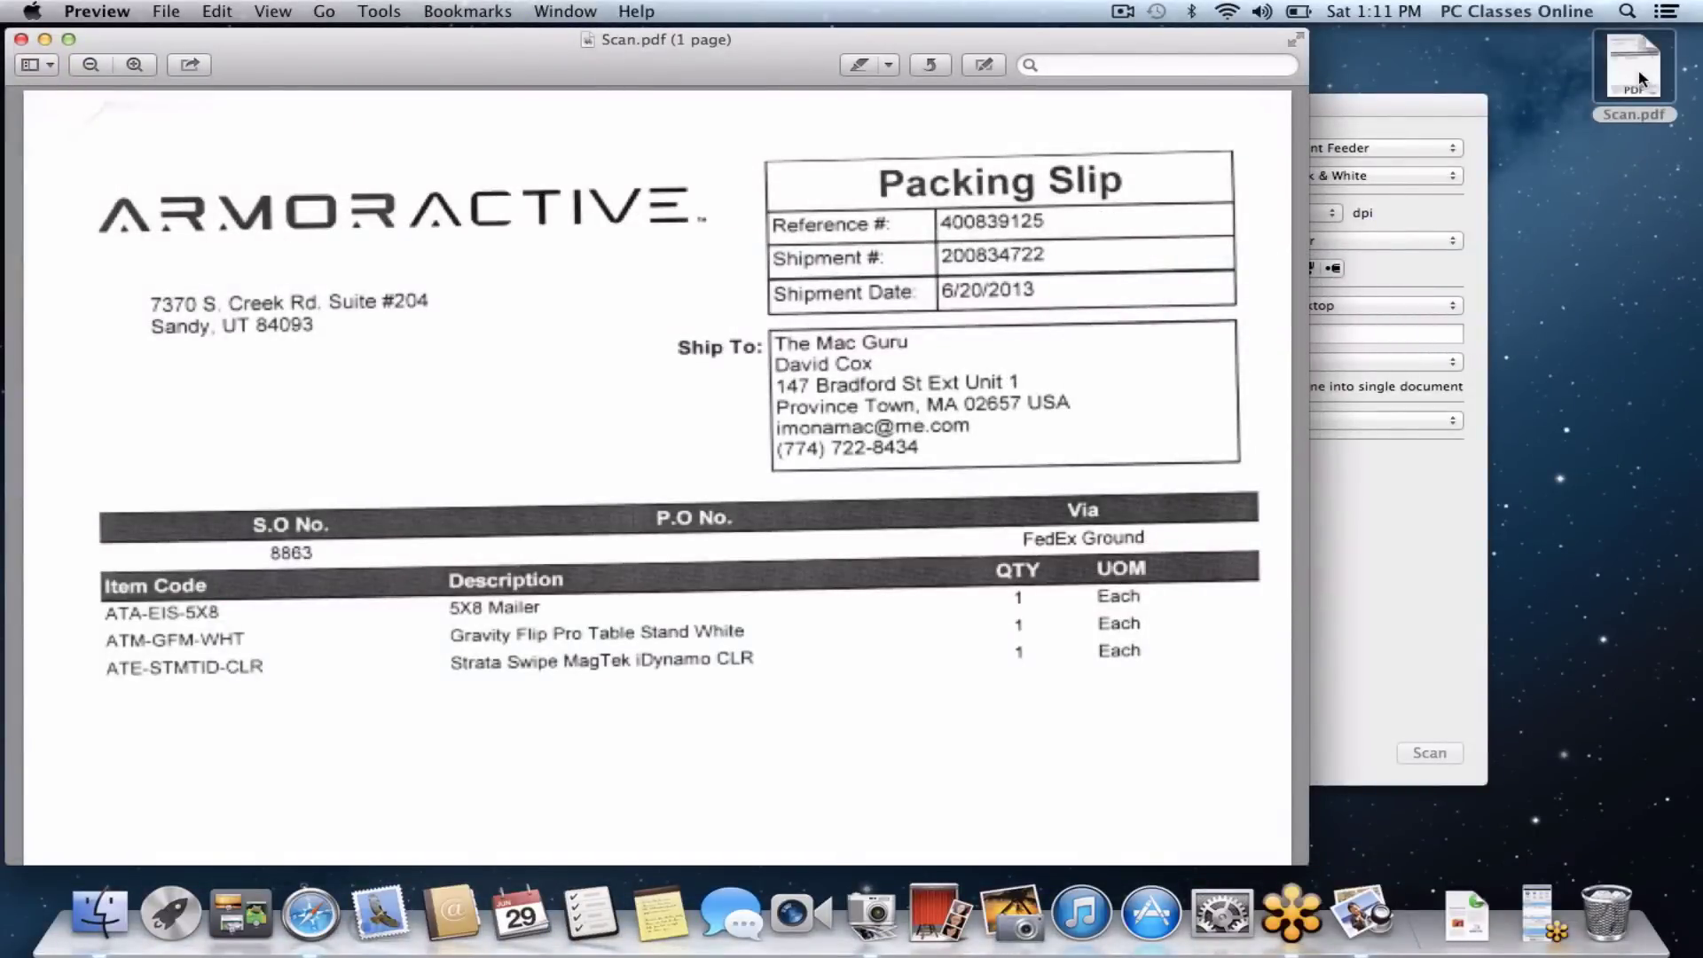
{"action": "scroll", "coordinate": [1153, 237], "scroll_direction": "down", "scroll_amount": 8}
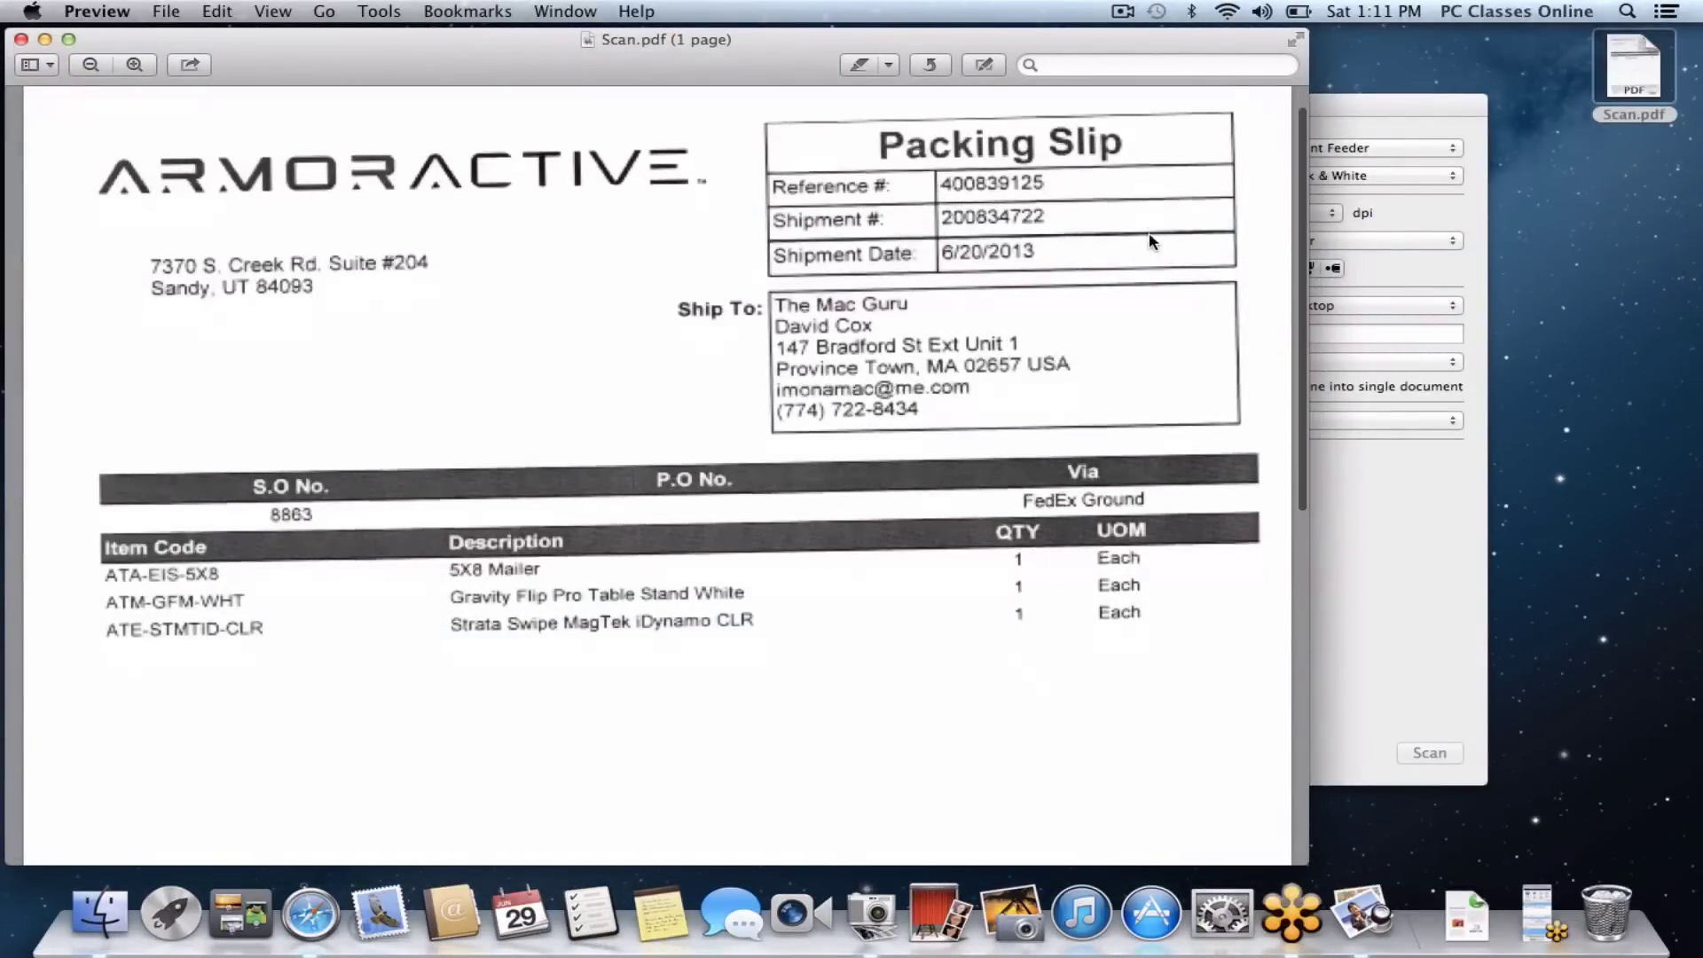
{"action": "scroll", "coordinate": [1149, 241], "scroll_direction": "down", "scroll_amount": 4}
{"action": "scroll", "coordinate": [1150, 242], "scroll_direction": "up", "scroll_amount": 15}
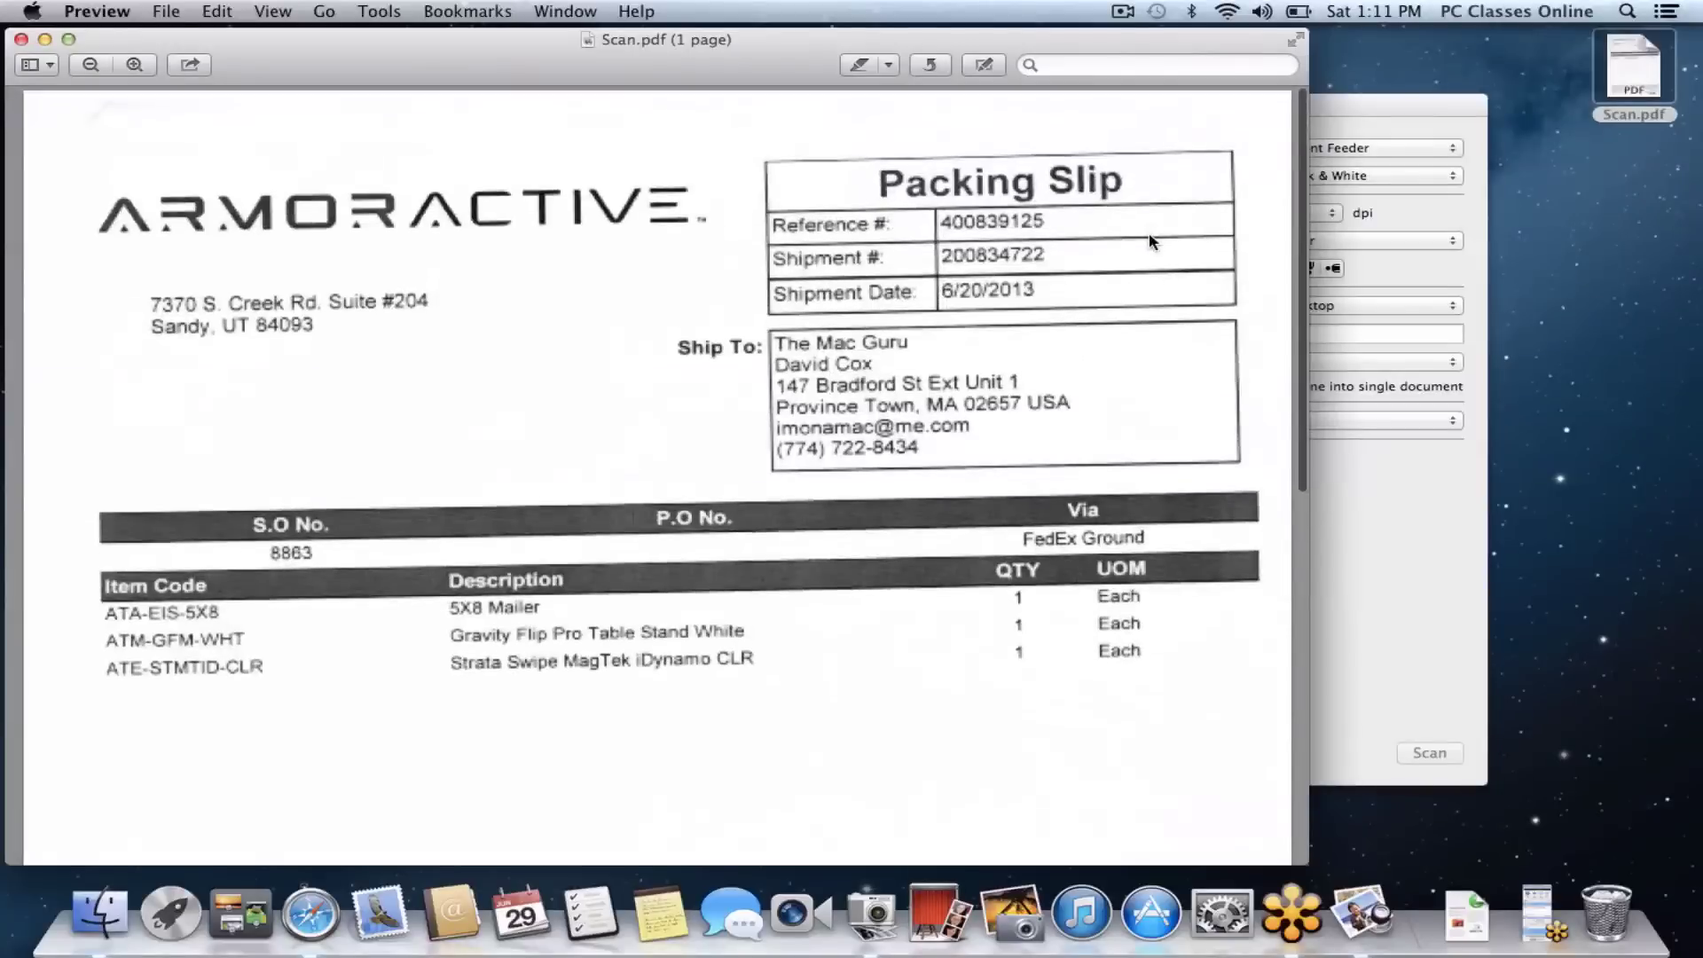
{"action": "scroll", "coordinate": [1150, 241], "scroll_direction": "down", "scroll_amount": 5}
{"action": "scroll", "coordinate": [1150, 242], "scroll_direction": "up", "scroll_amount": 3}
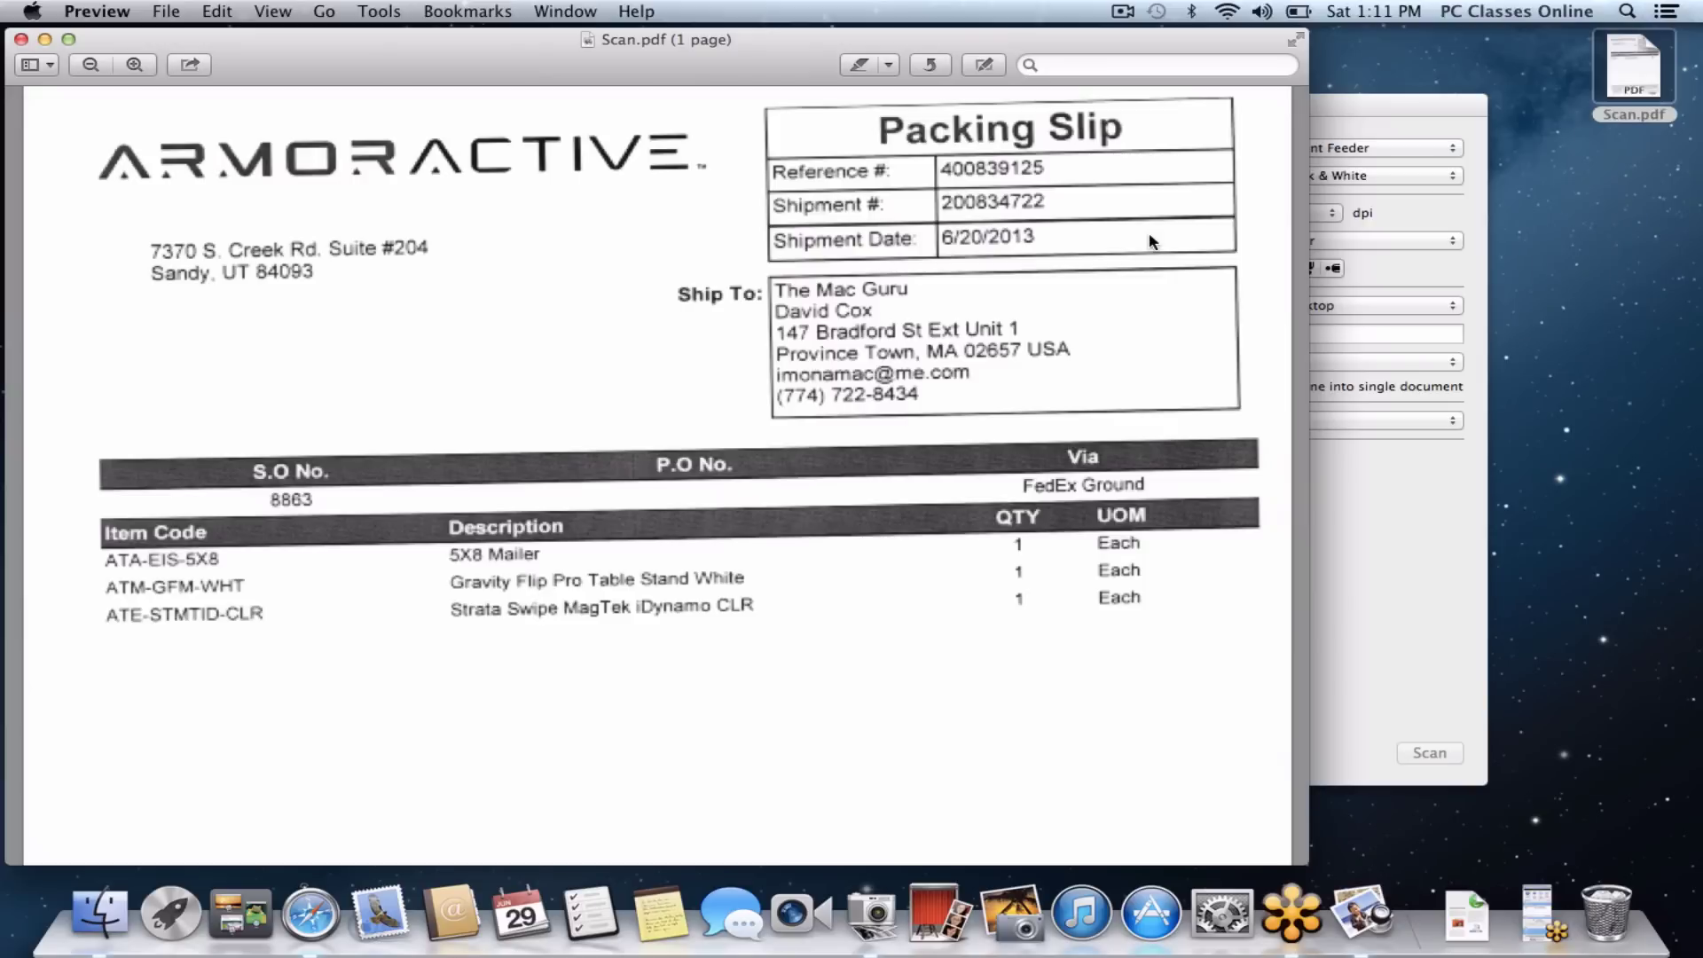
- Rotate the scanned page clockwise in 90-degree turns through a full circle, ending upright
{"action": "key", "text": "super+r"}
{"action": "key", "text": "super+r"}
{"action": "key", "text": "super+r"}
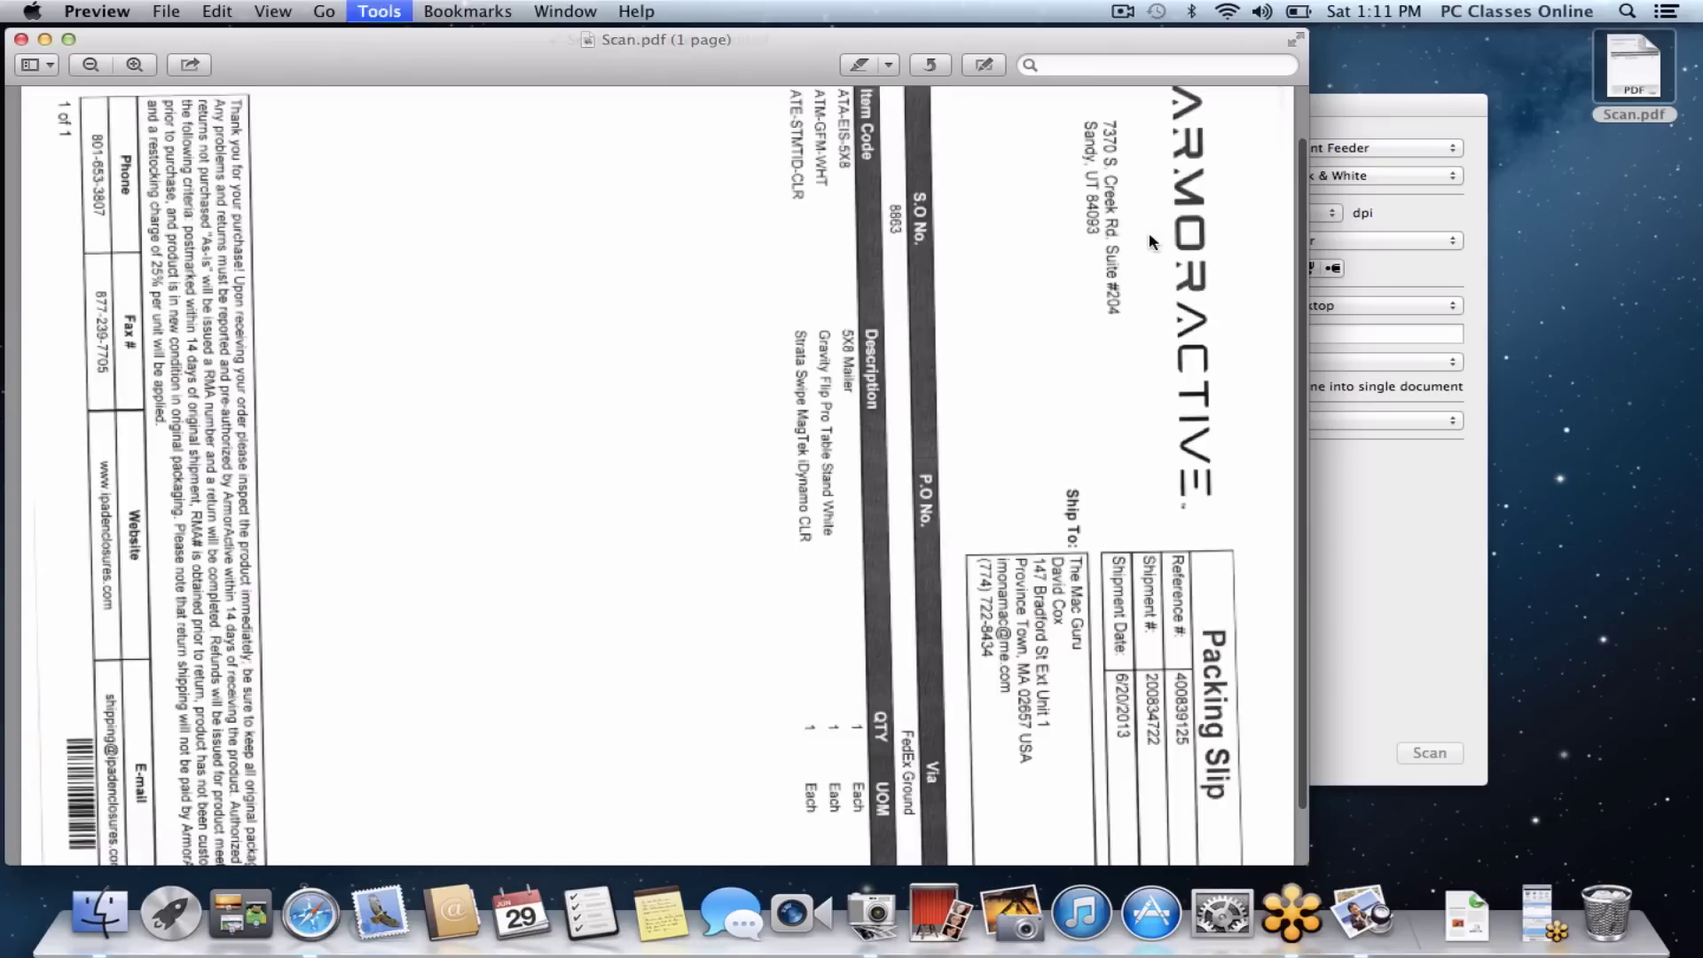
{"action": "key", "text": "super+r"}
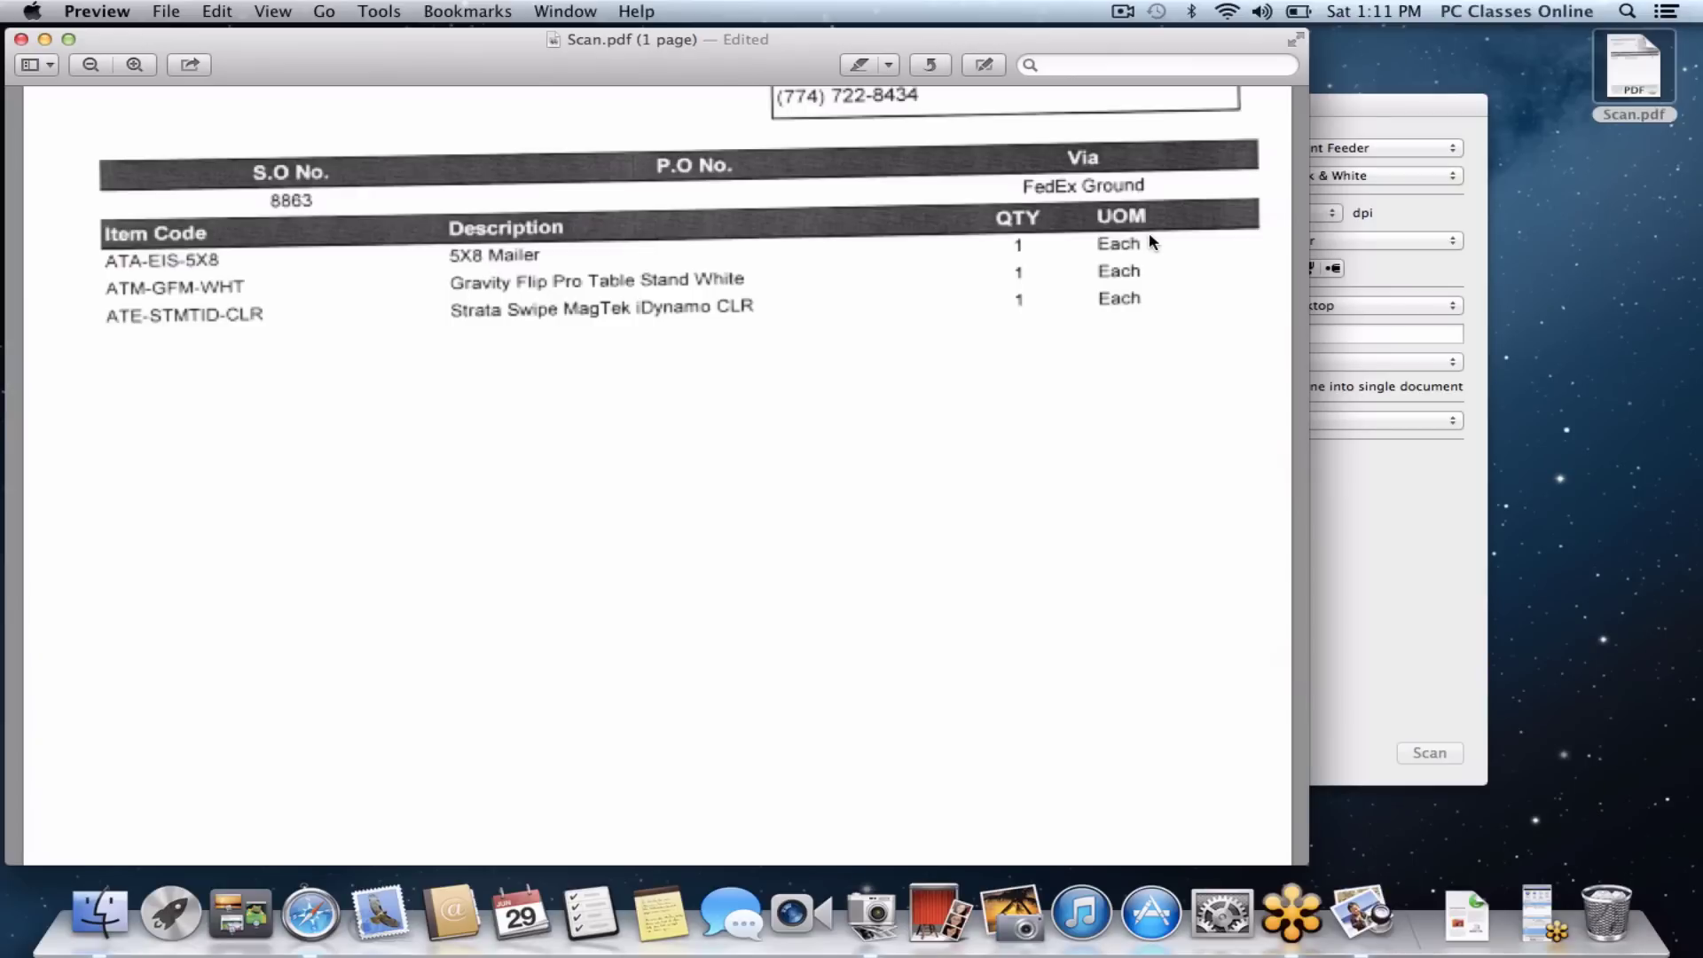
{"action": "scroll", "coordinate": [1152, 242], "scroll_direction": "up", "scroll_amount": 8}
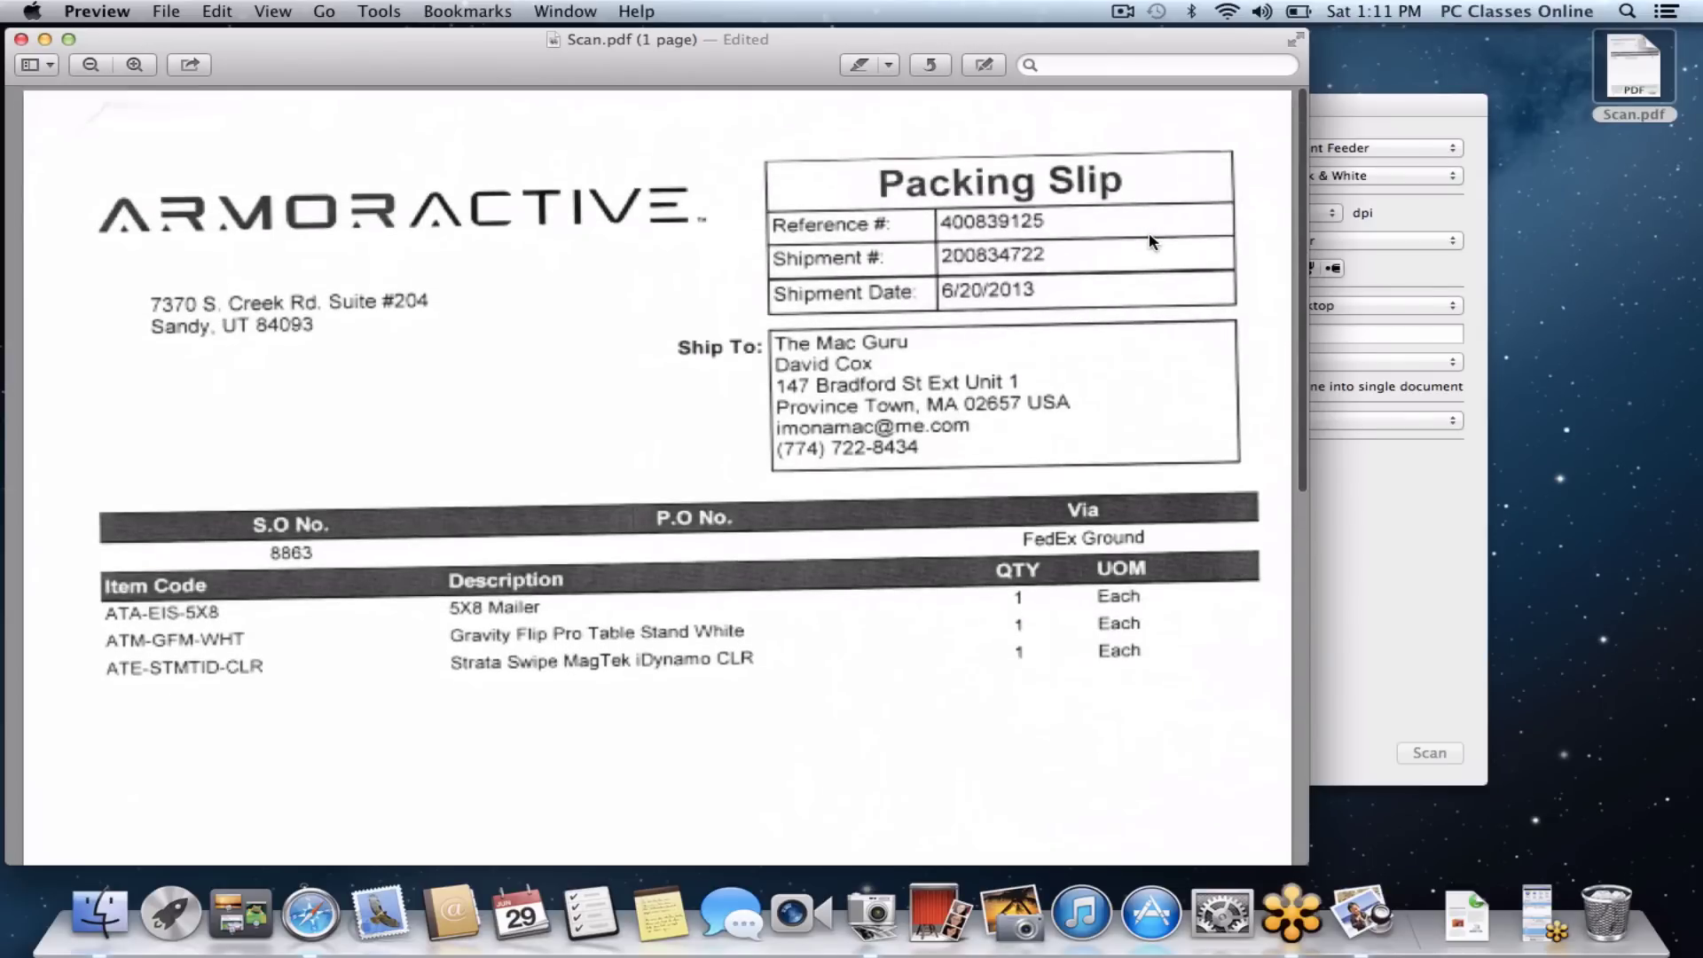
- Quit Preview and clear the desktop by minimizing Image Capture and closing the Scan Results and Applications windows
{"action": "key", "text": "super+q"}
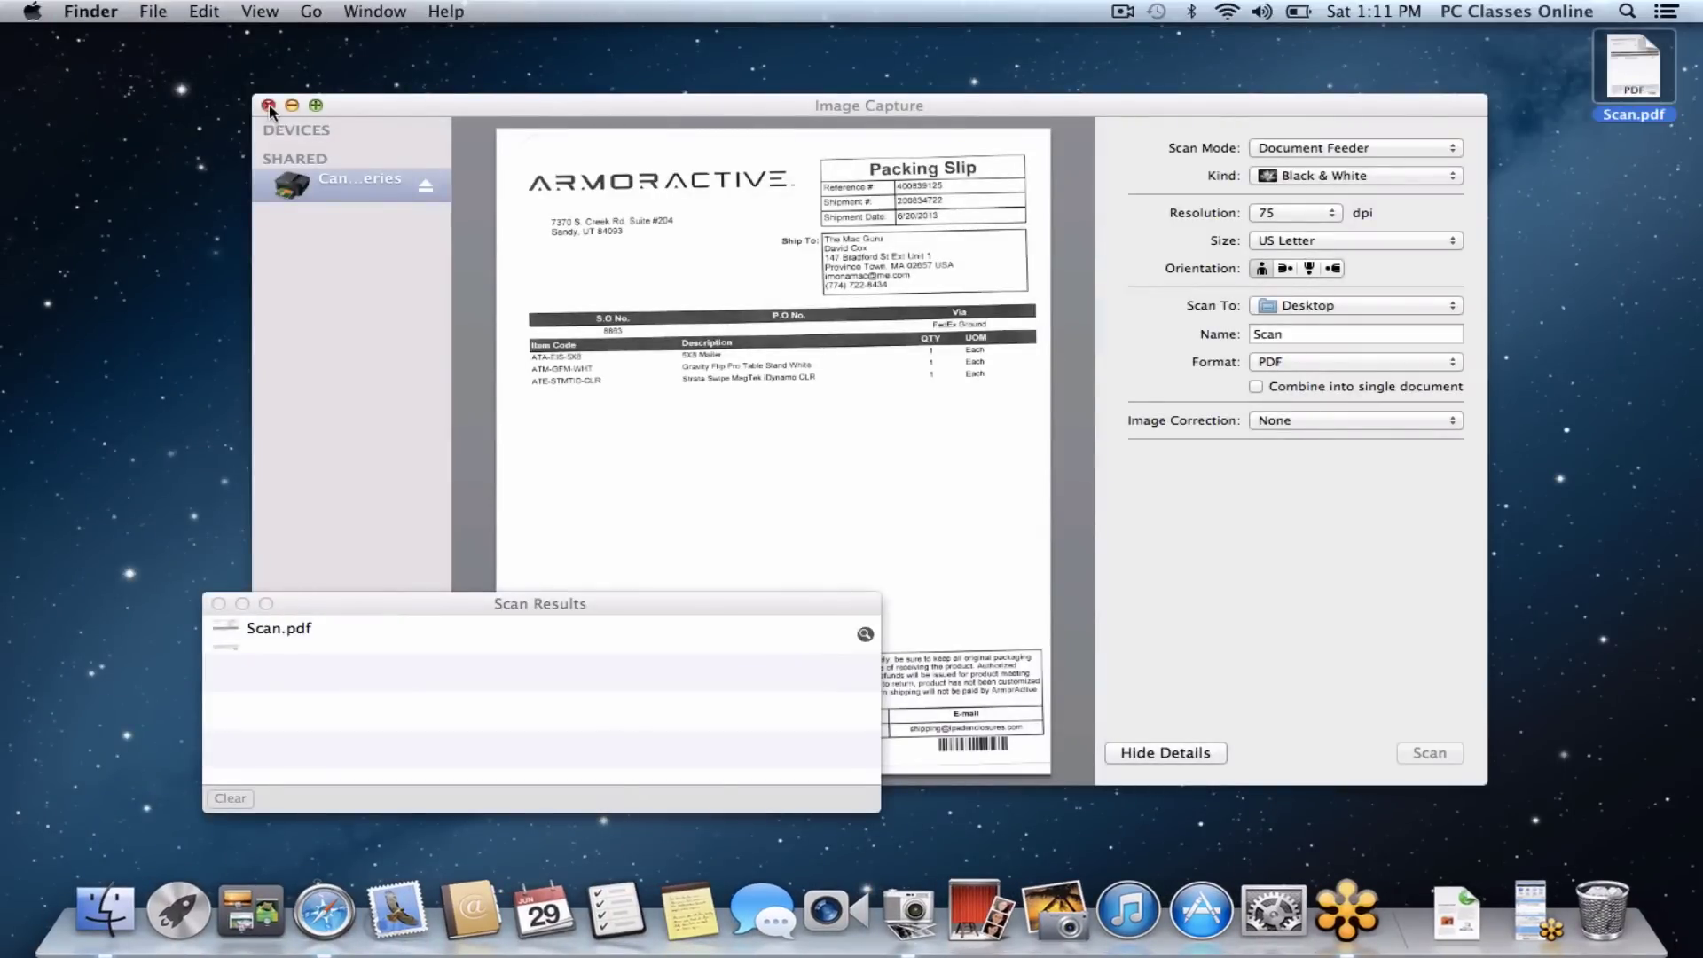
{"action": "left_click", "coordinate": [293, 106]}
{"action": "left_click", "coordinate": [1477, 99]}
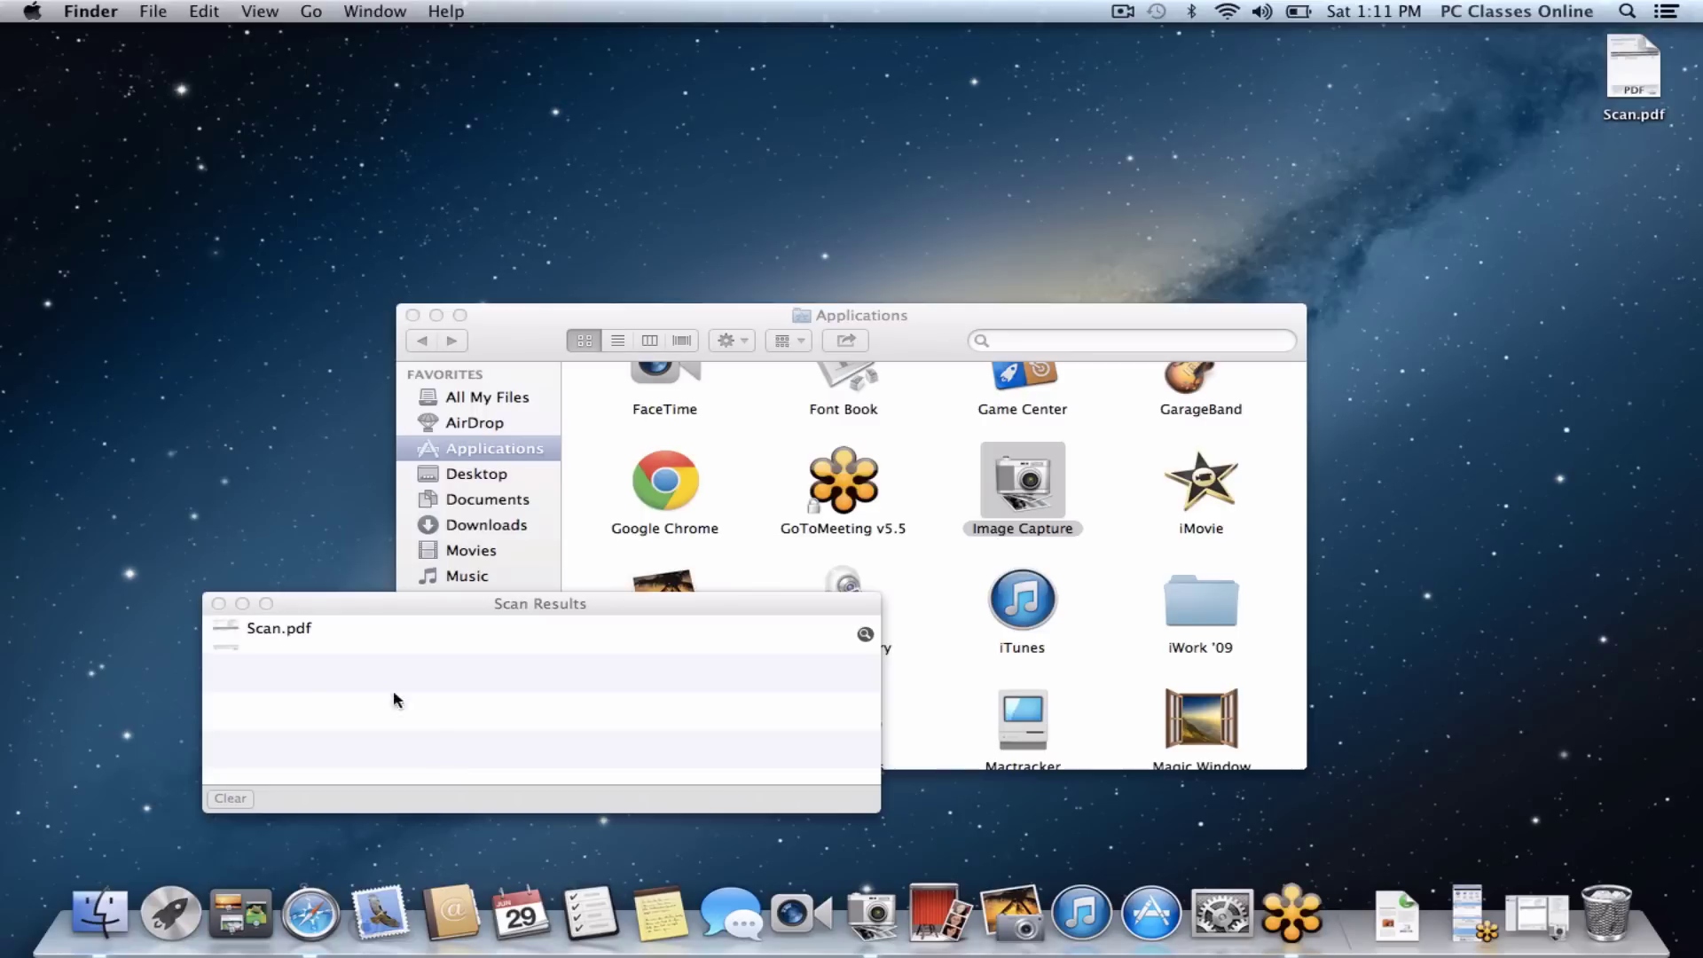
{"action": "left_click", "coordinate": [219, 603]}
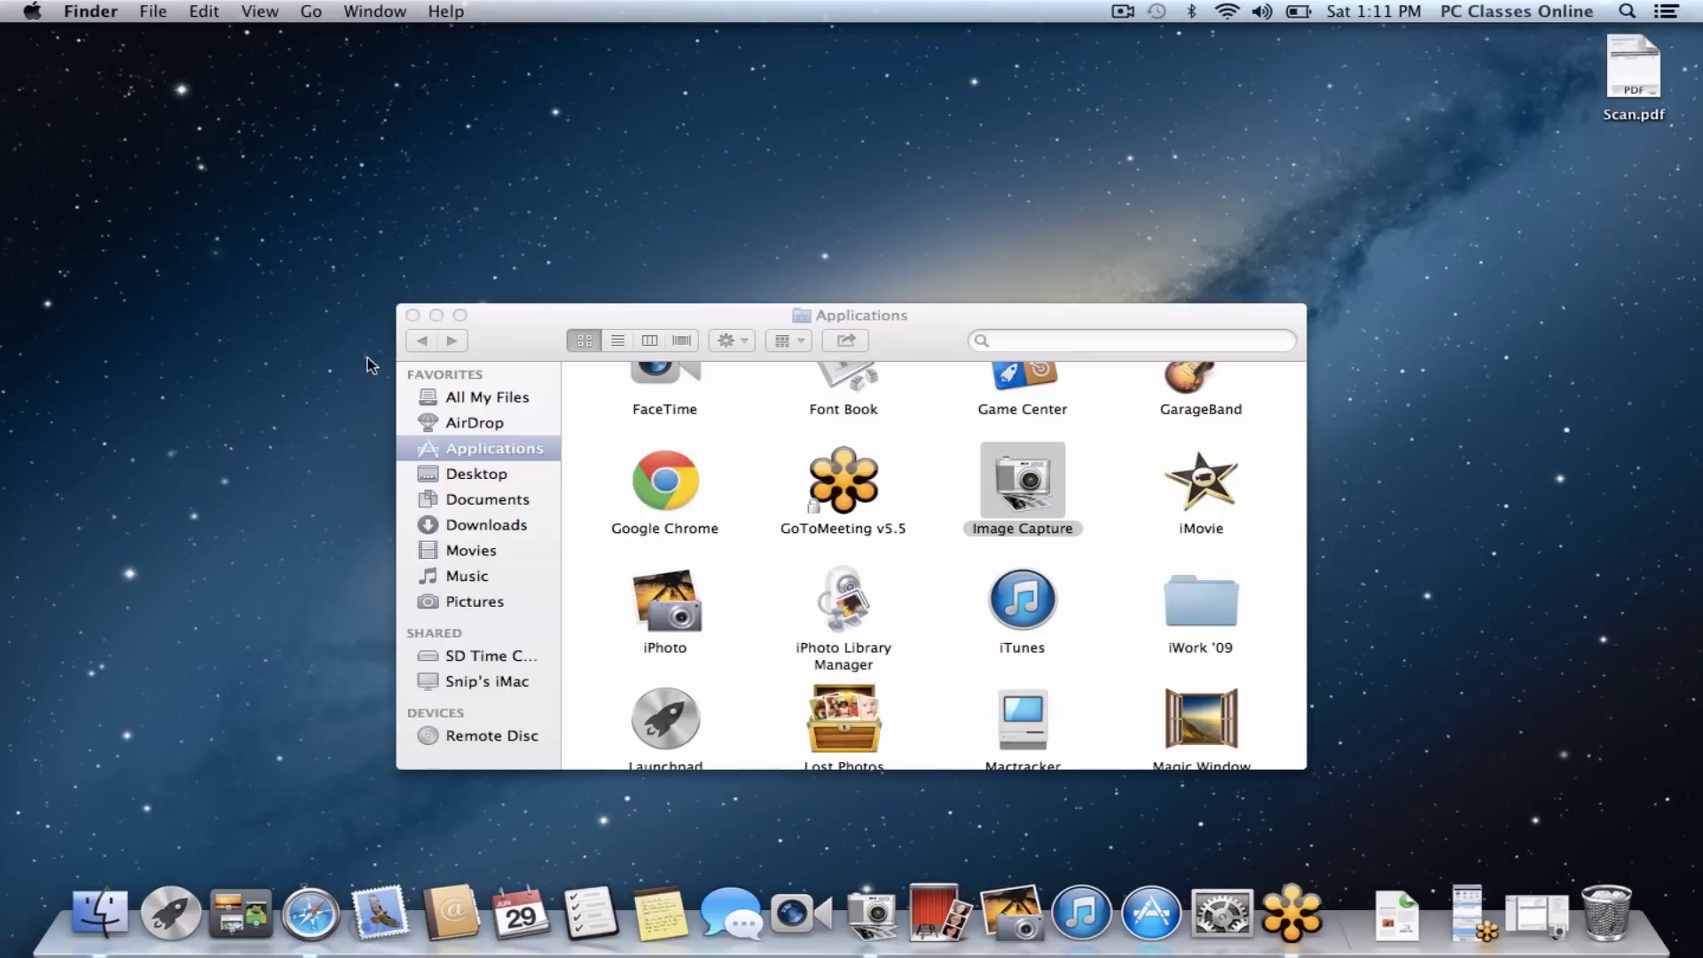
{"action": "left_click", "coordinate": [412, 315]}
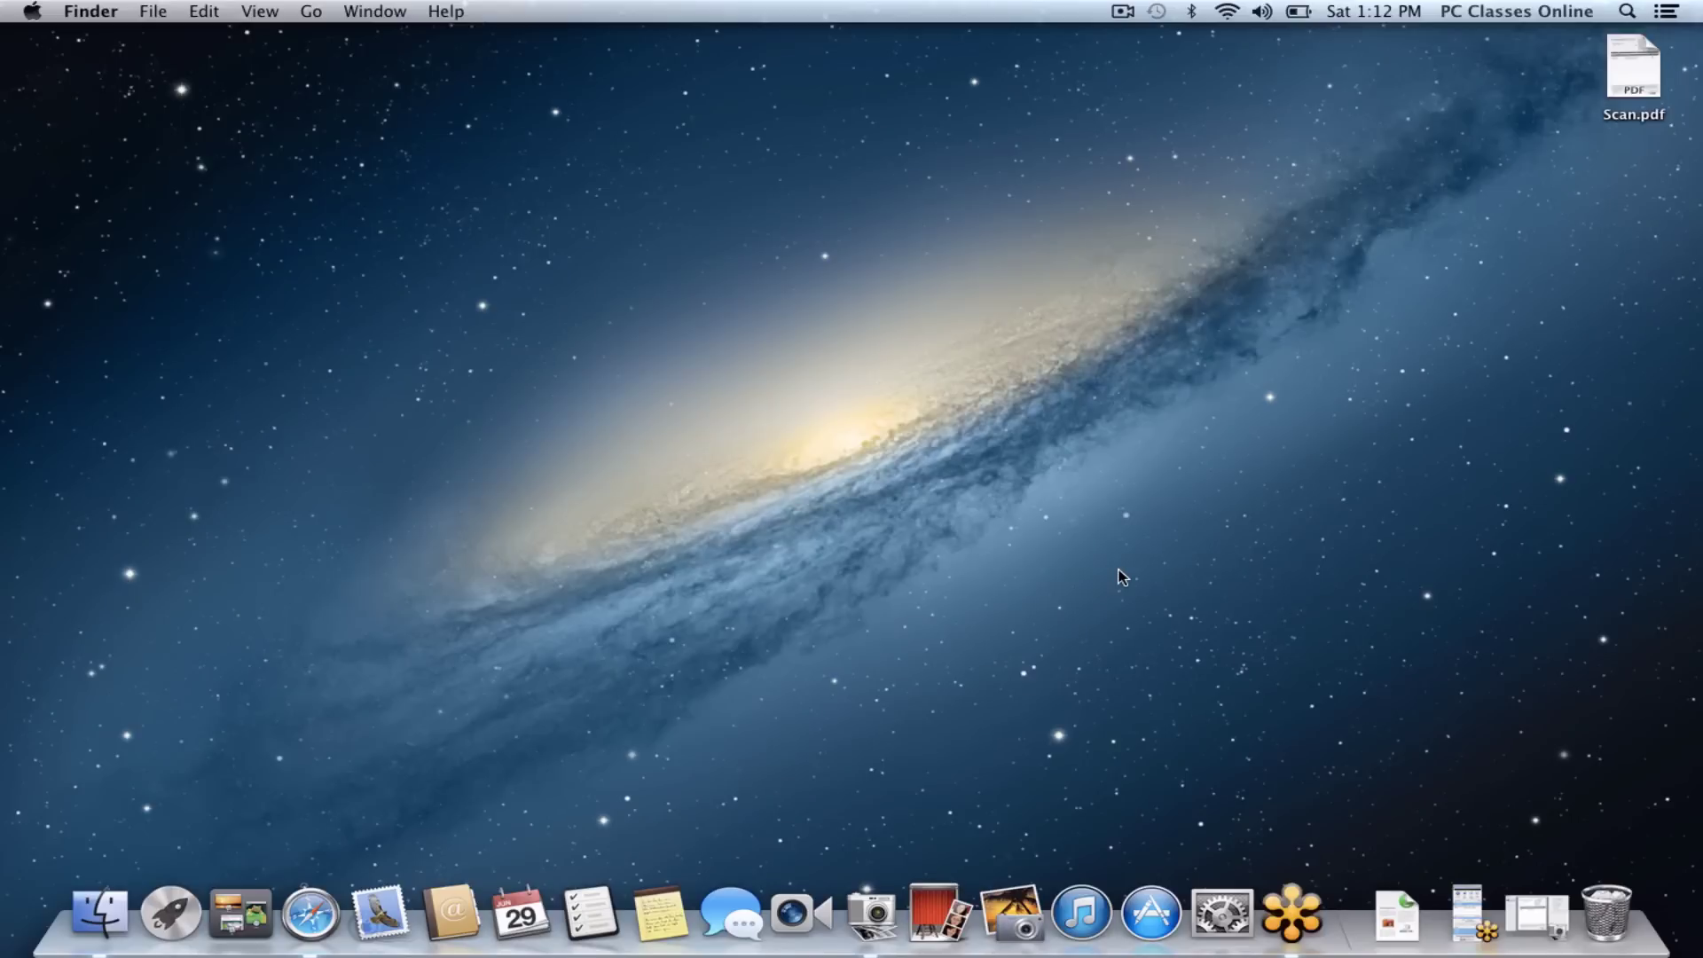
- Restore the minimized Image Capture window and set the scan mode to Flatbed
{"action": "left_click", "coordinate": [1538, 914]}
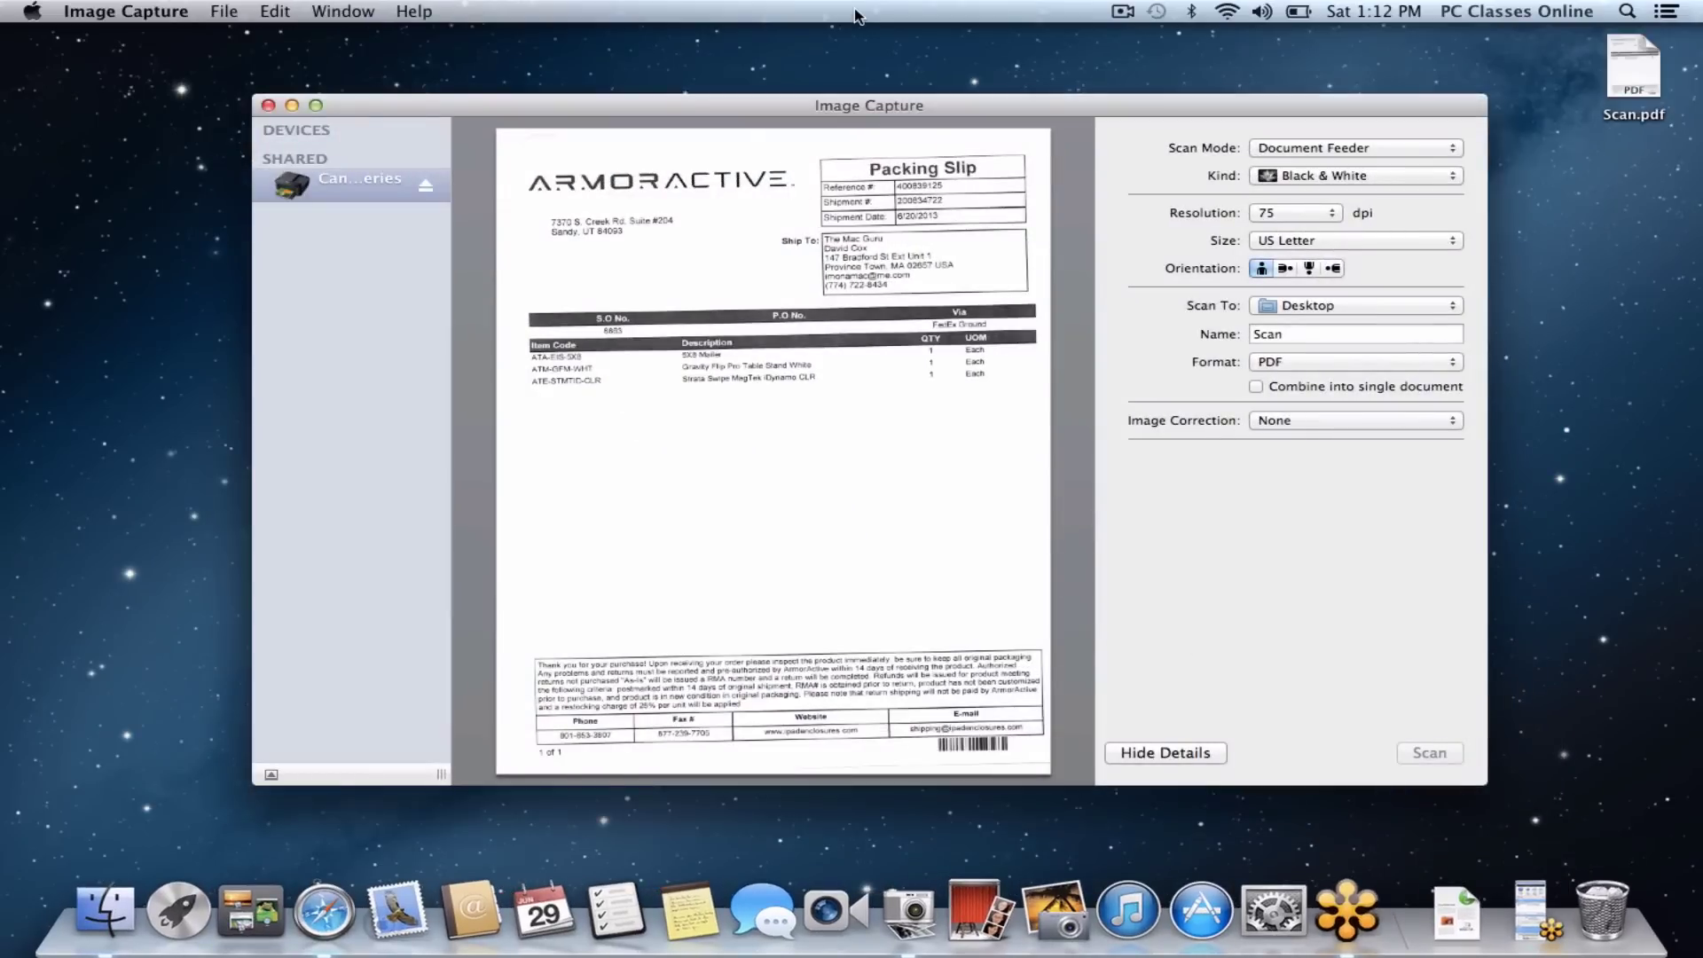
{"action": "left_click", "coordinate": [1284, 149]}
{"action": "left_click", "coordinate": [1300, 132]}
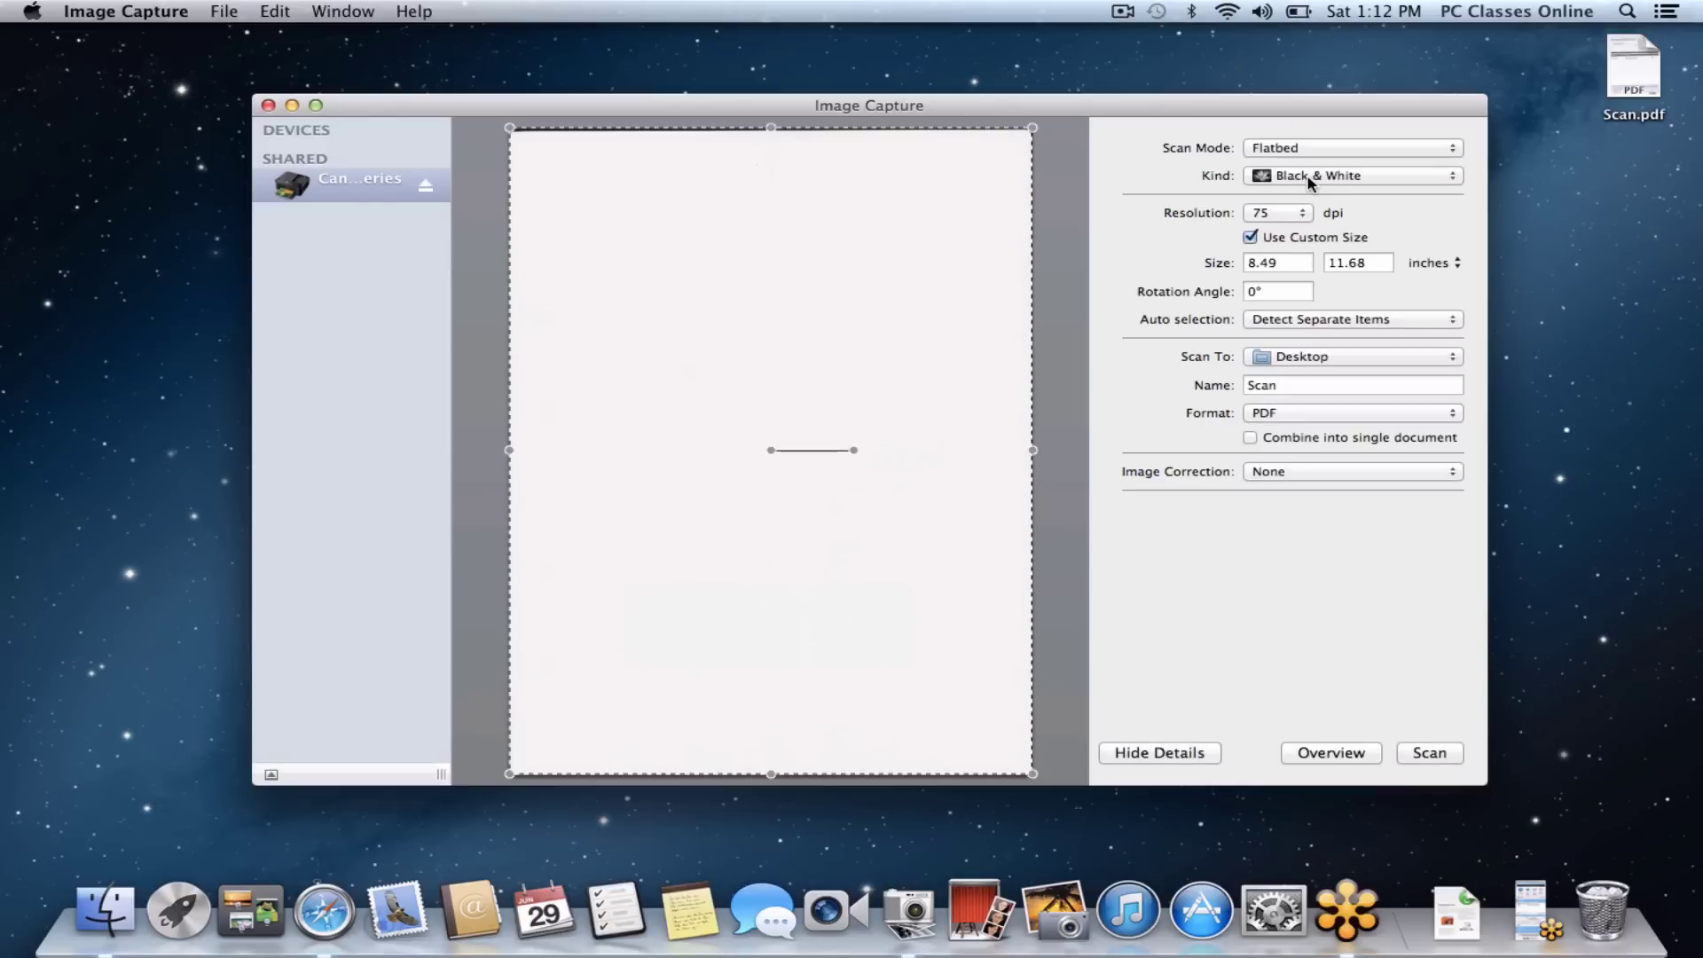
- Set the scan kind to Color and keep the resolution at 75 dpi
{"action": "left_click", "coordinate": [1309, 182]}
{"action": "left_click", "coordinate": [1305, 190]}
{"action": "left_click", "coordinate": [1297, 213]}
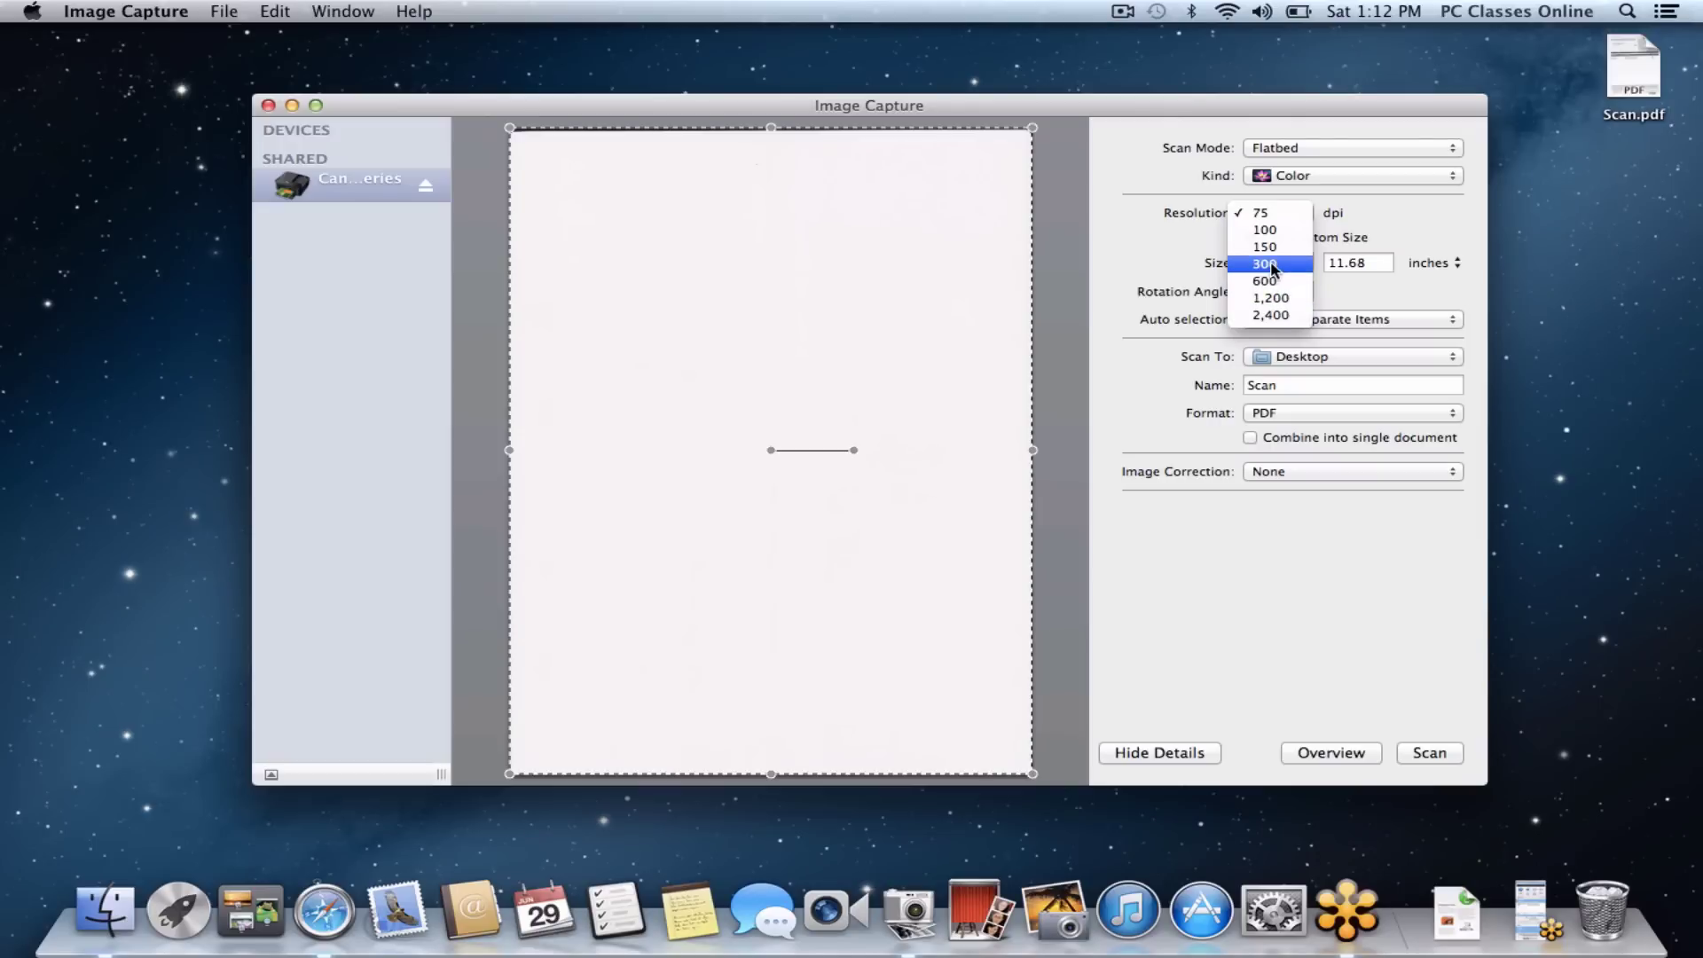
{"action": "left_click", "coordinate": [1388, 233]}
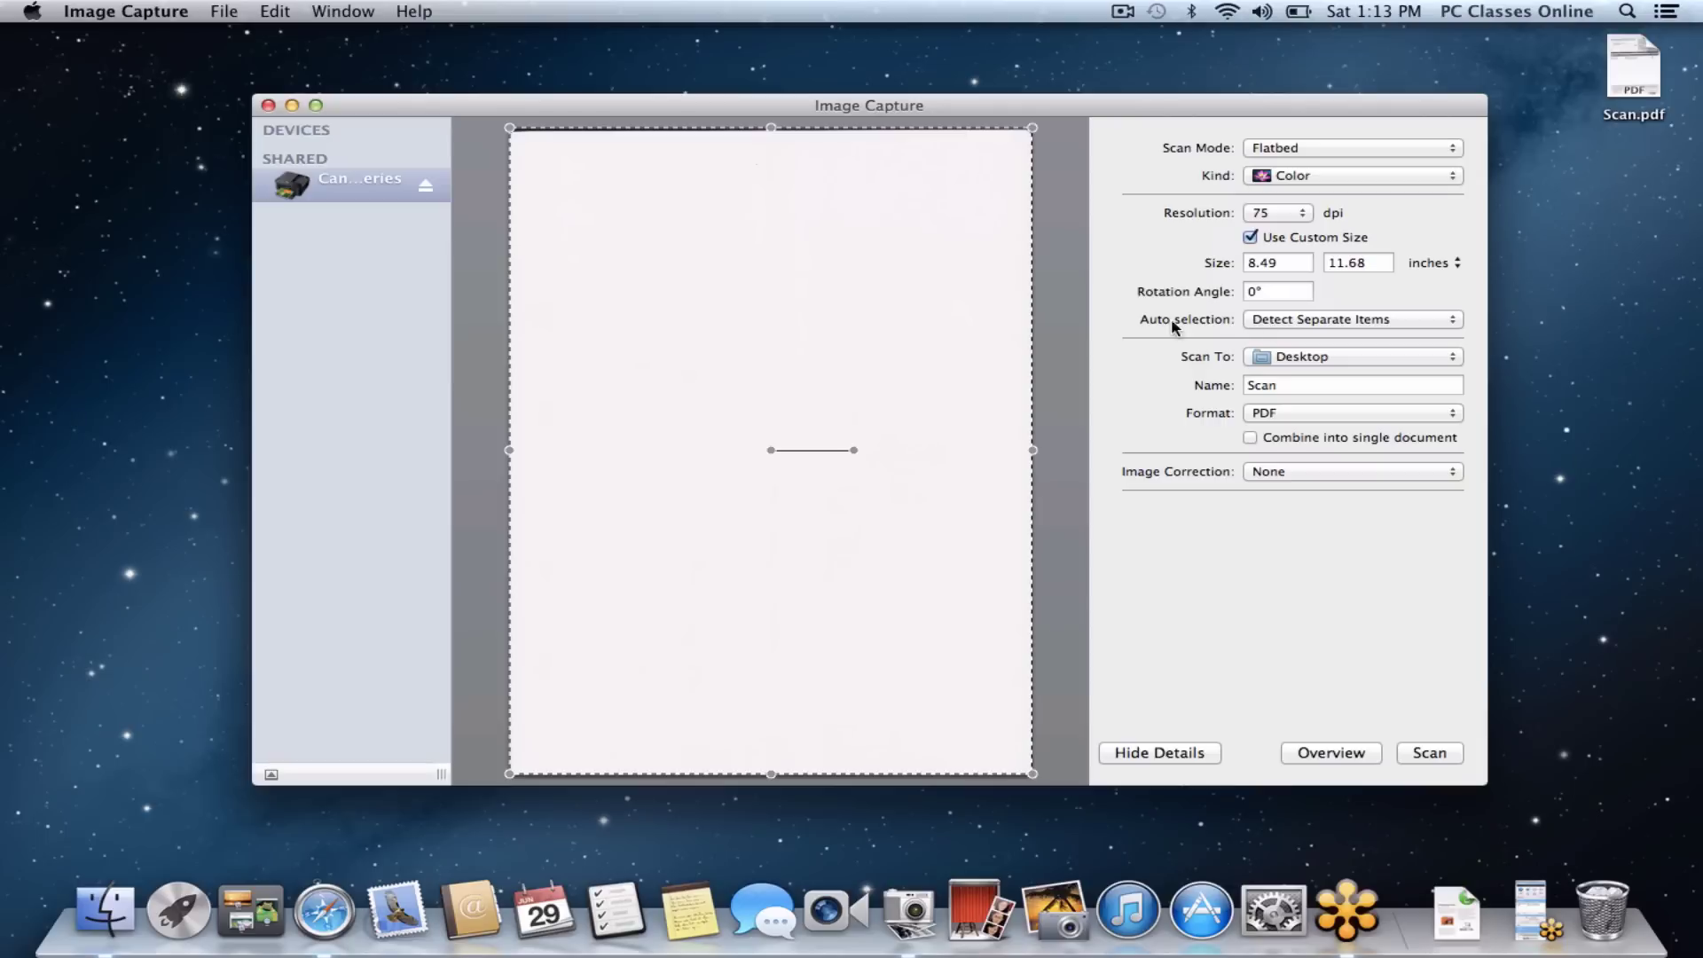
- Keep auto selection on Detect Separate Items and run an overview scan of the flatbed
{"action": "left_click", "coordinate": [1301, 318]}
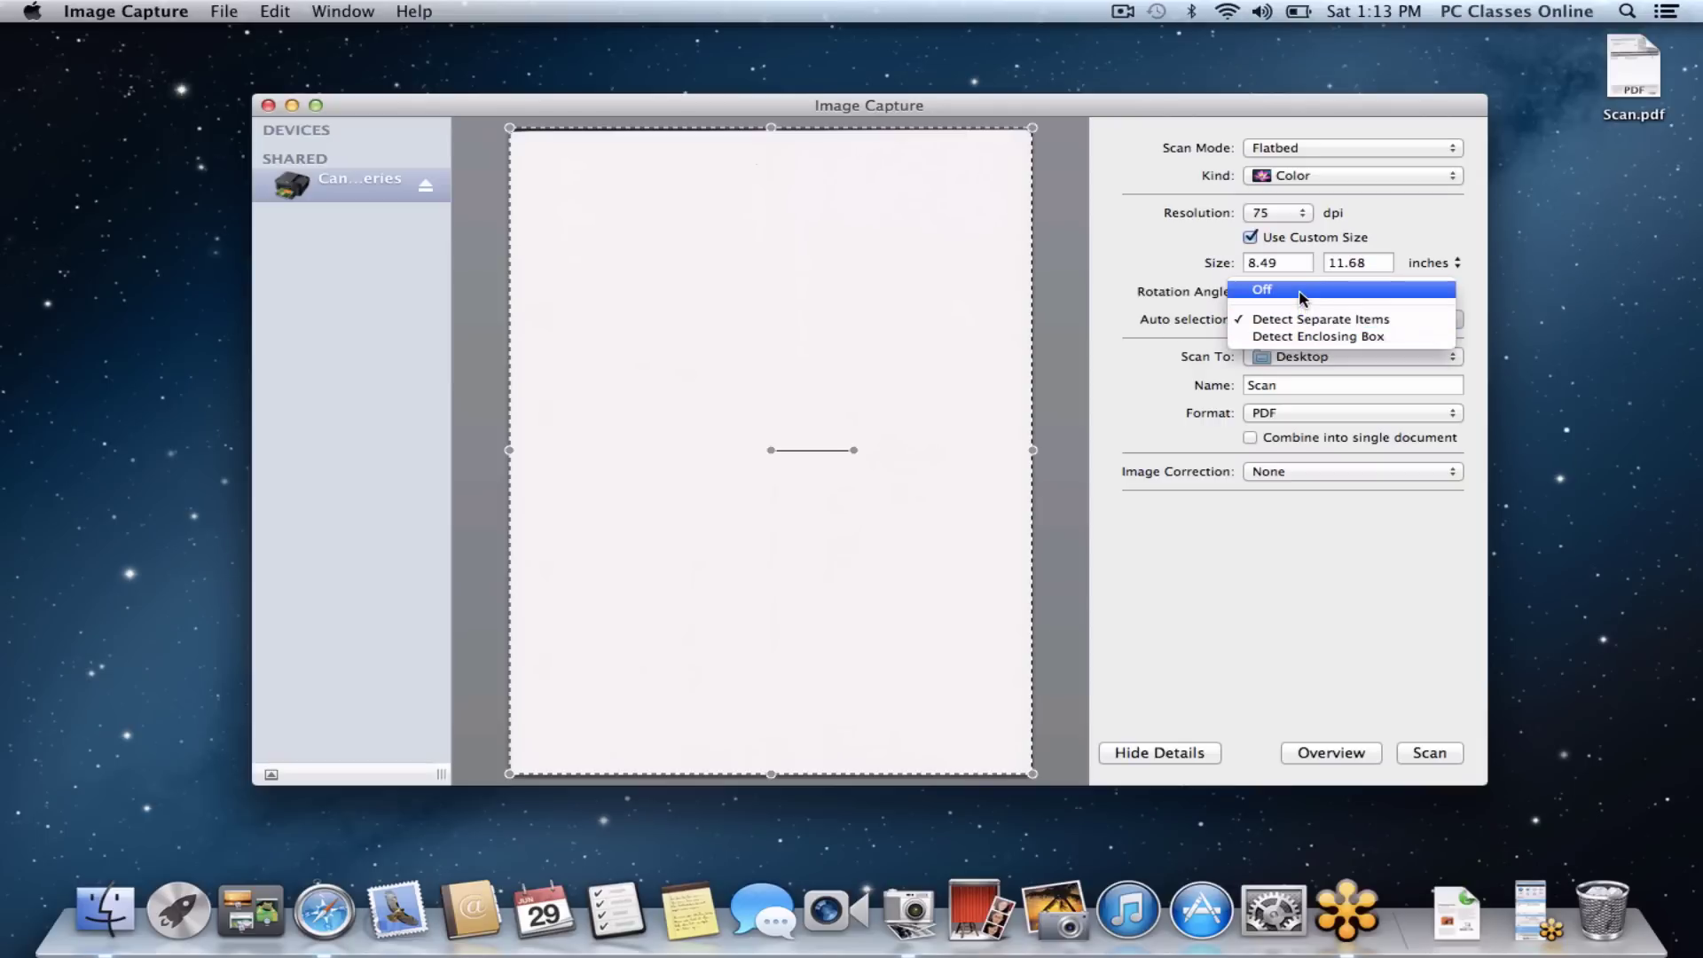
{"action": "left_click", "coordinate": [1181, 275]}
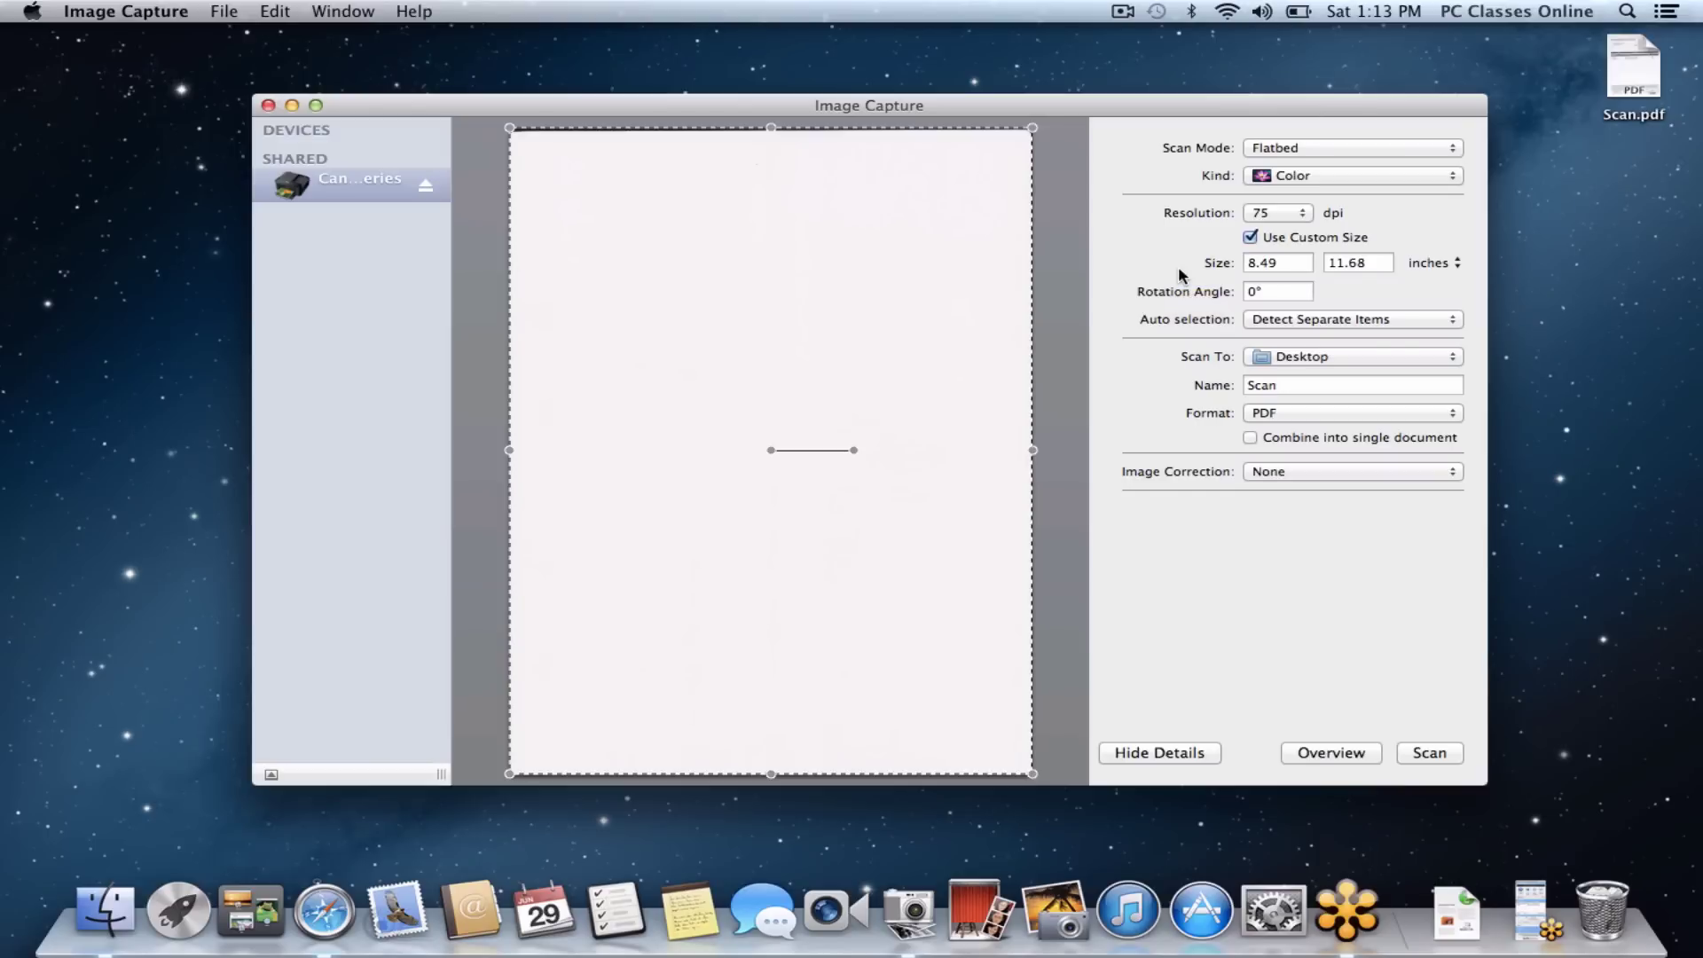
{"action": "left_click", "coordinate": [1335, 756]}
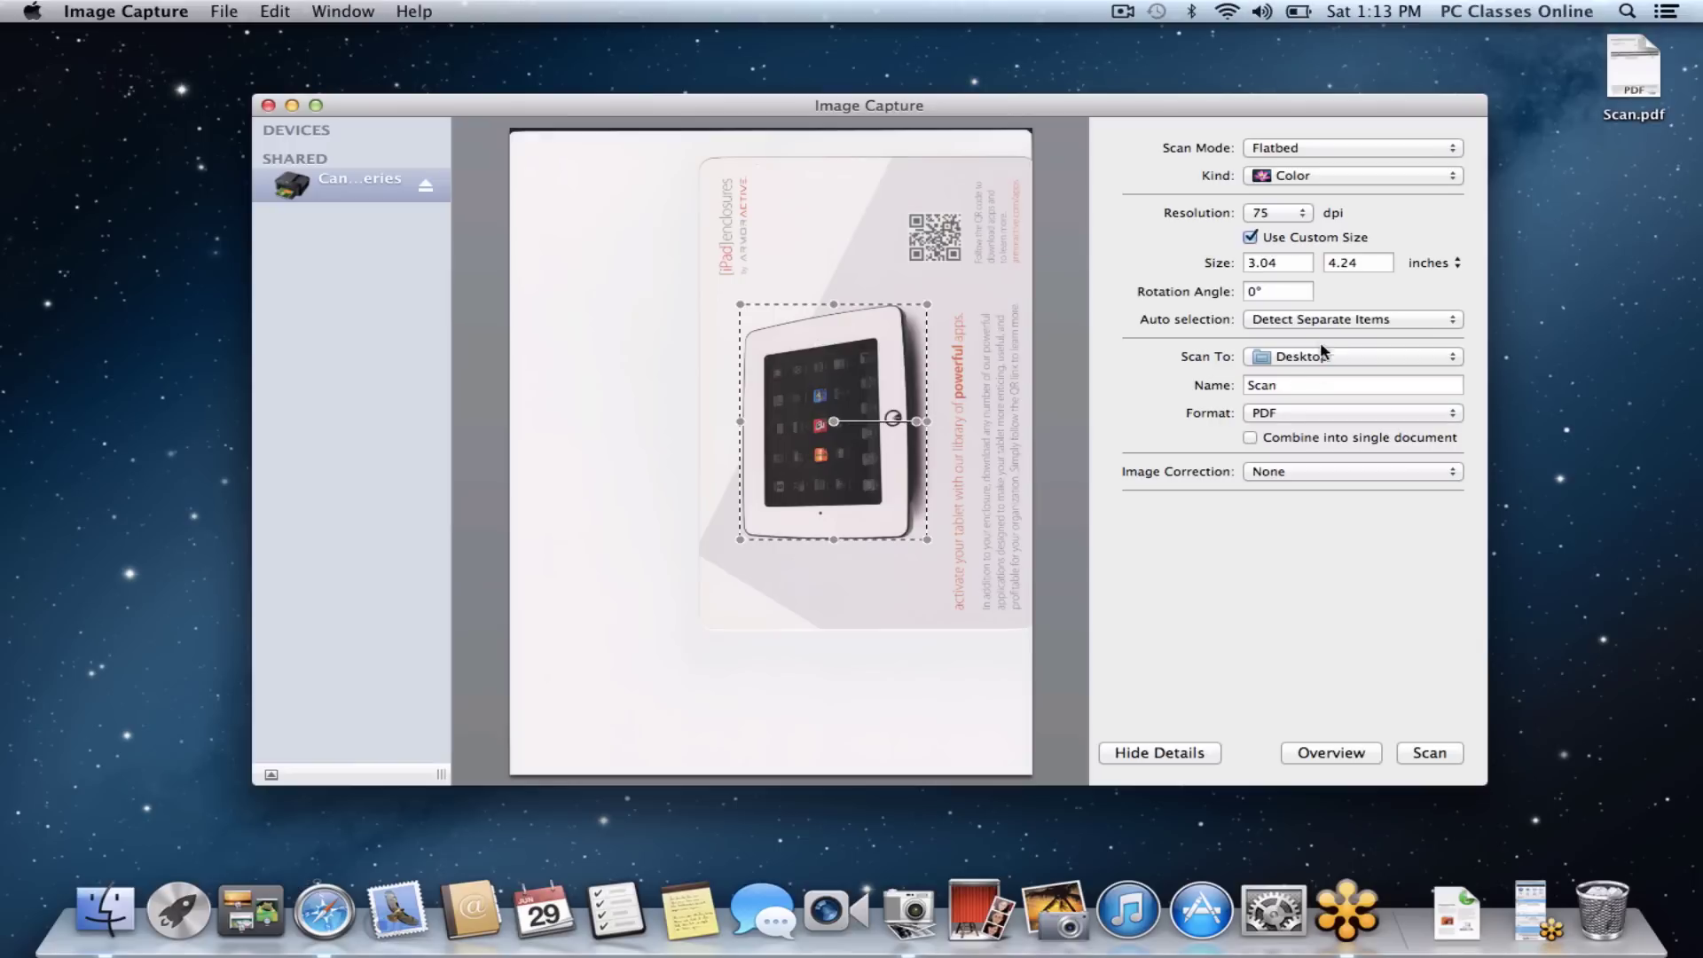
- Turn auto selection off and draw a scan area of about 5.52 by 8.48 inches around the whole card
{"action": "left_click", "coordinate": [1335, 324]}
{"action": "left_click", "coordinate": [1327, 289]}
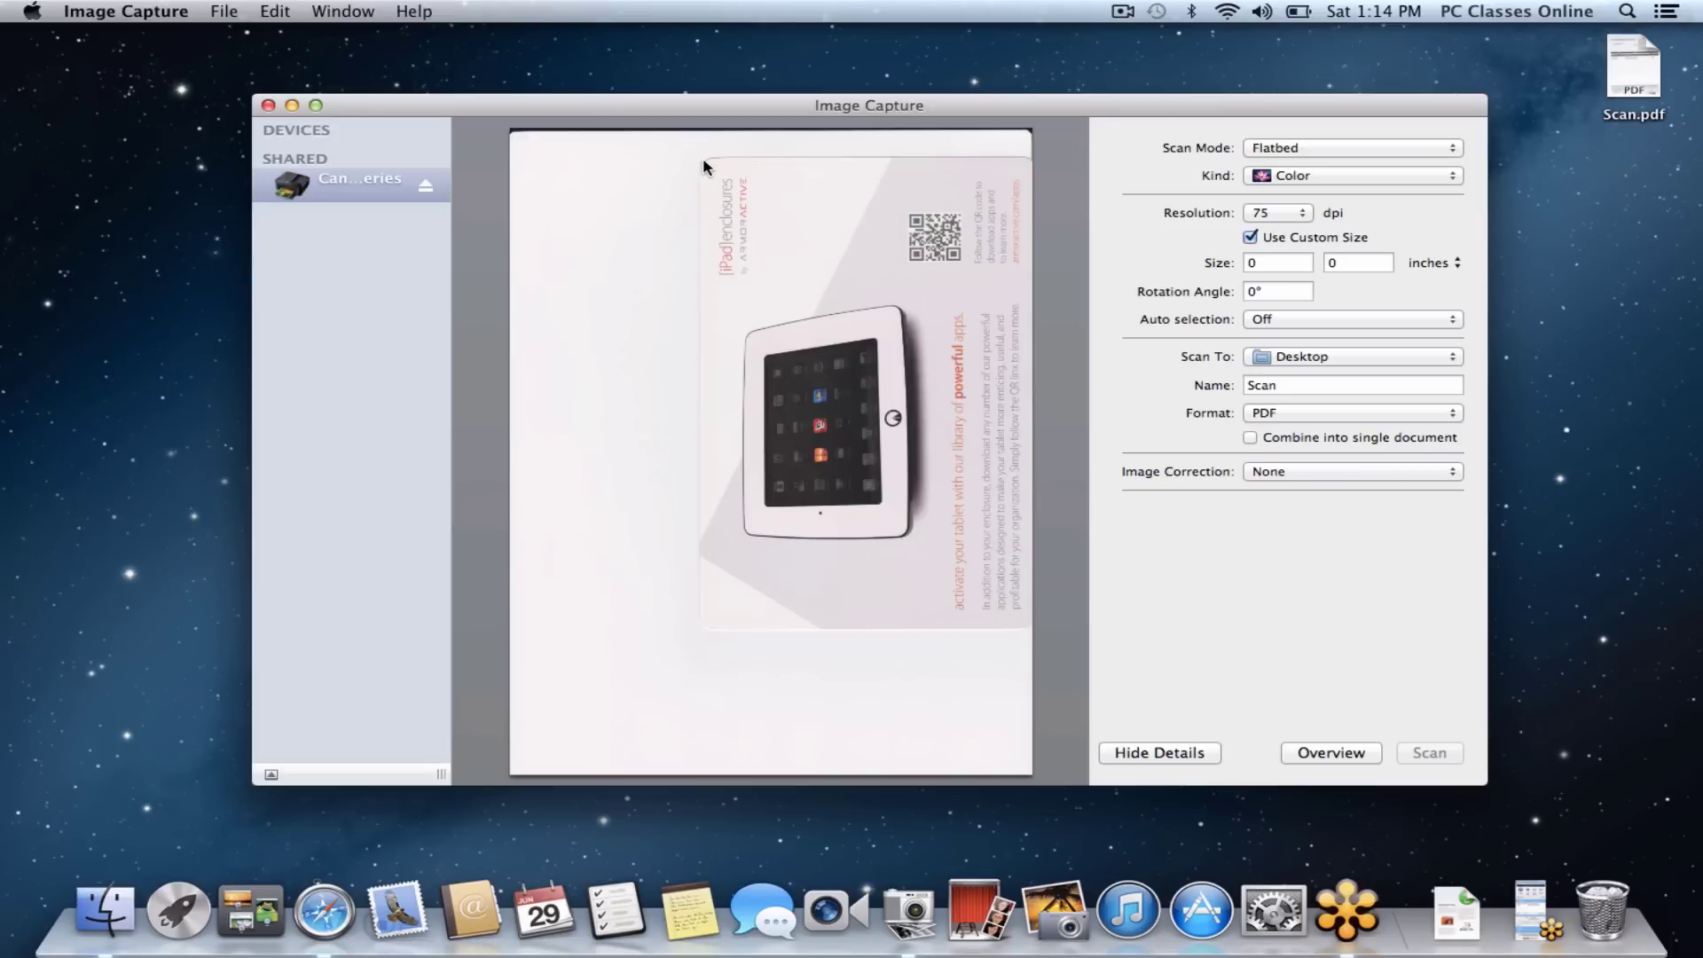
{"action": "left_click_drag", "start_coordinate": [704, 161], "coordinate": [1042, 631]}
{"action": "left_click_drag", "start_coordinate": [1043, 633], "coordinate": [1044, 633]}
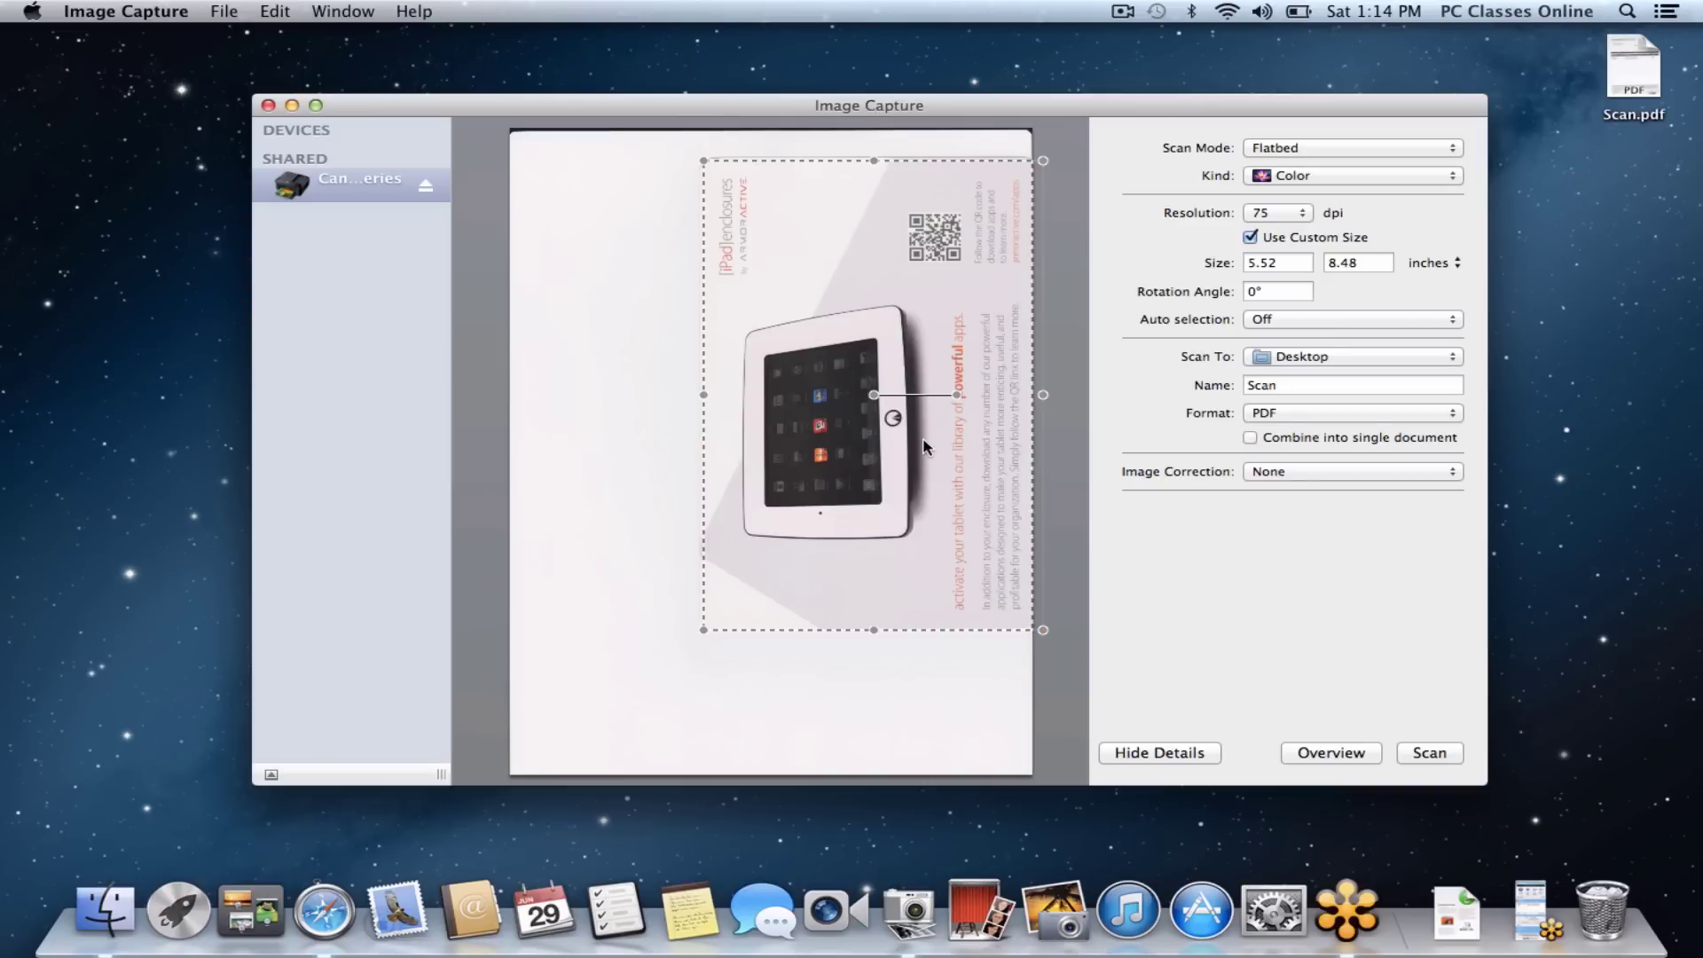
- Move the scan area and resize it to about 6.24 by 8.44 inches, framing the whole card
{"action": "left_click", "coordinate": [637, 406]}
{"action": "left_click_drag", "start_coordinate": [707, 206], "coordinate": [770, 228]}
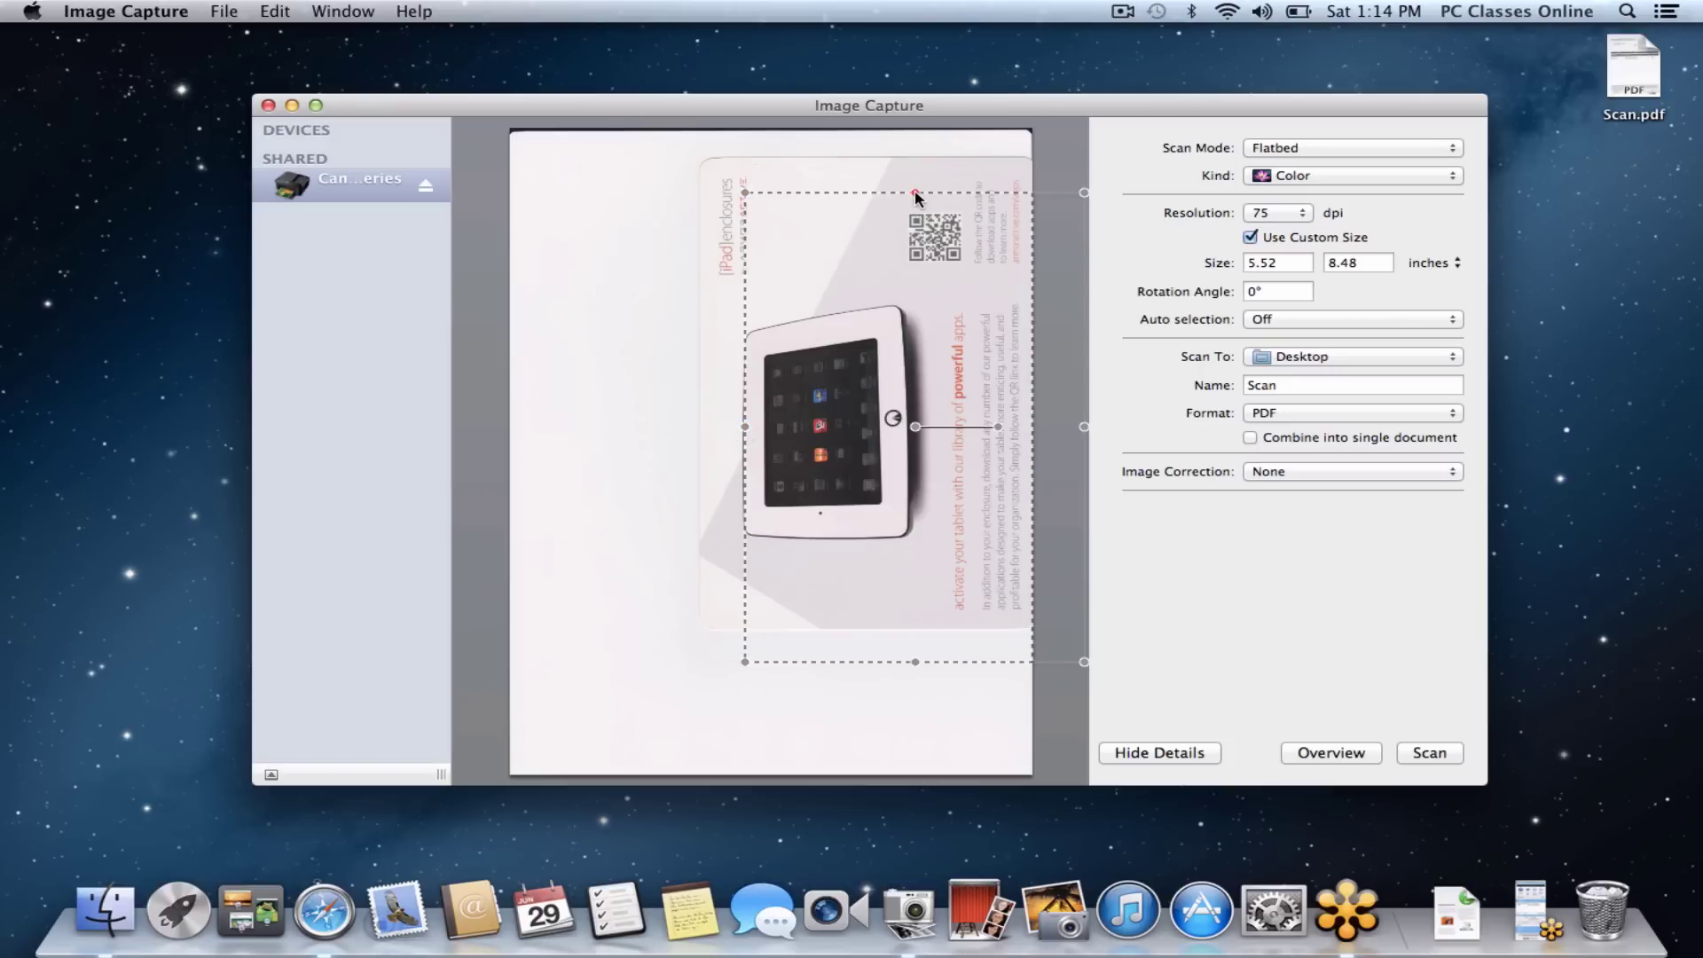
{"action": "left_click_drag", "start_coordinate": [916, 195], "coordinate": [910, 159]}
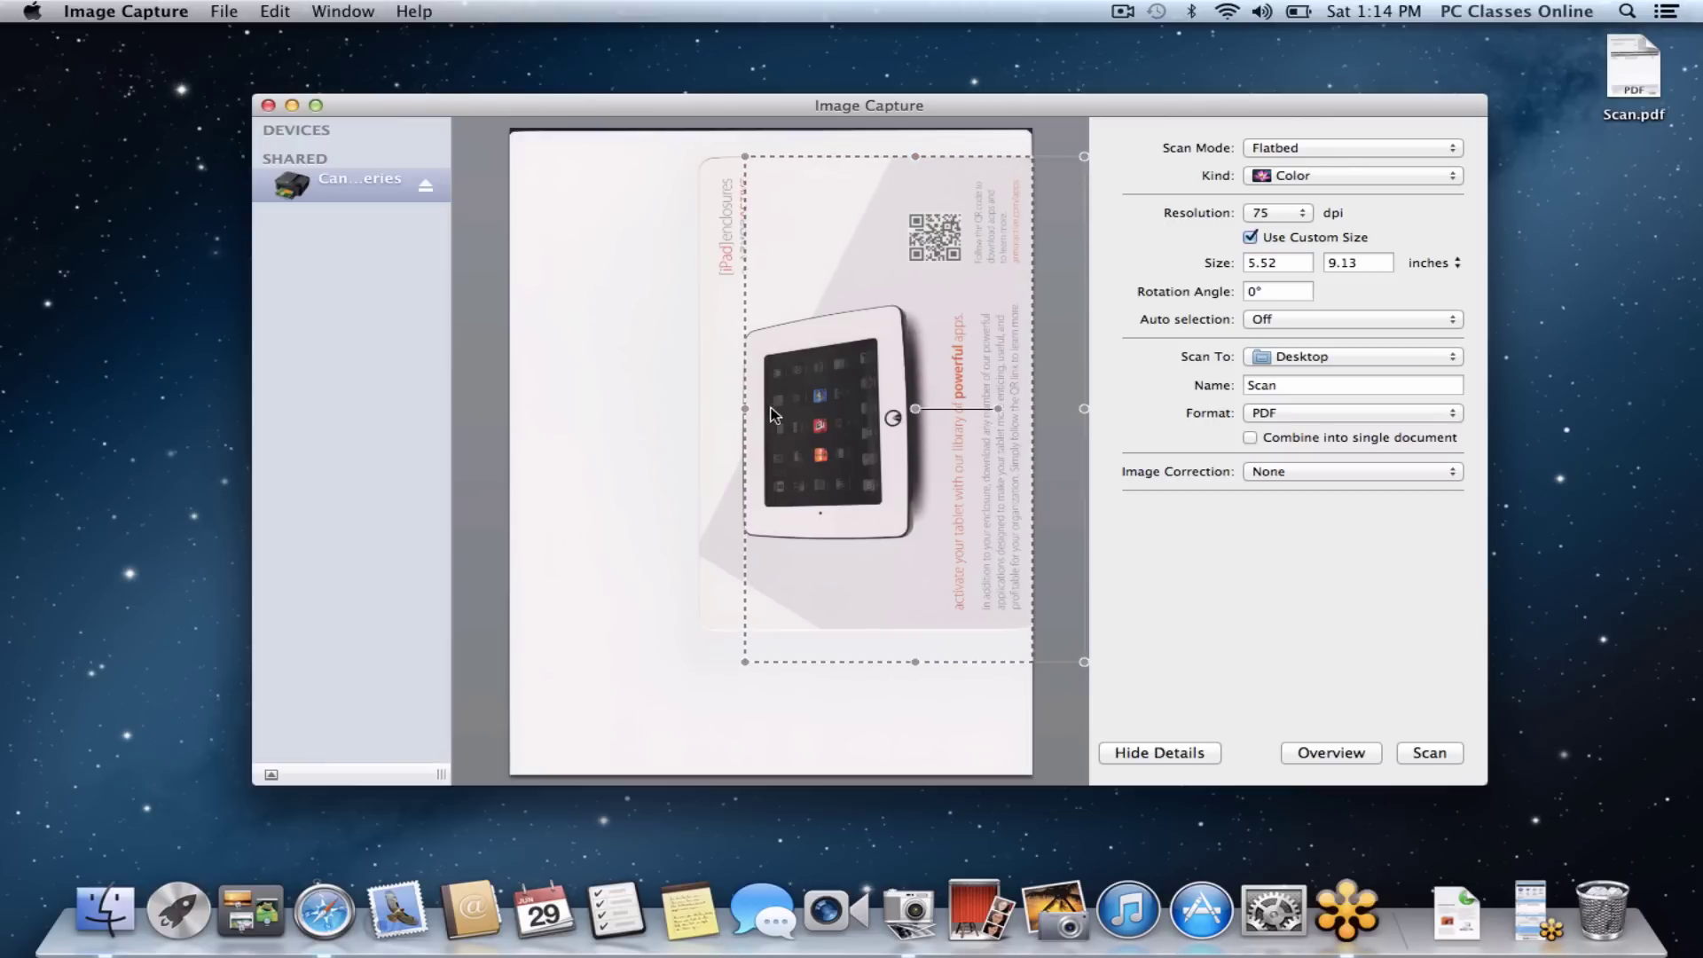
{"action": "left_click_drag", "start_coordinate": [745, 409], "coordinate": [700, 412]}
{"action": "left_click_drag", "start_coordinate": [892, 660], "coordinate": [890, 629]}
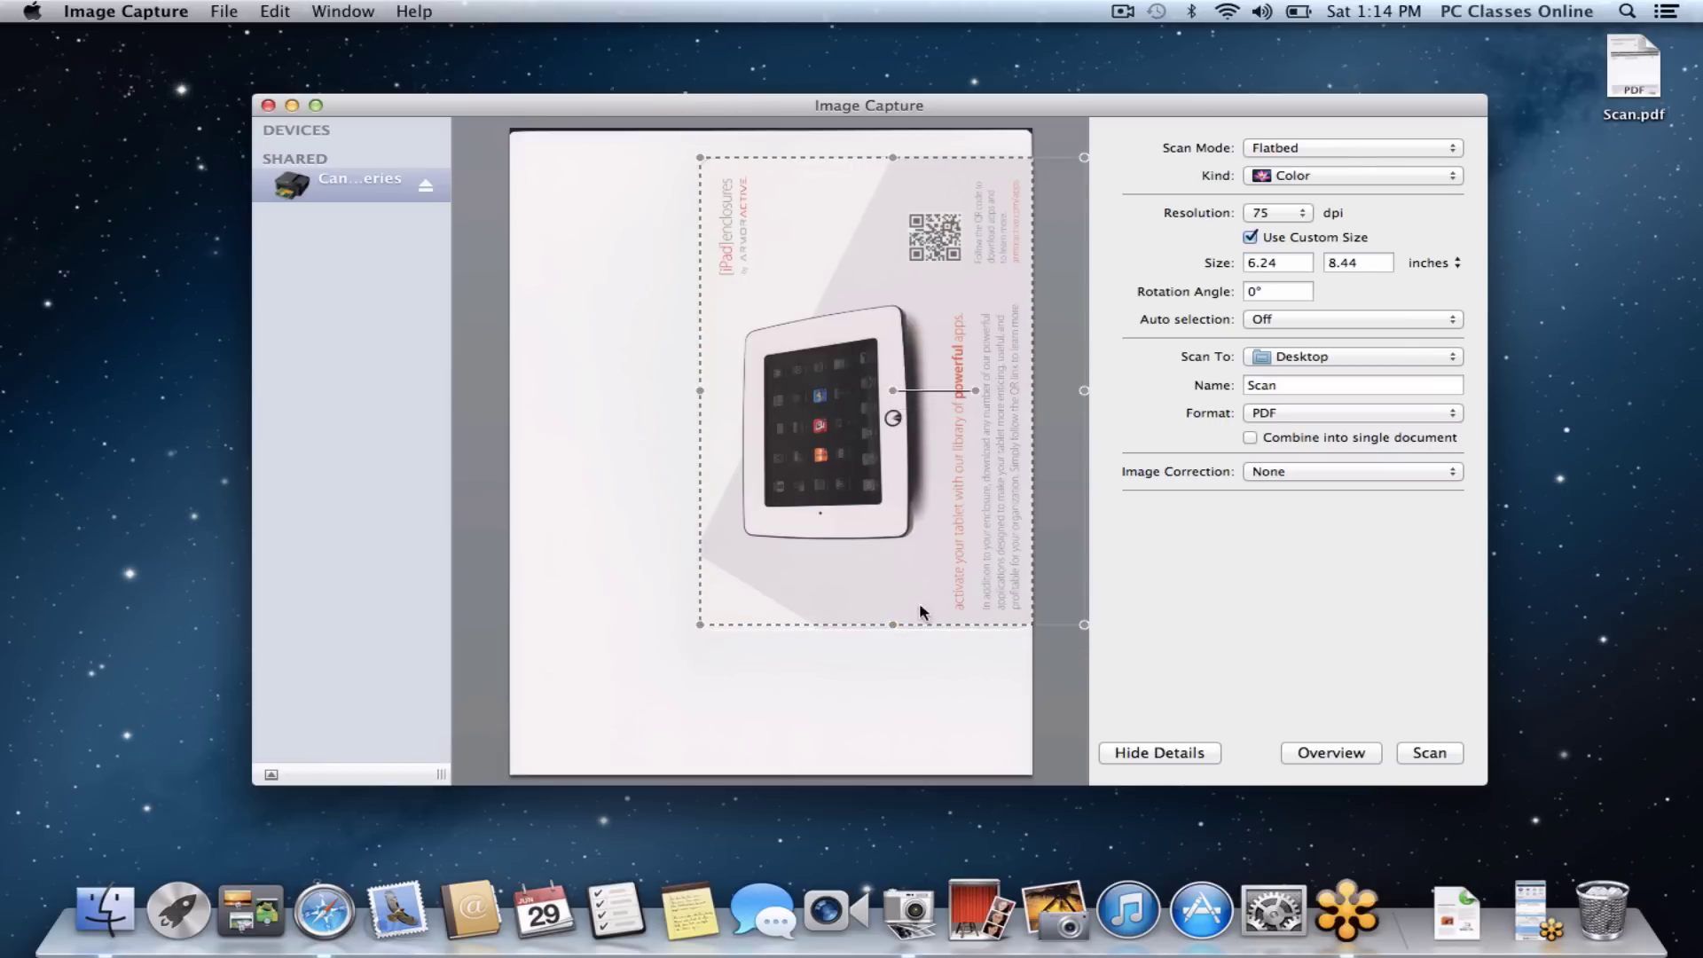
- Set the file format for the flatbed scan to JPEG
{"action": "left_click", "coordinate": [1306, 415]}
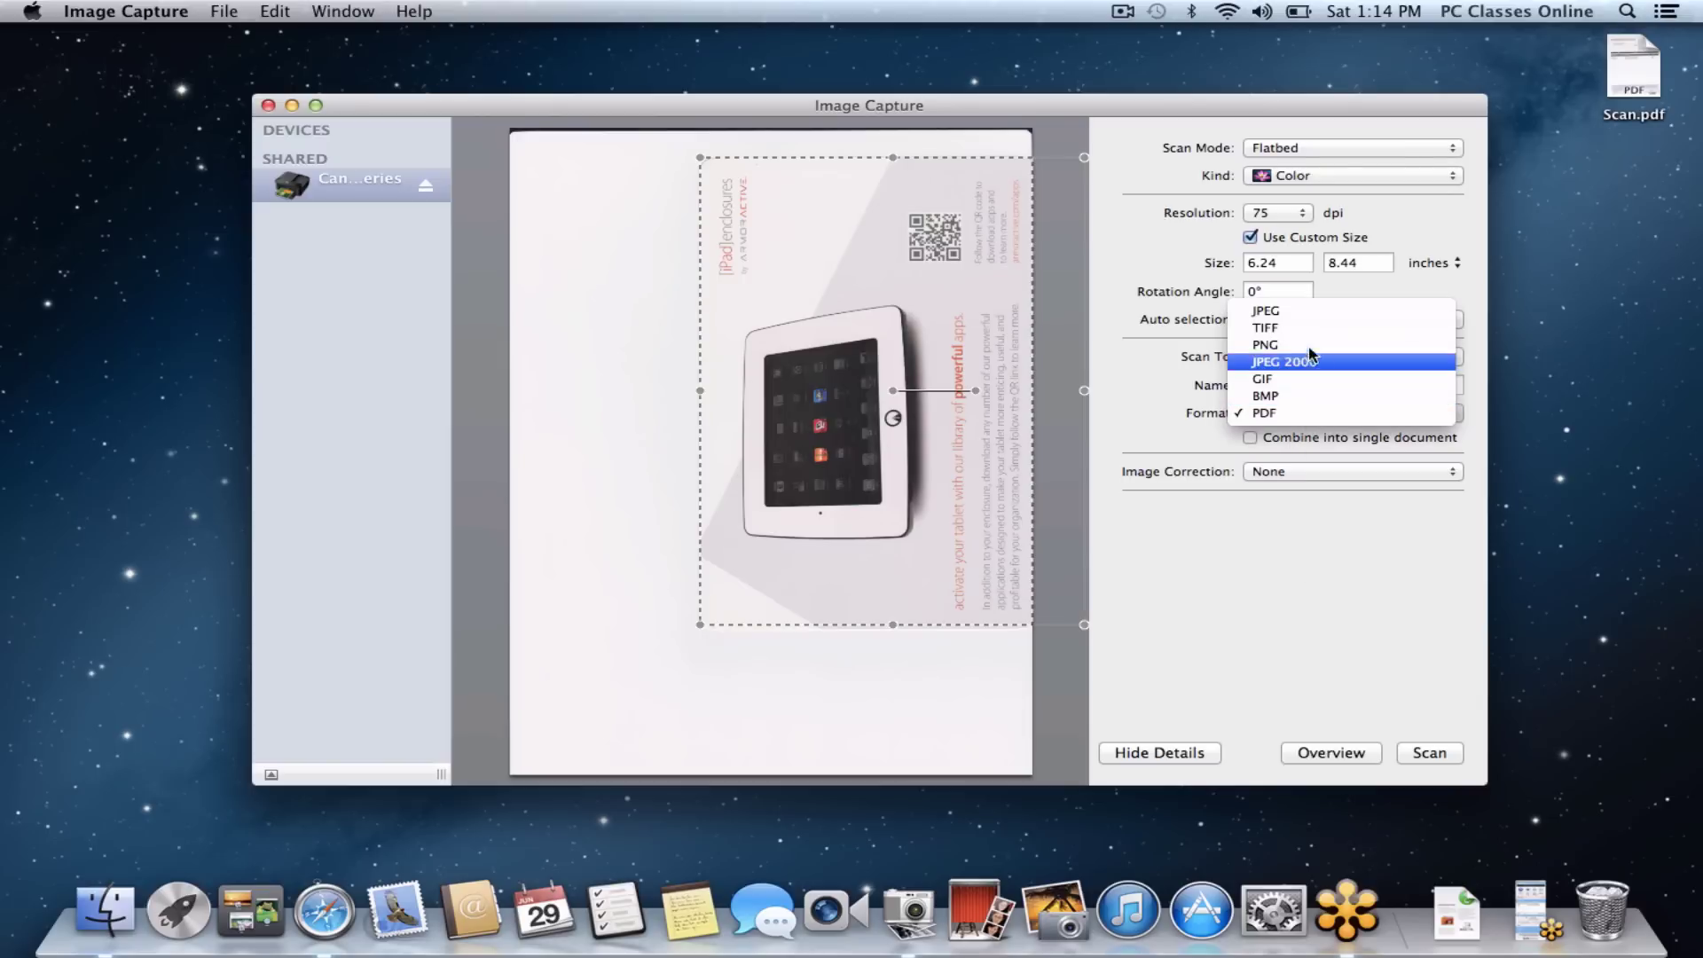
{"action": "left_click", "coordinate": [1309, 311]}
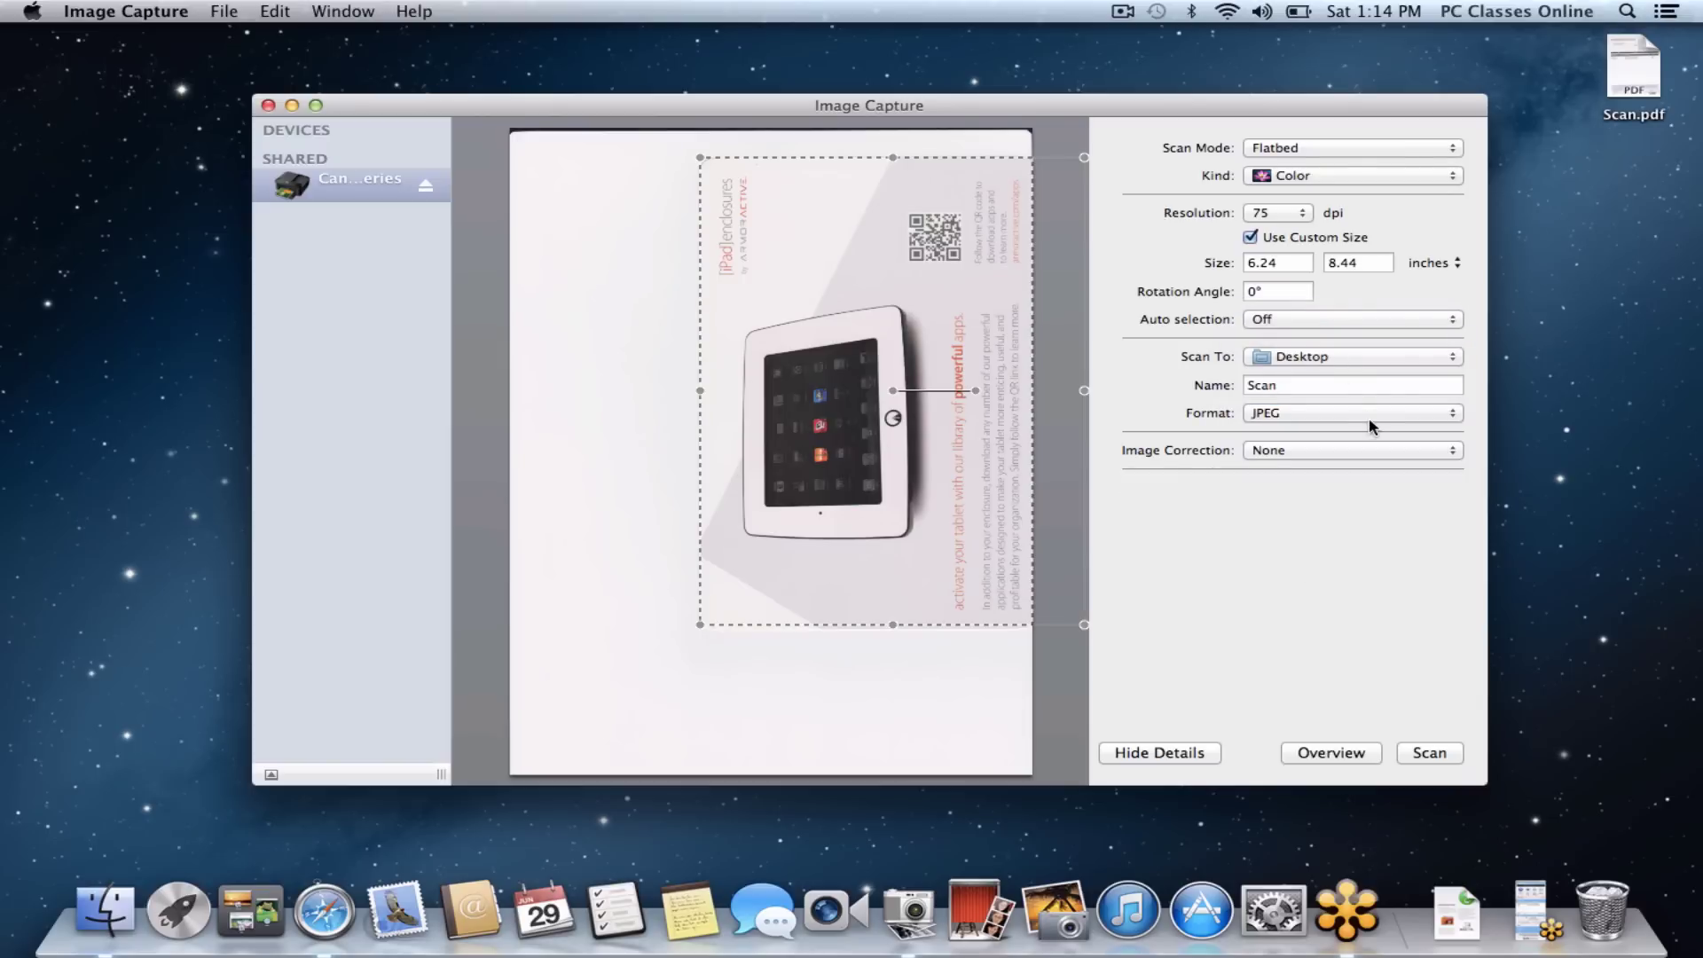
- Scan the framed flatbed area to the desktop and open the resulting Scan.jpeg in Preview
{"action": "left_click", "coordinate": [1424, 753]}
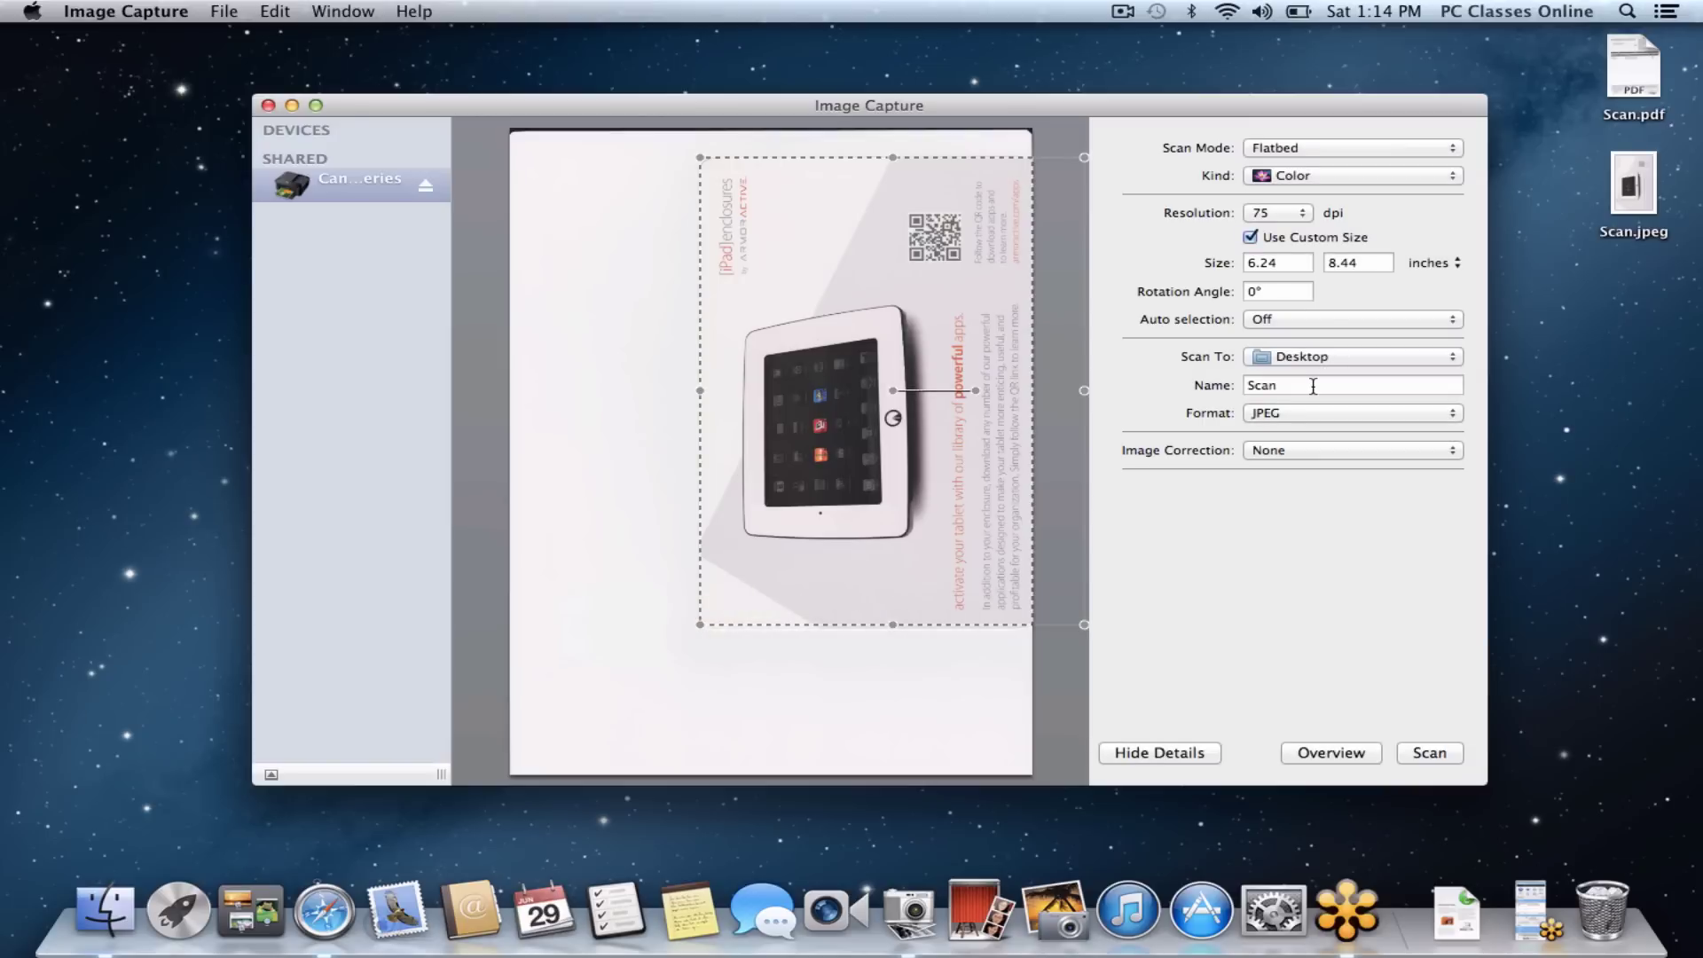
{"action": "left_click", "coordinate": [1587, 302]}
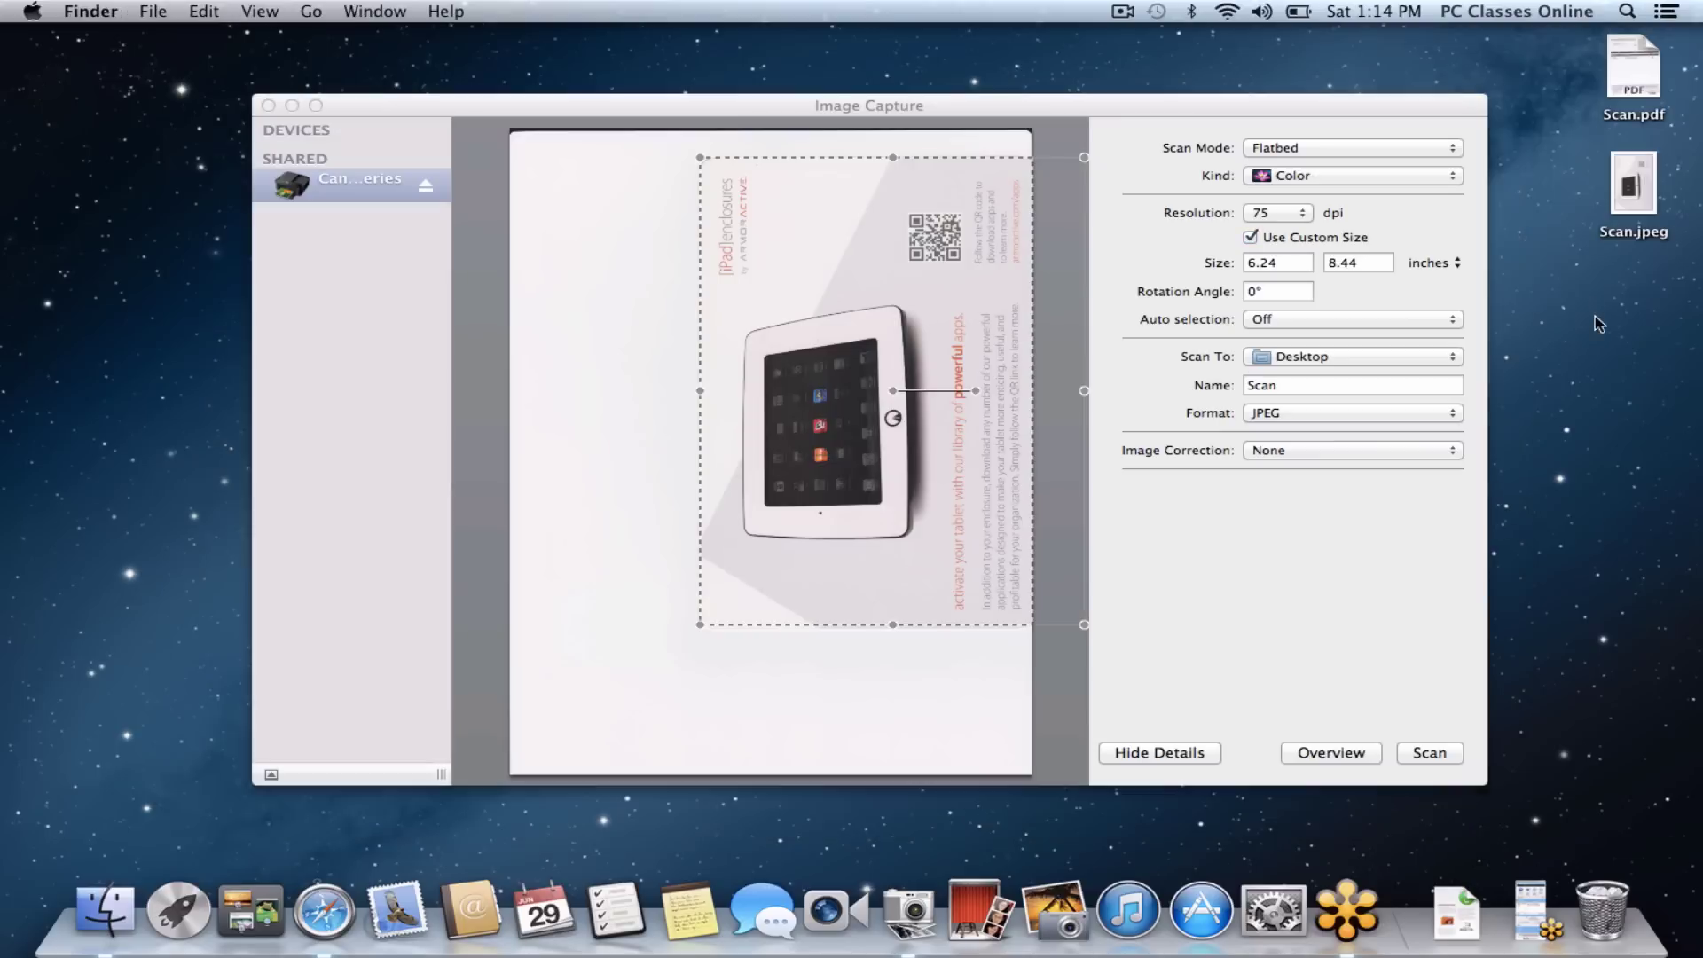
{"action": "left_click", "coordinate": [1627, 186]}
{"action": "double_click", "coordinate": [1627, 186]}
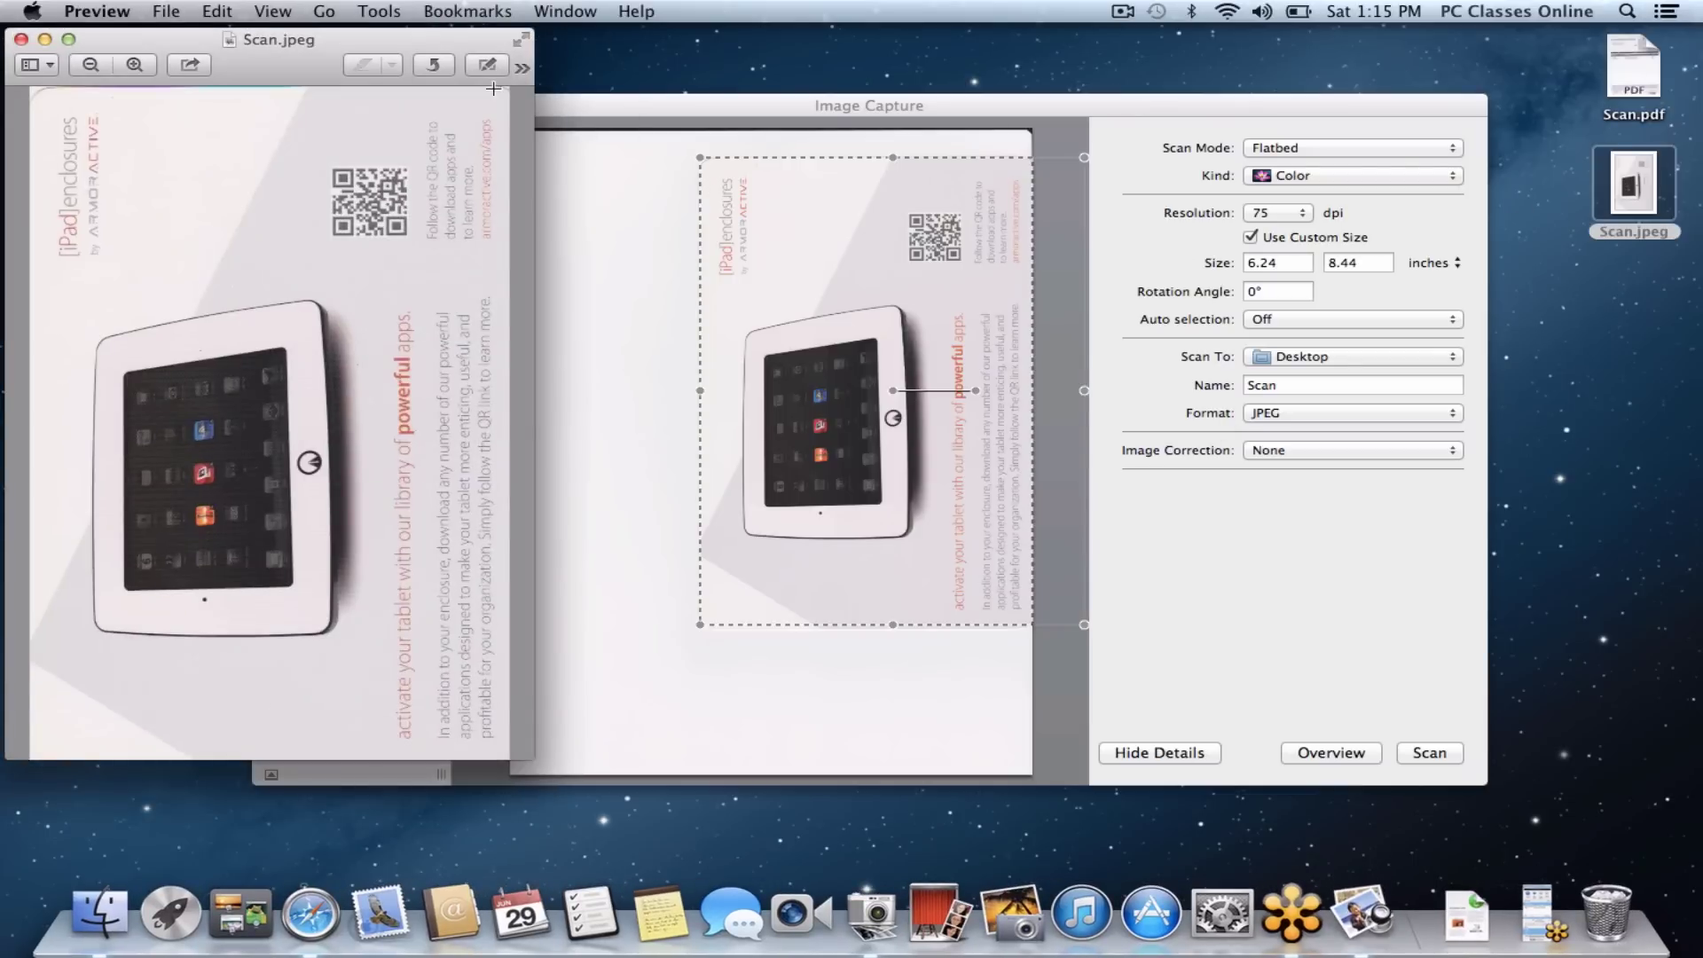
- Rotate the scanned card image 90 degrees clockwise so its text reads upright, and save Scan.jpeg
{"action": "left_click_drag", "start_coordinate": [322, 41], "coordinate": [823, 96]}
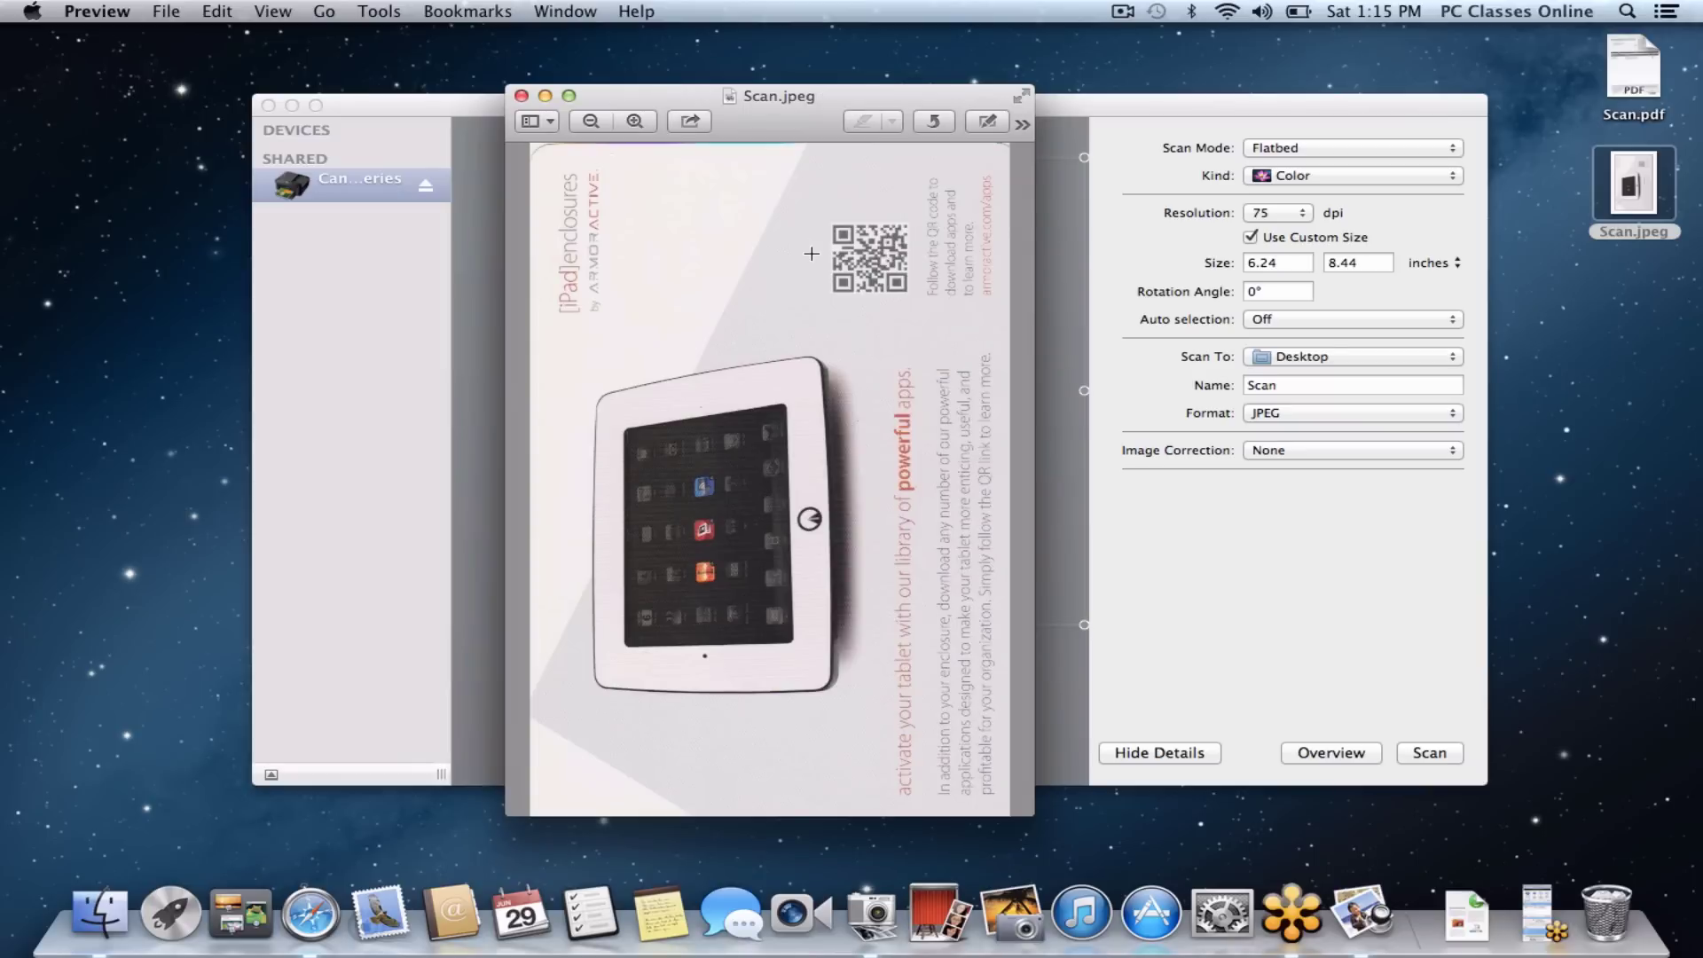
{"action": "key", "text": "super+r"}
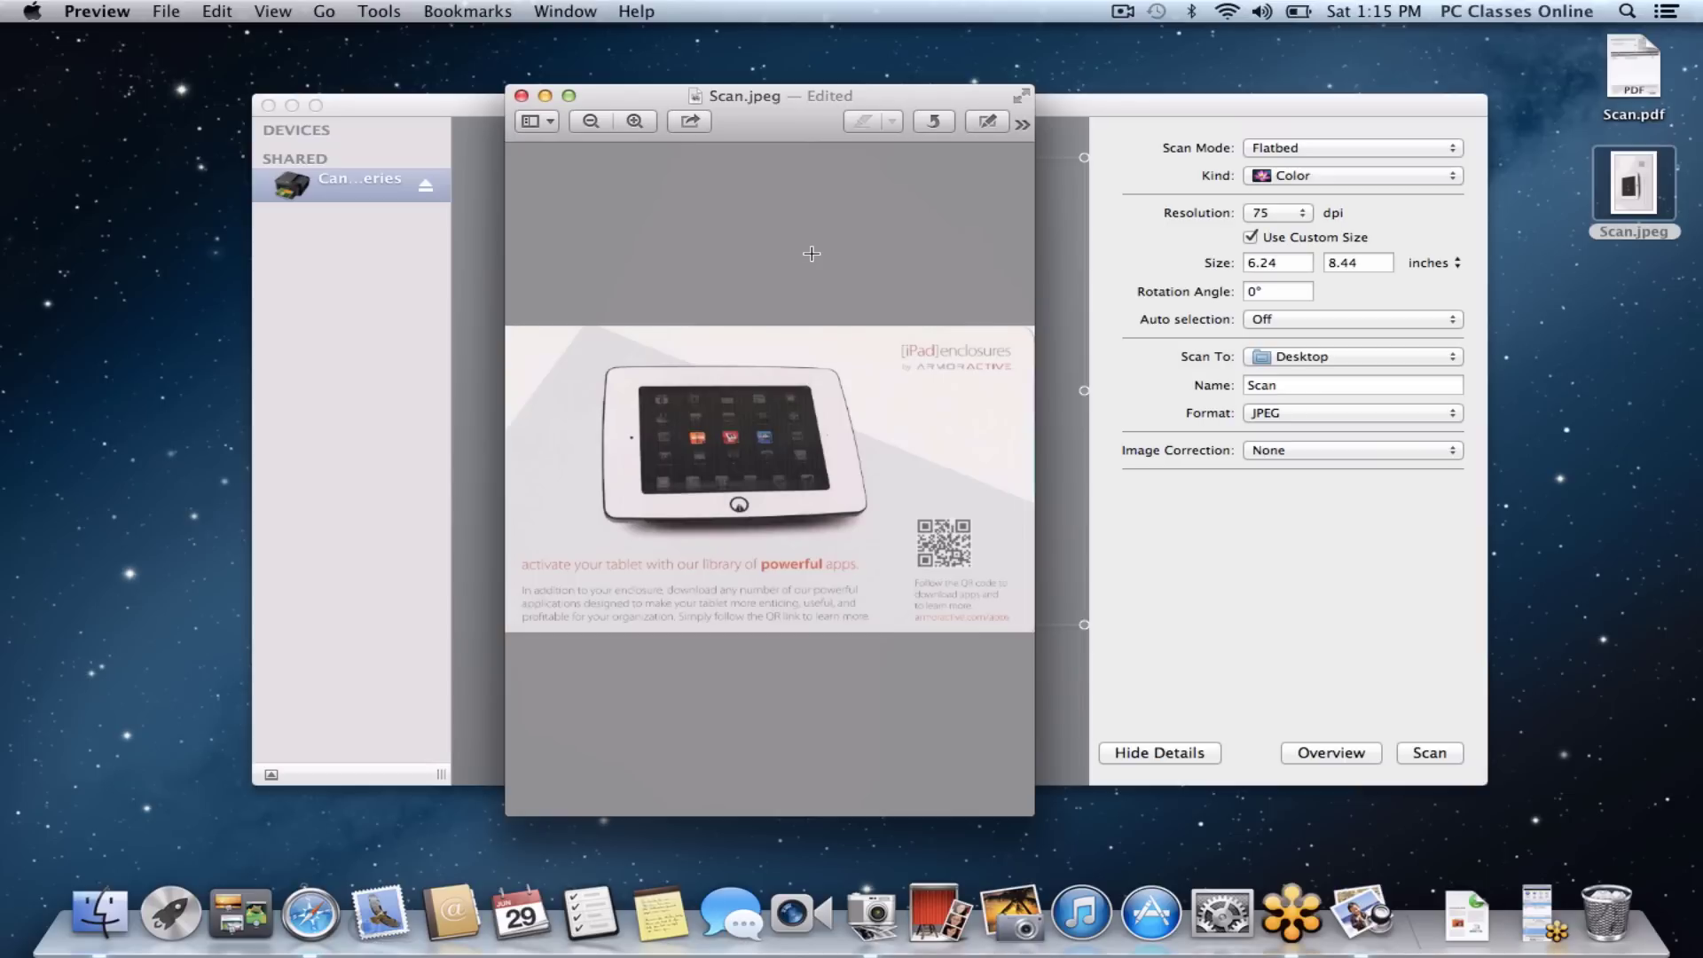
{"action": "key", "text": "super+s"}
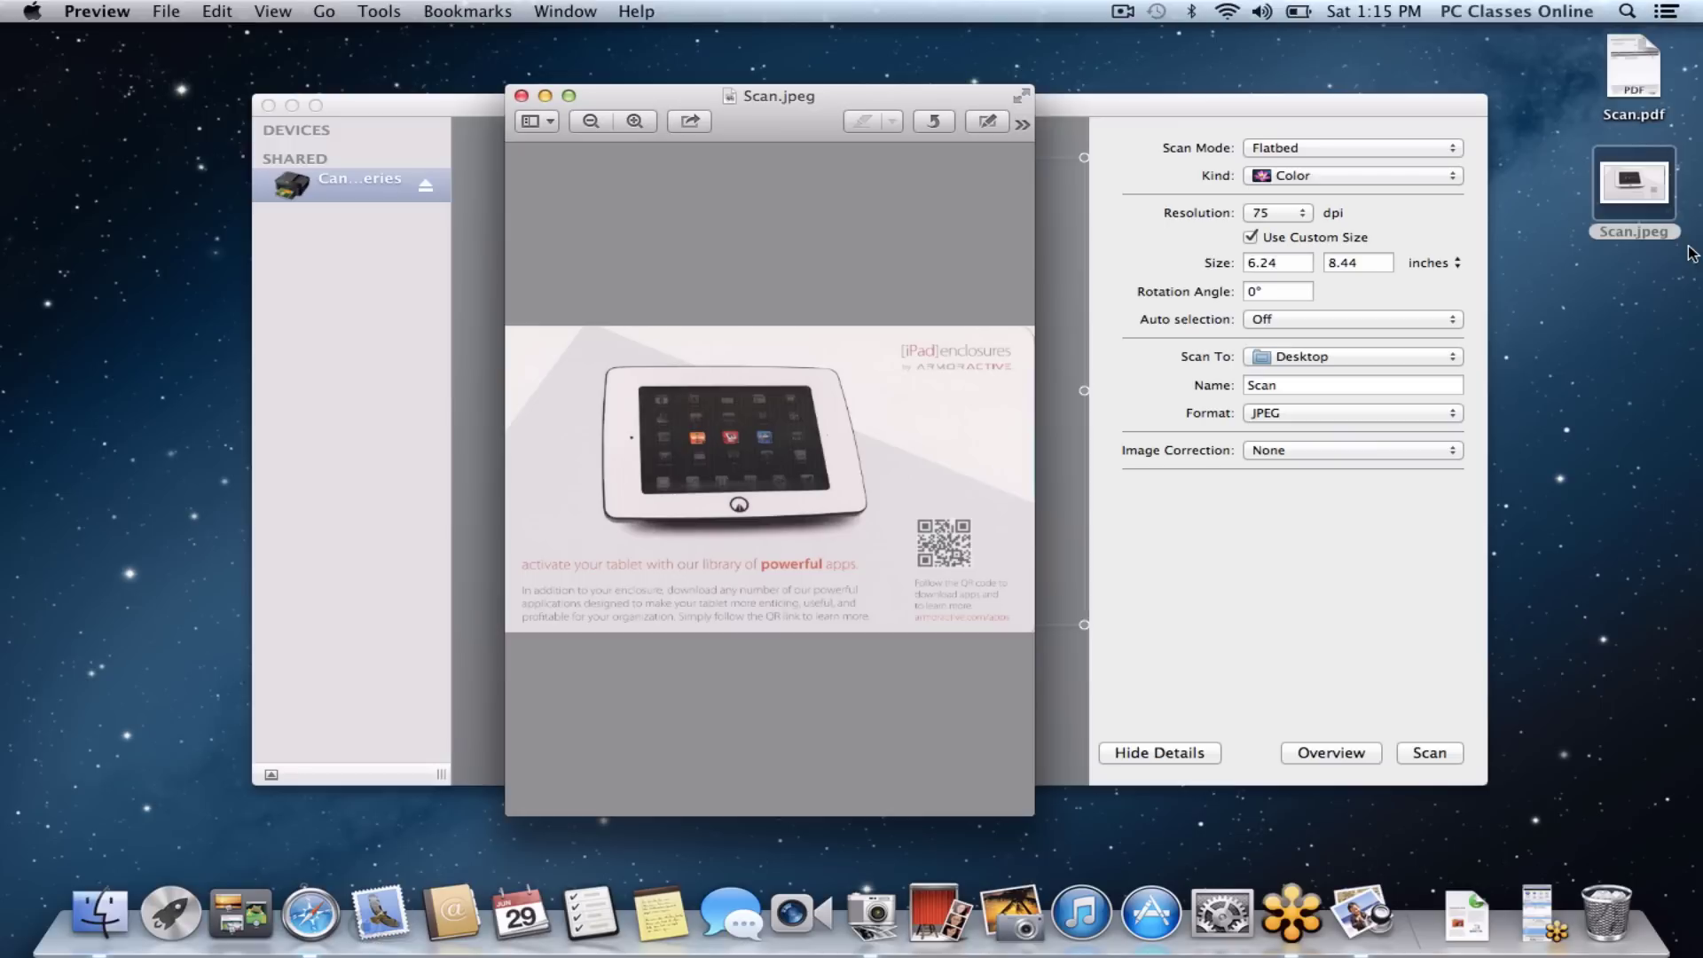
- Quit Preview, return to Image Capture and quit it as well, leaving the desktop clear
{"action": "key", "text": "super+q"}
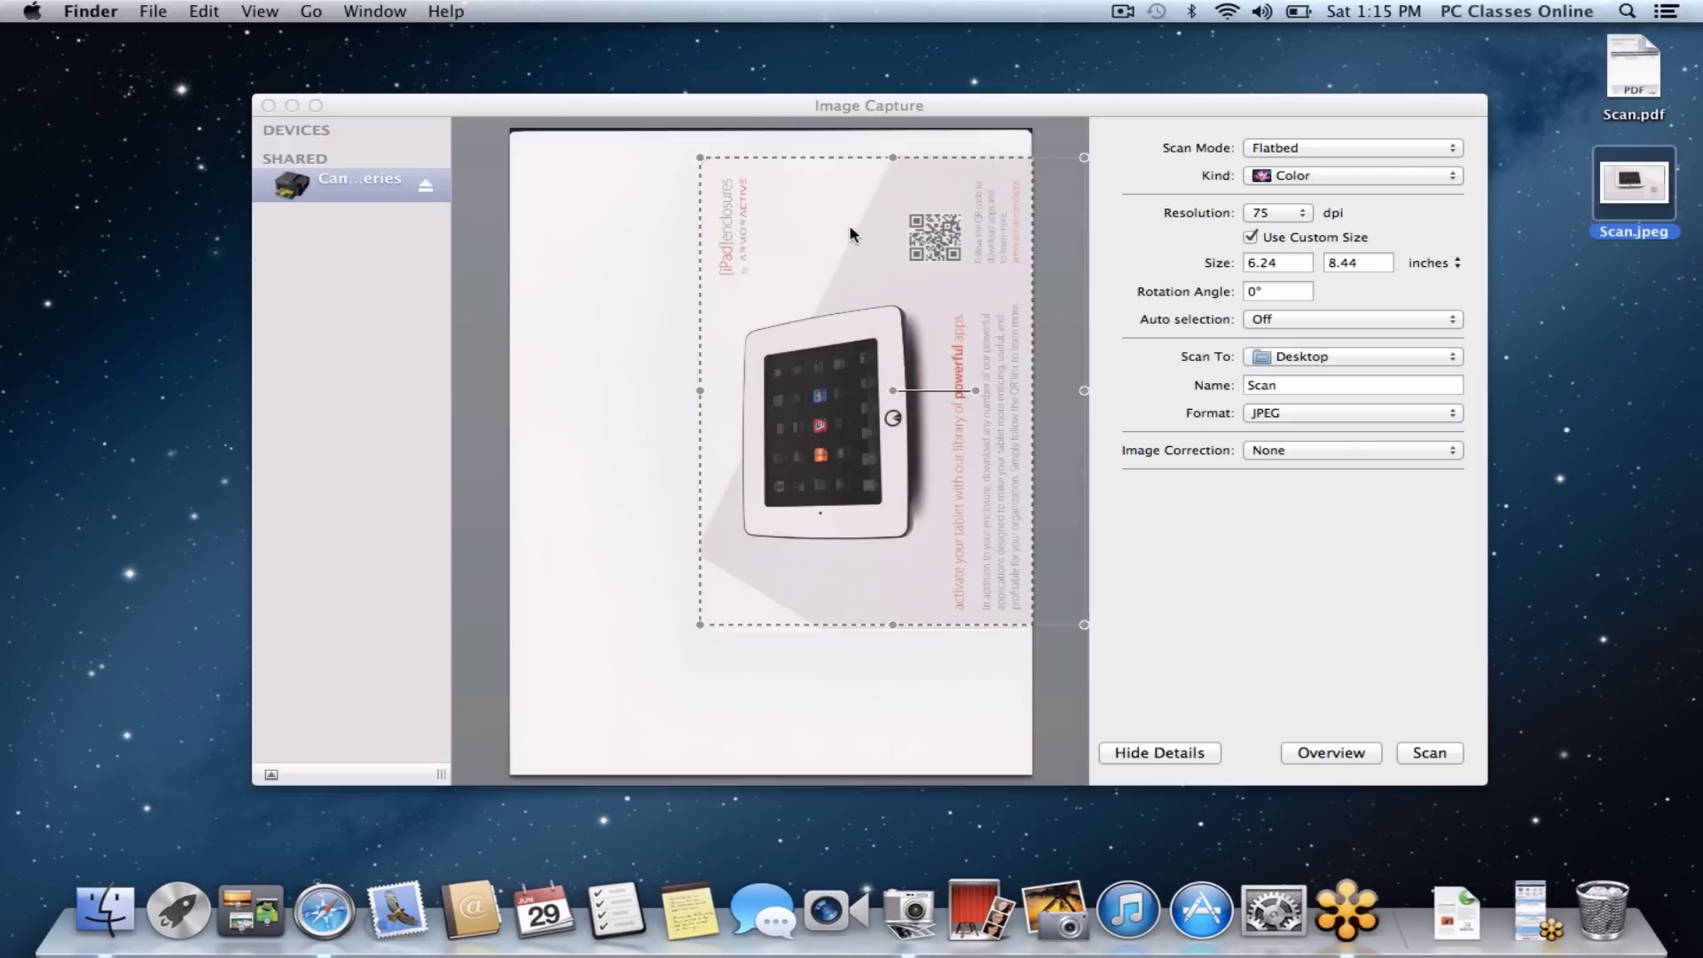
{"action": "left_click", "coordinate": [871, 114]}
{"action": "key", "text": "super+q"}
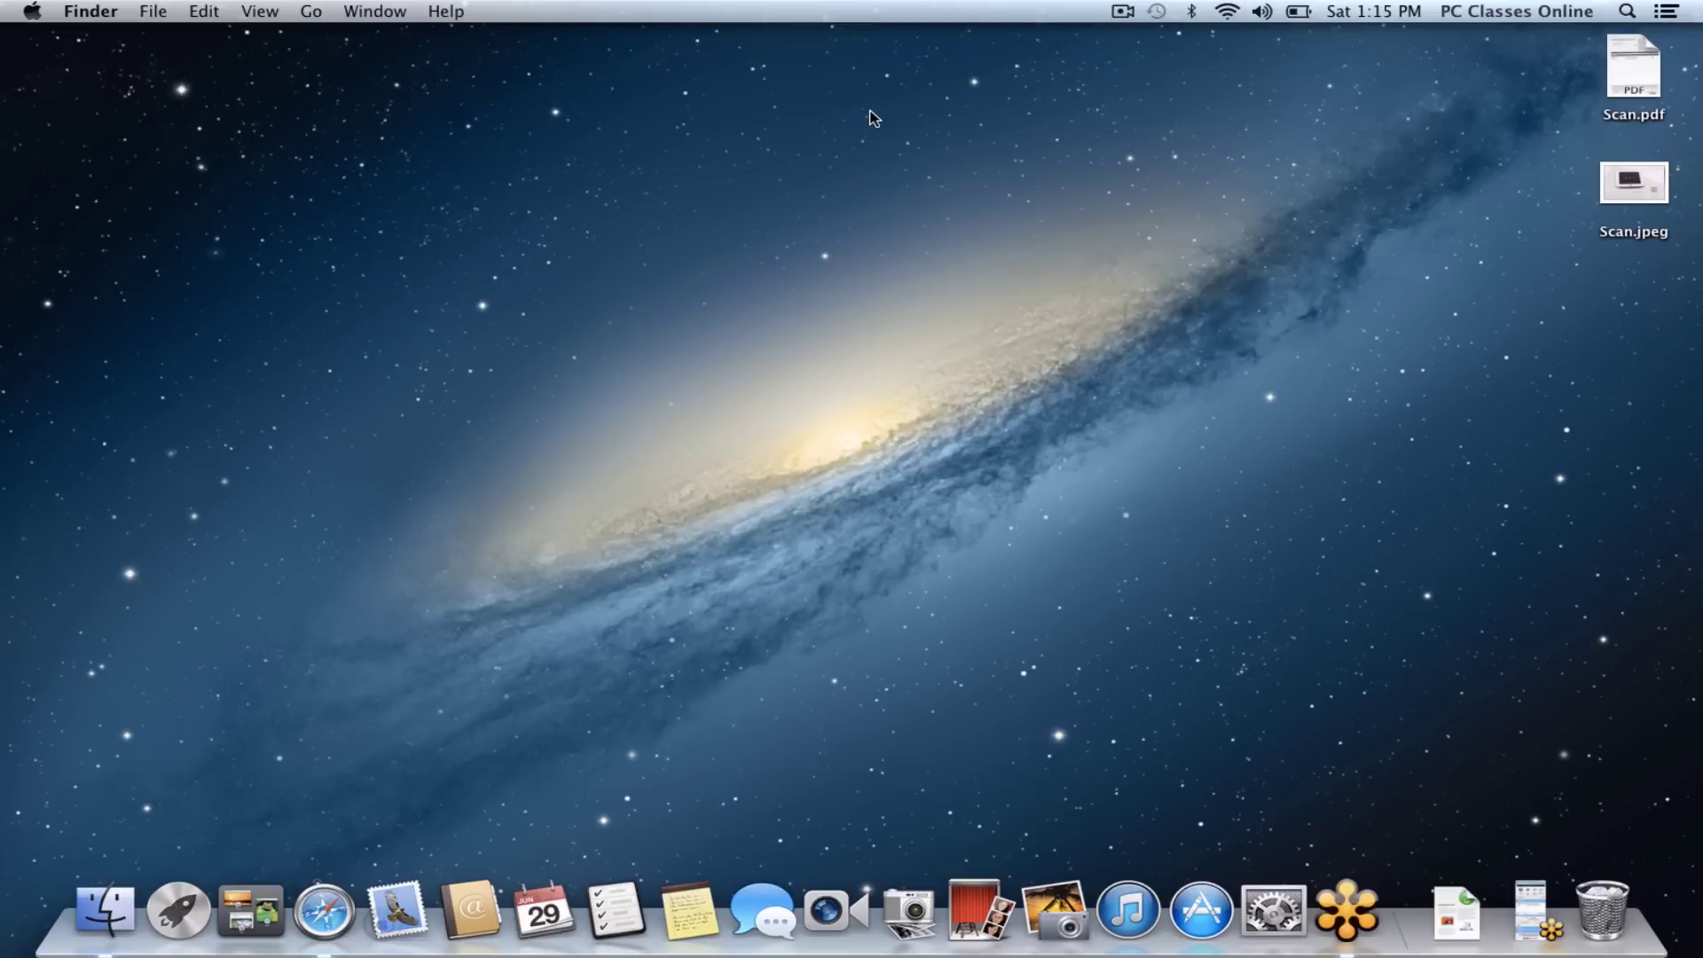
{"action": "left_click", "coordinate": [1123, 11]}
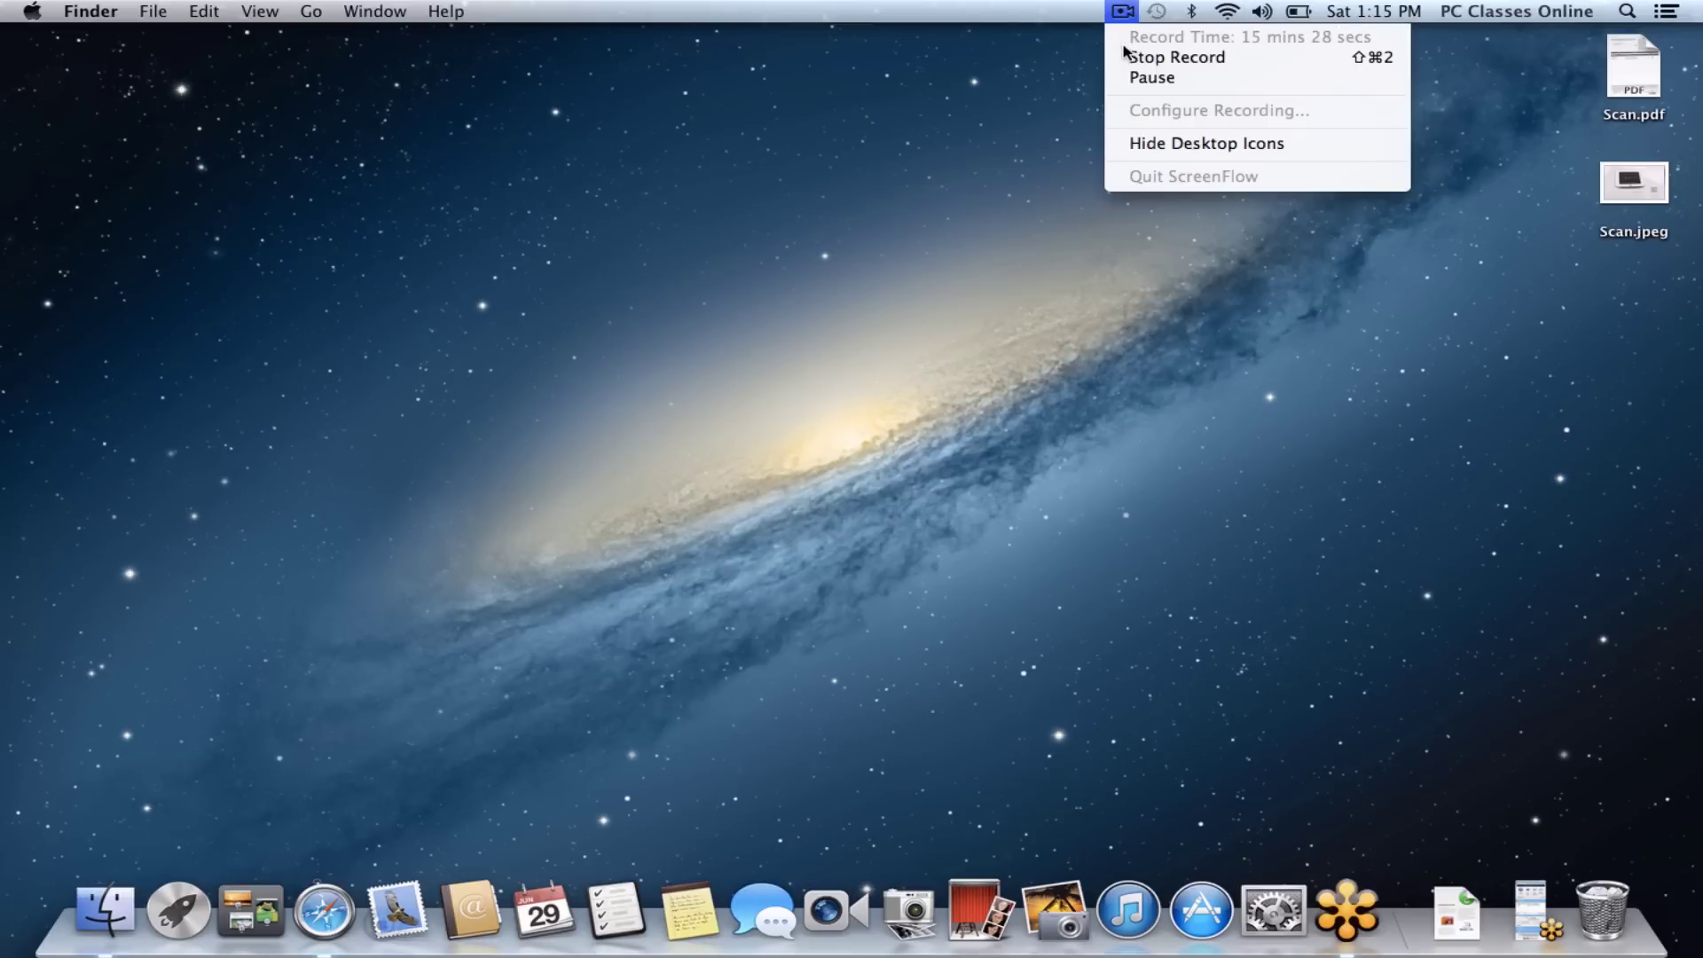